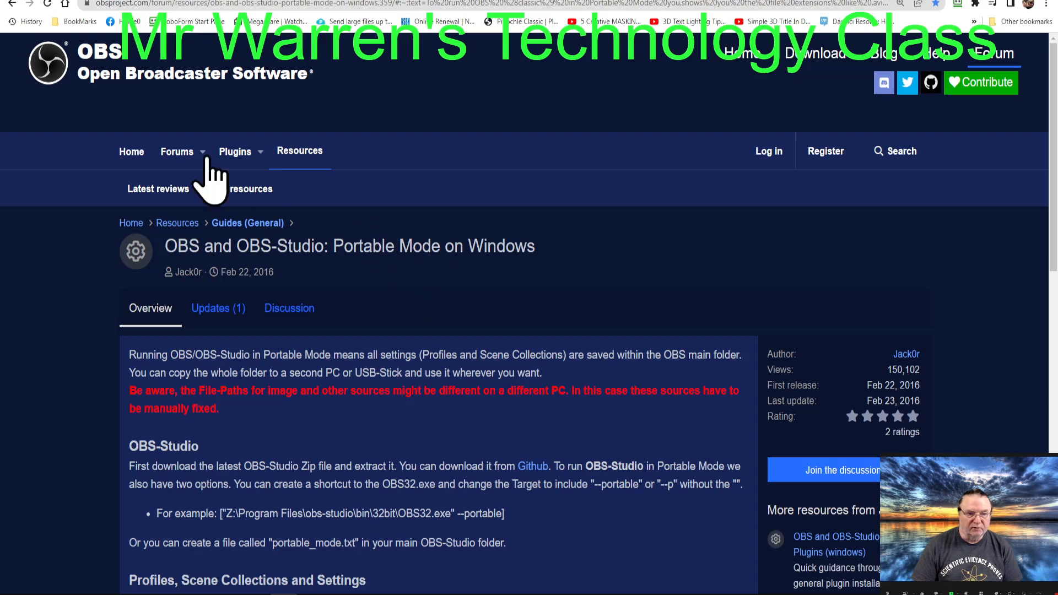
Step: Download the OBS Studio installer for Windows from the OBS home page and leave the thank-you page
left_click(133, 151)
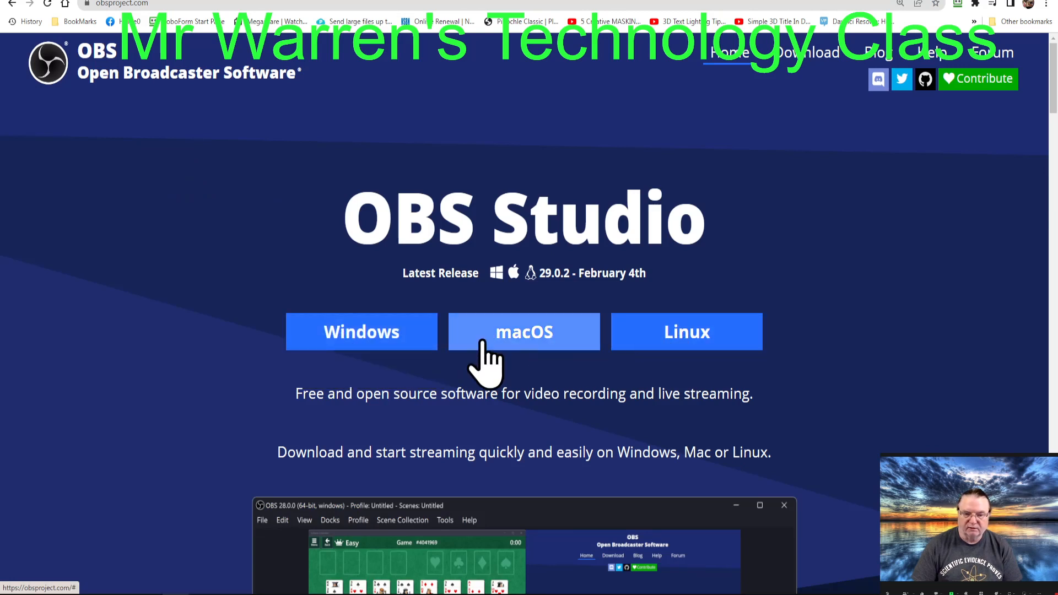
left_click(366, 342)
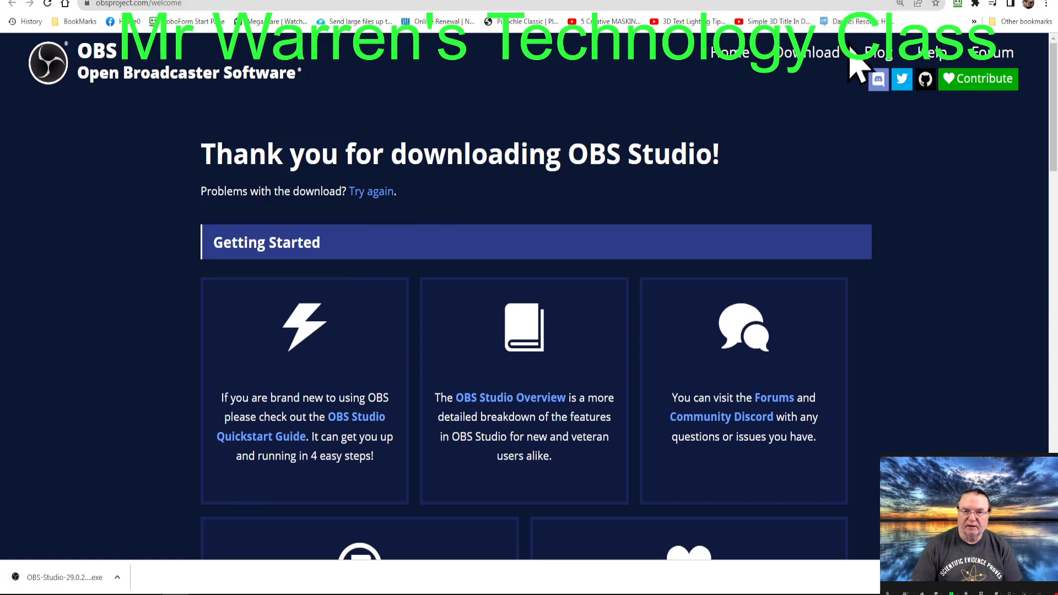
left_click(904, 2)
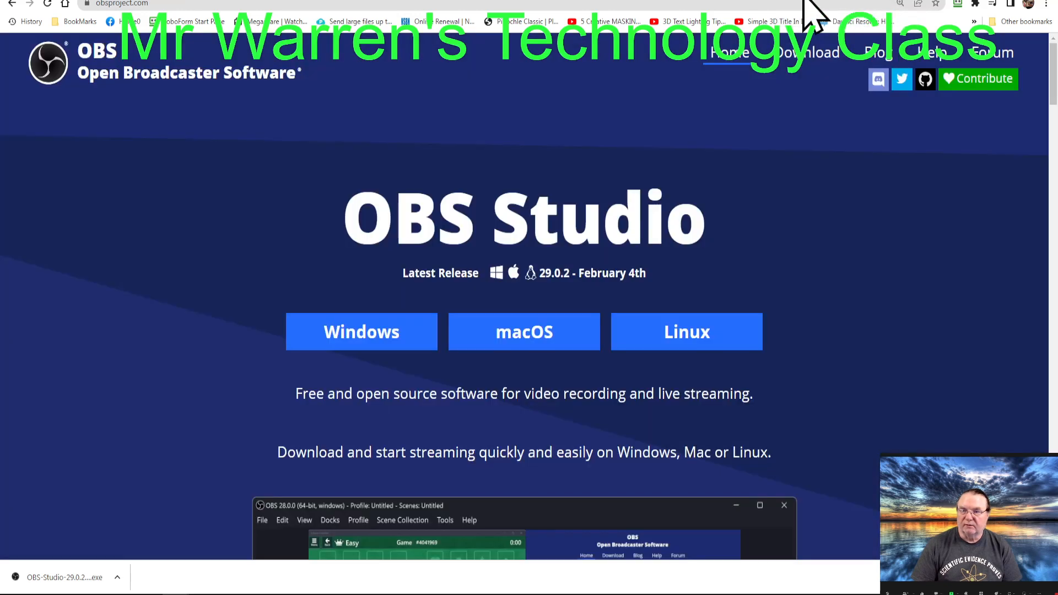
Step: Open Blackmagic Design's DaVinci Resolve 18 product page from the Google results for "davinci resolve"
left_click(606, 1)
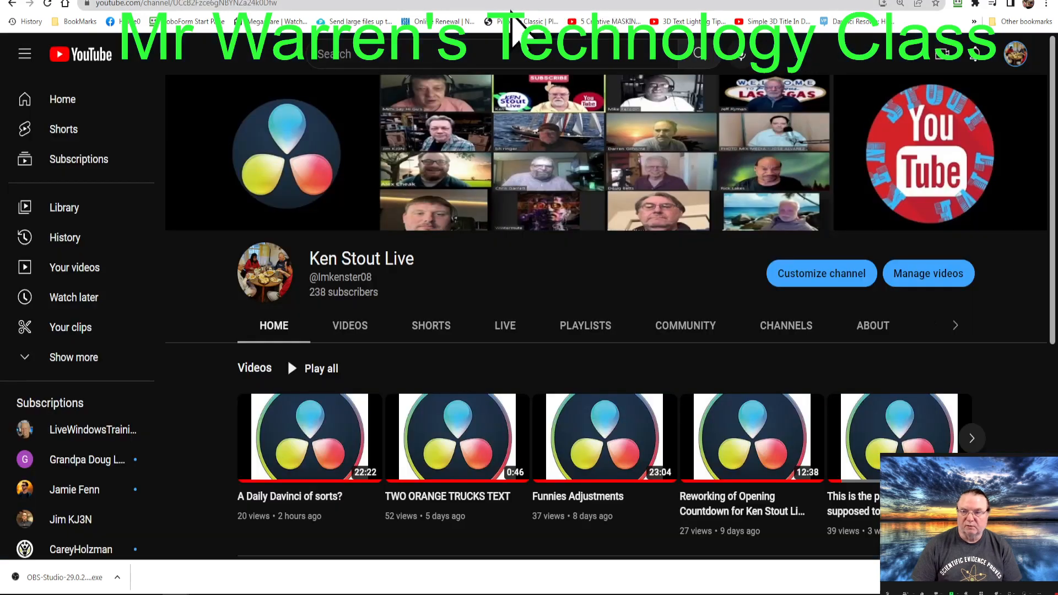
left_click(445, 1)
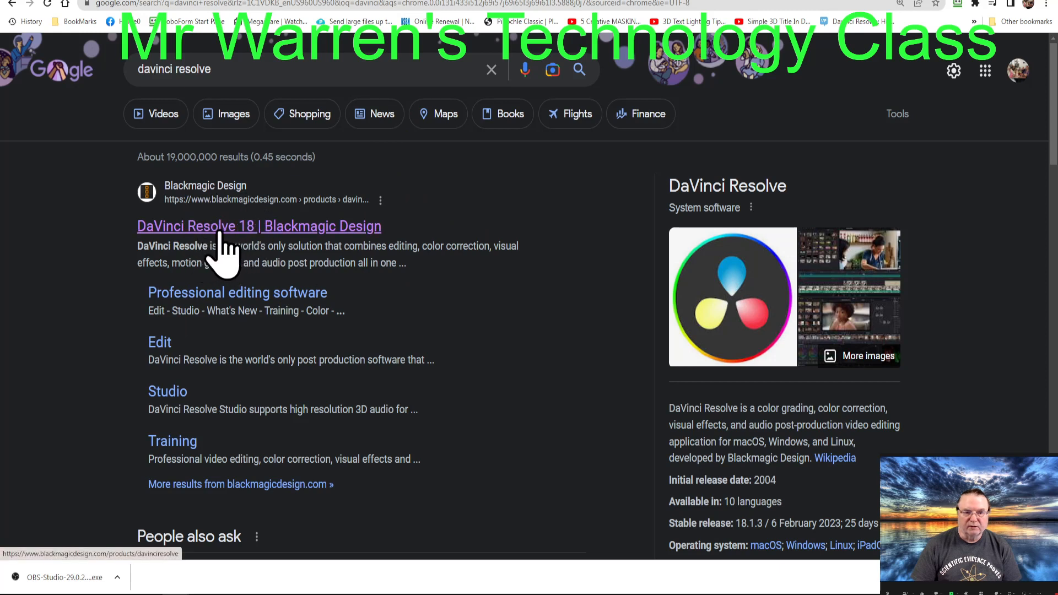
left_click(258, 227)
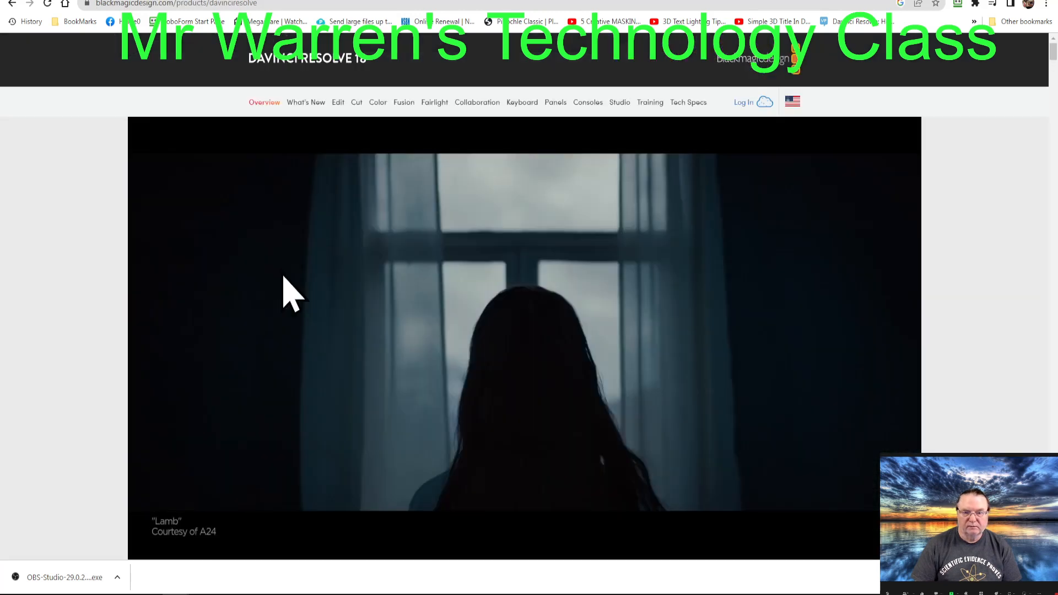
Step: Examine the DaVinci Resolve 18 product page, including its download options and the What's New section
scroll(282, 277, "down", 4)
scroll(282, 277, "up", 2)
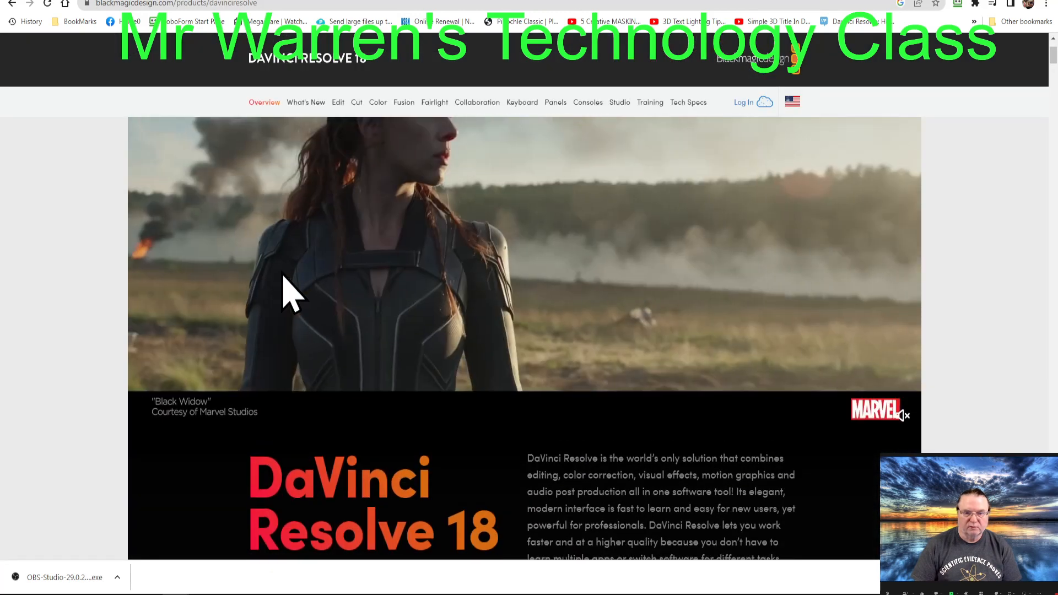
scroll(282, 277, "down", 4)
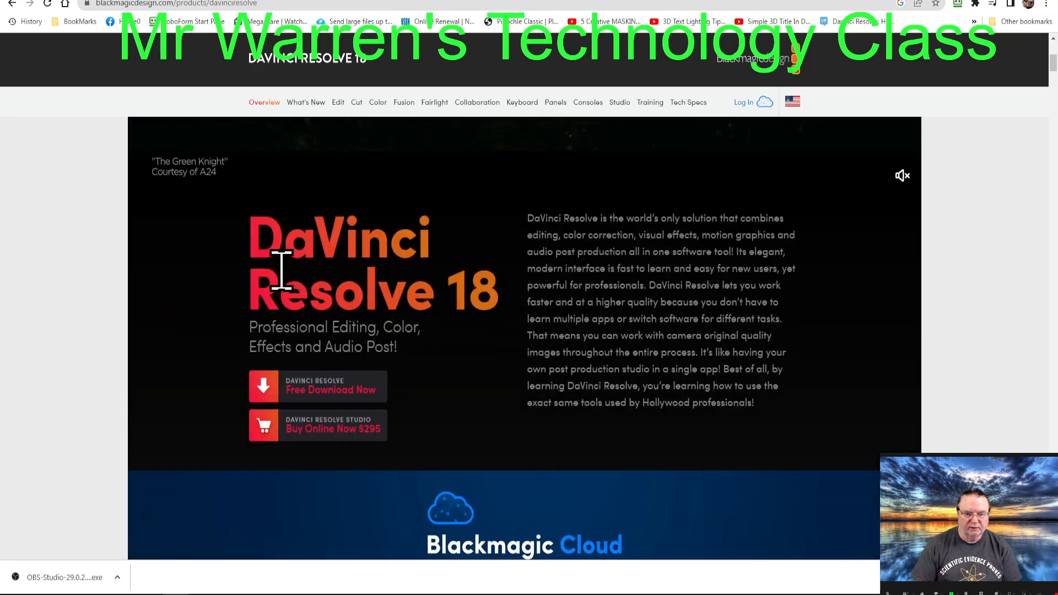
scroll(282, 270, "down", 9)
scroll(283, 277, "down", 20)
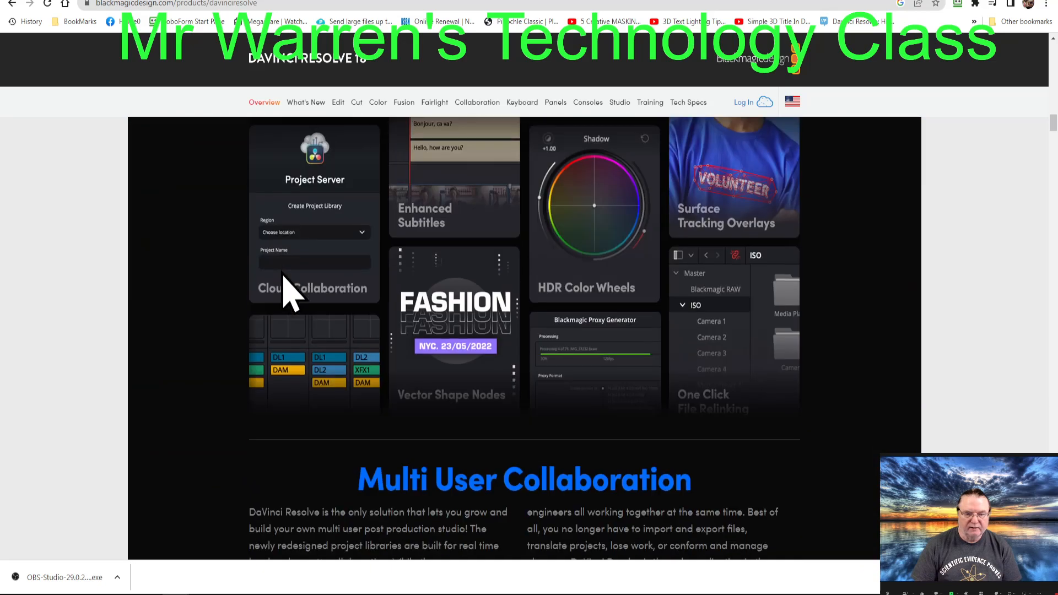
scroll(283, 281, "down", 14)
scroll(283, 281, "up", 20)
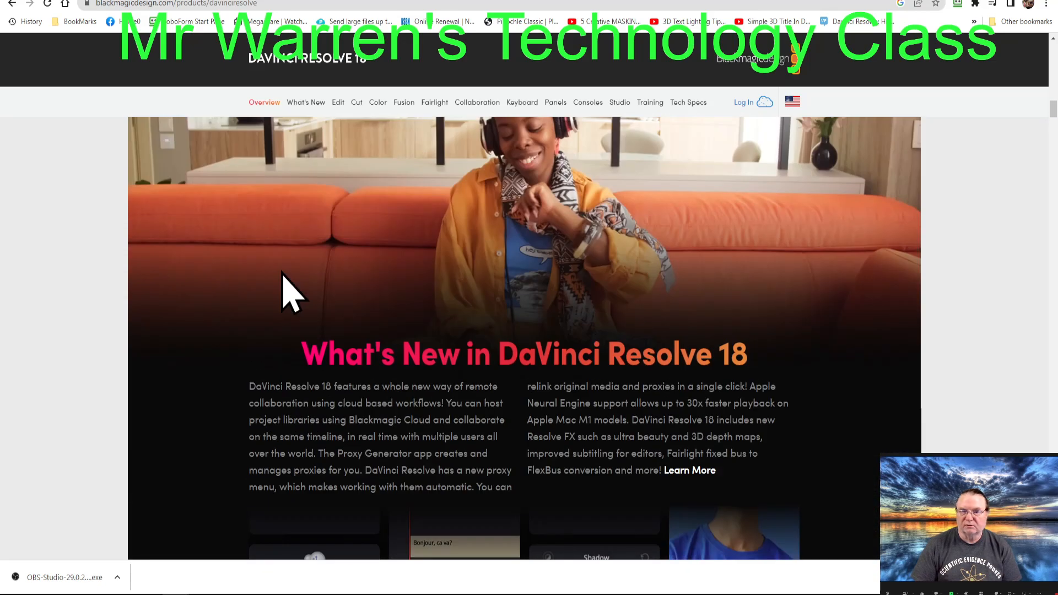
scroll(283, 281, "up", 20)
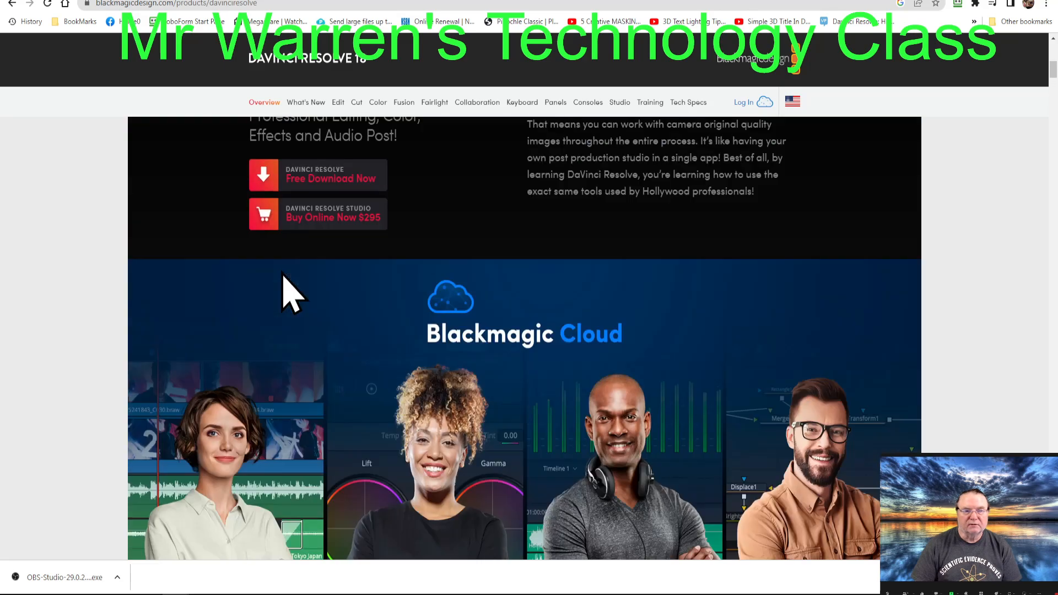
scroll(283, 281, "up", 15)
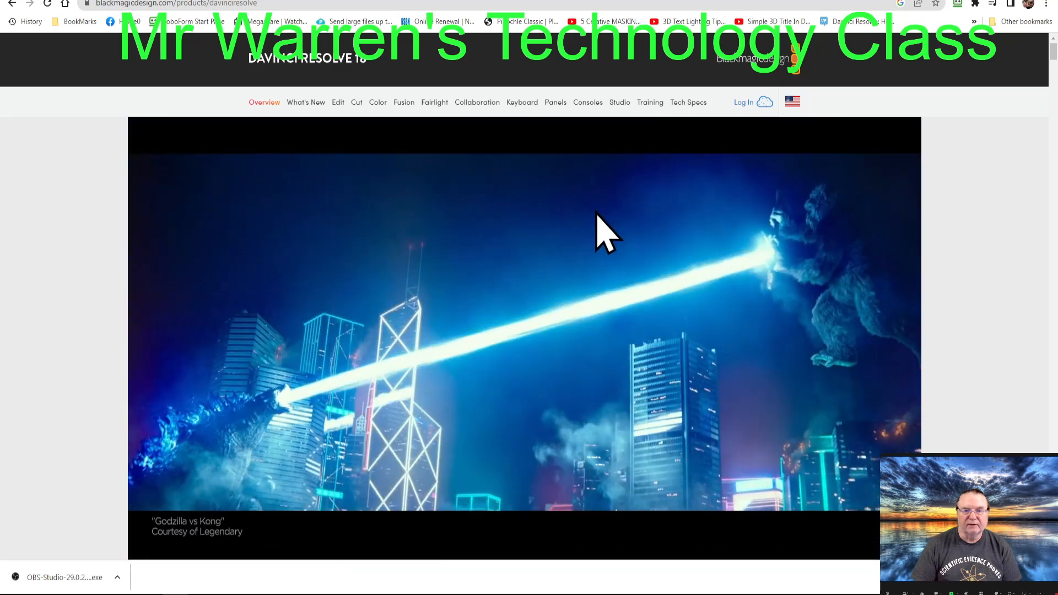
Step: Choose the free DaVinci Resolve download rather than the $295 Studio version on the product page
scroll(992, 259, "down", 6)
scroll(992, 259, "down", 7)
scroll(991, 259, "up", 4)
scroll(992, 259, "up", 3)
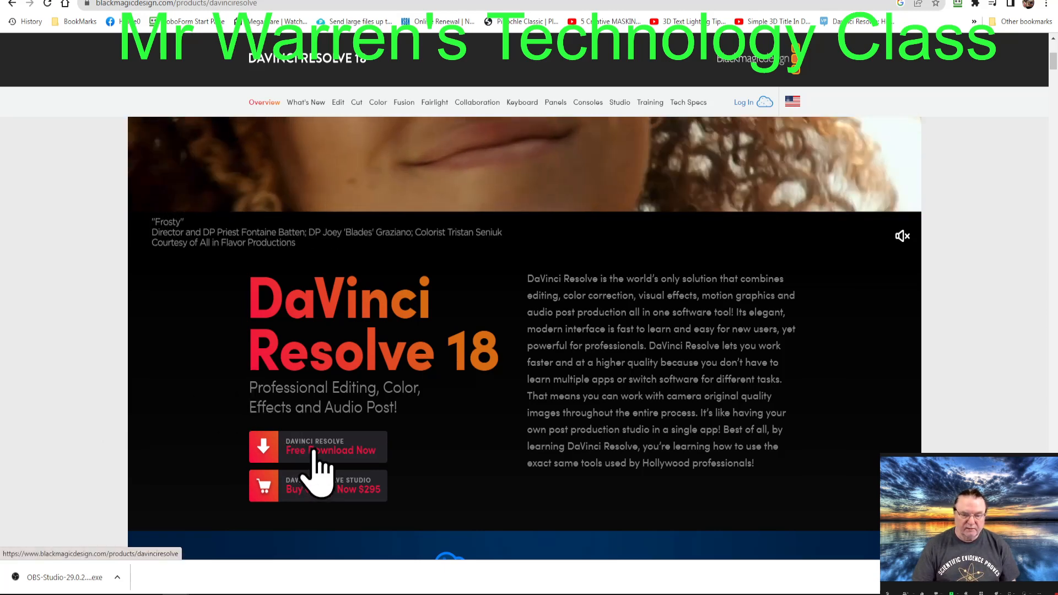
left_click(314, 450)
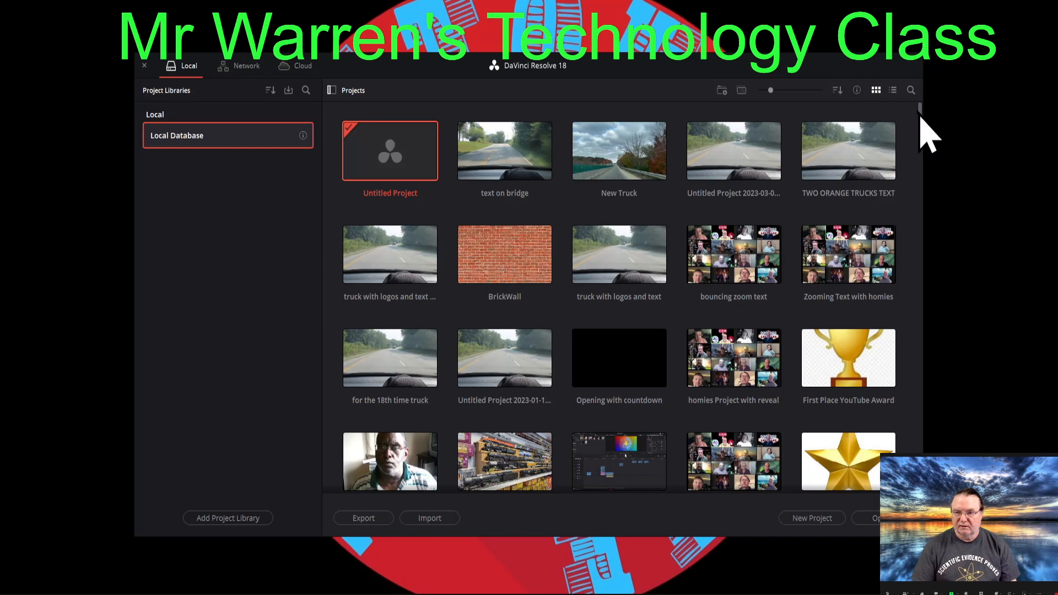
Step: Switch to DaVinci Resolve, open the Untitled Project from the local database and bring up its project settings
mouse_move(920, 117)
left_mouse_down()
mouse_move(917, 524)
mouse_move(956, 236)
mouse_move(938, 121)
left_mouse_up()
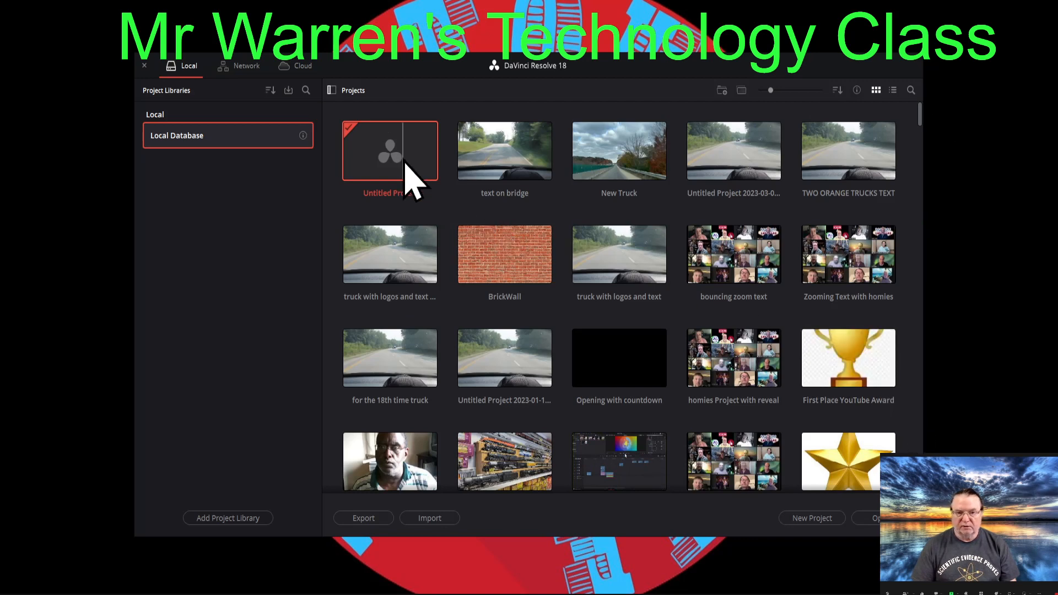
double_click(388, 168)
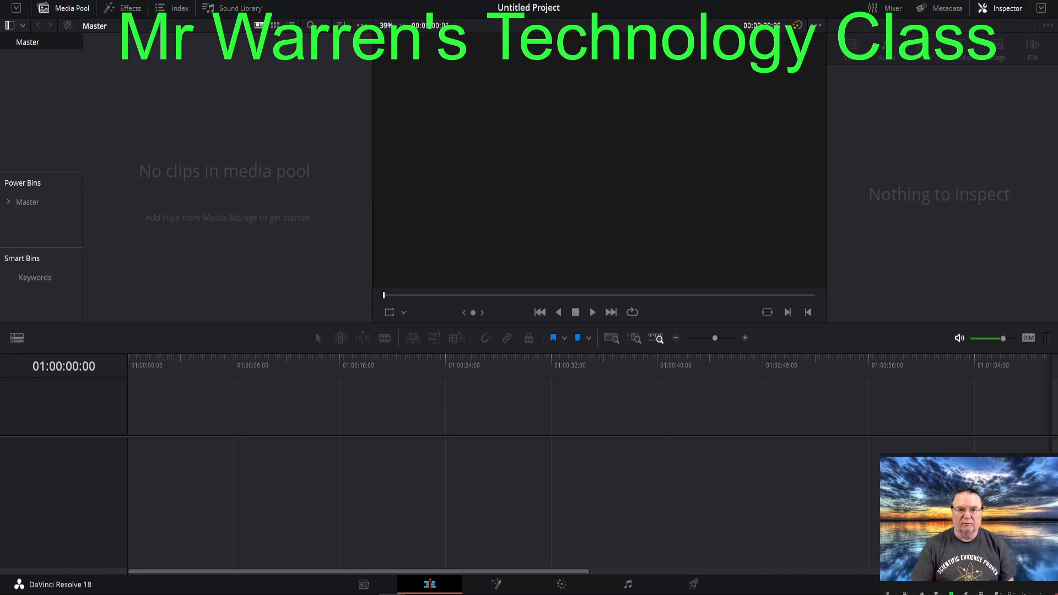
key("shift+9")
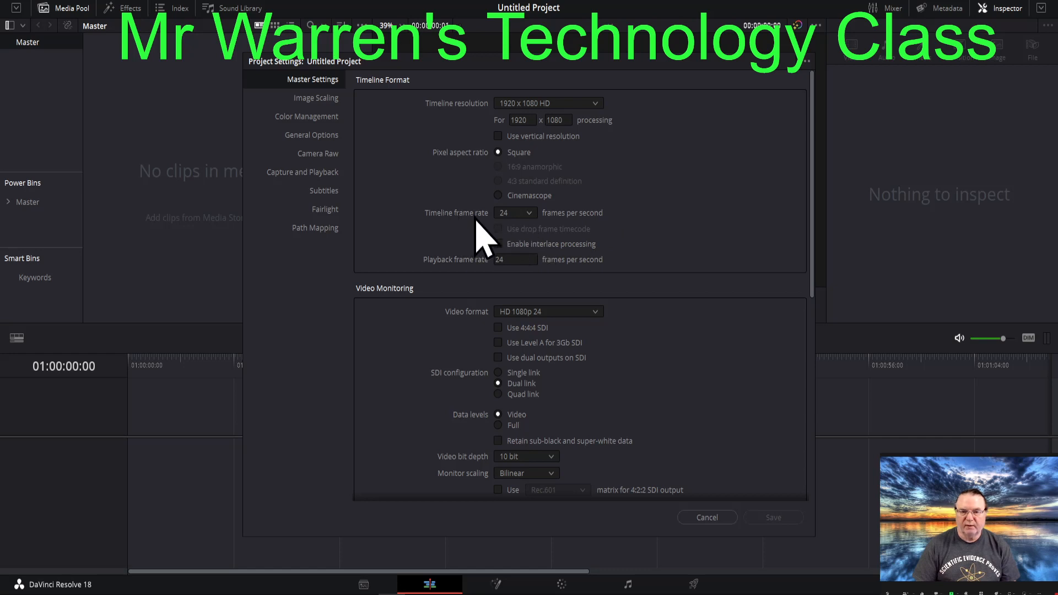
Step: Set the timeline frame rate to 30 frames per second and return it to 24
left_click(531, 213)
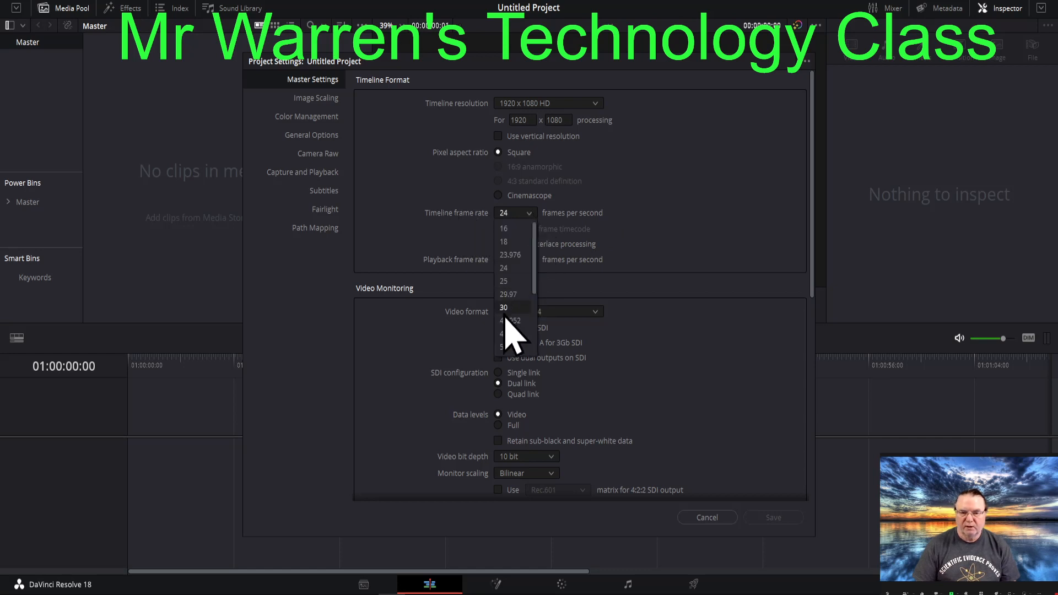
left_click(503, 307)
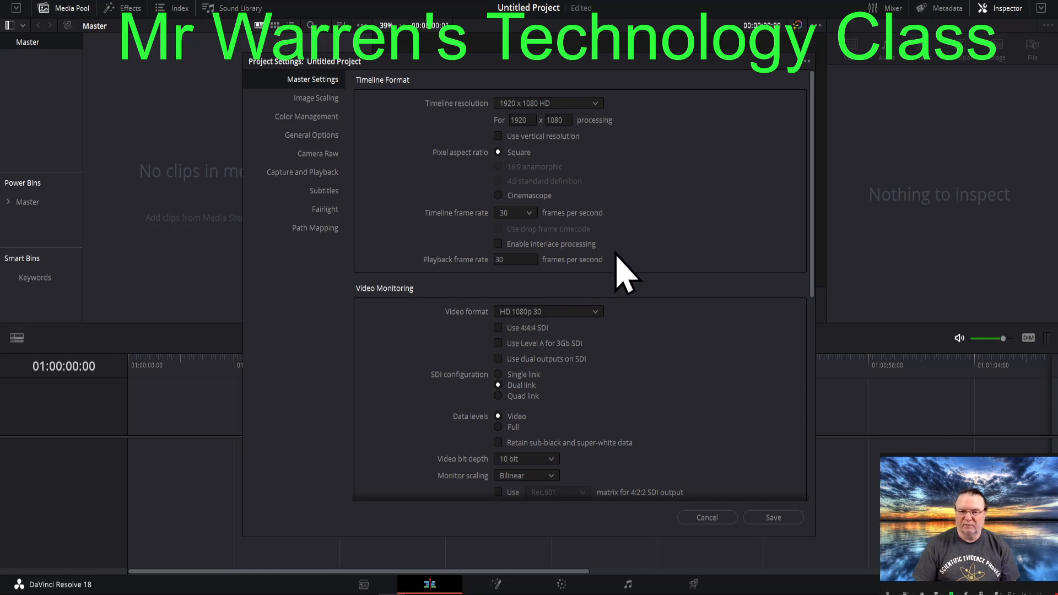
left_click(530, 214)
left_click(506, 269)
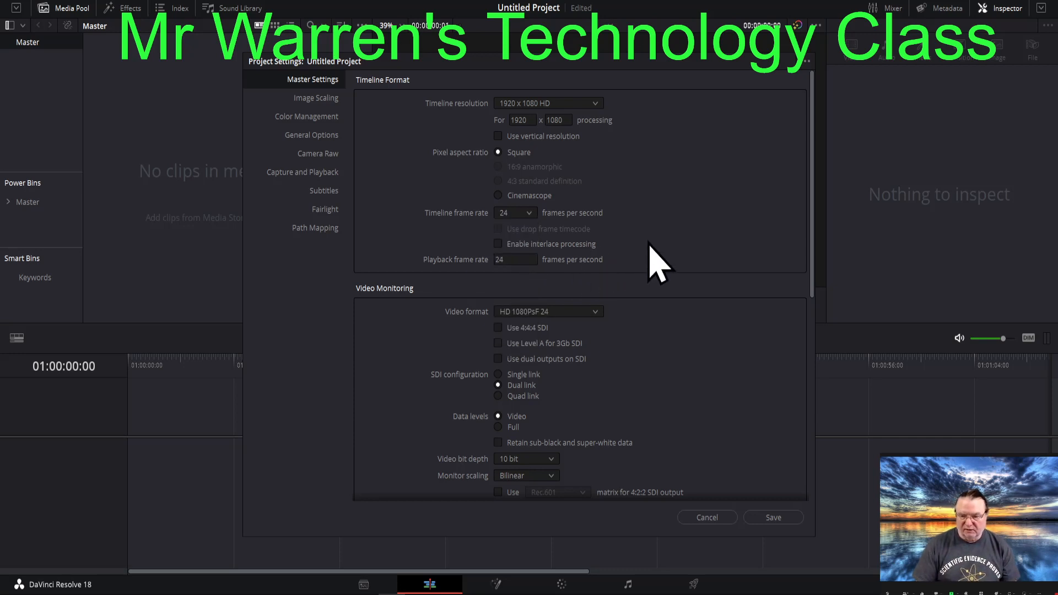
Step: Review the Image Scaling, Color Management, General Options and Camera Raw settings, and save the project settings
left_click(318, 103)
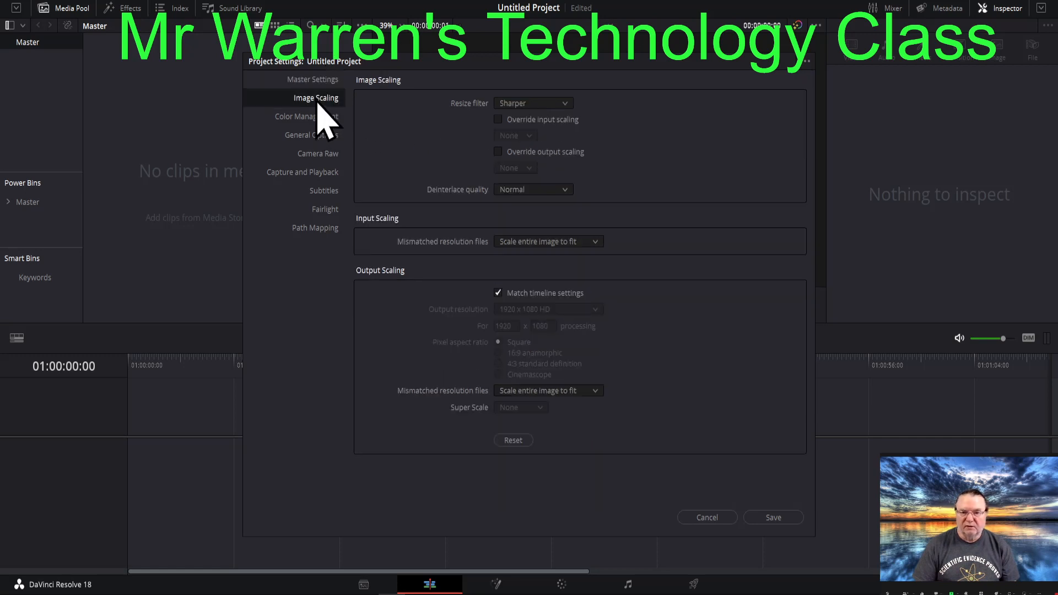
left_click(315, 118)
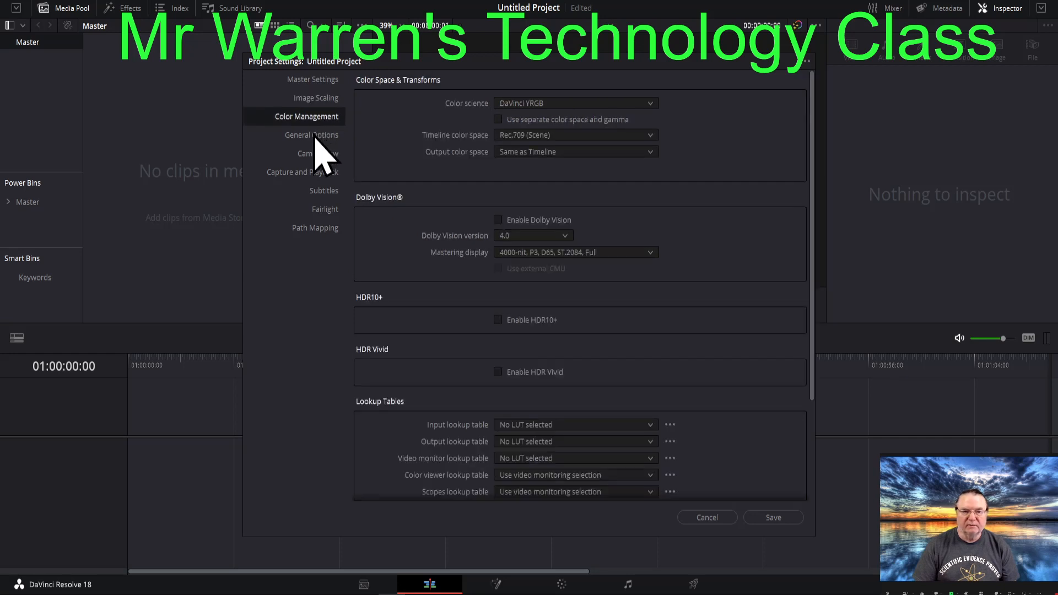
left_click(317, 141)
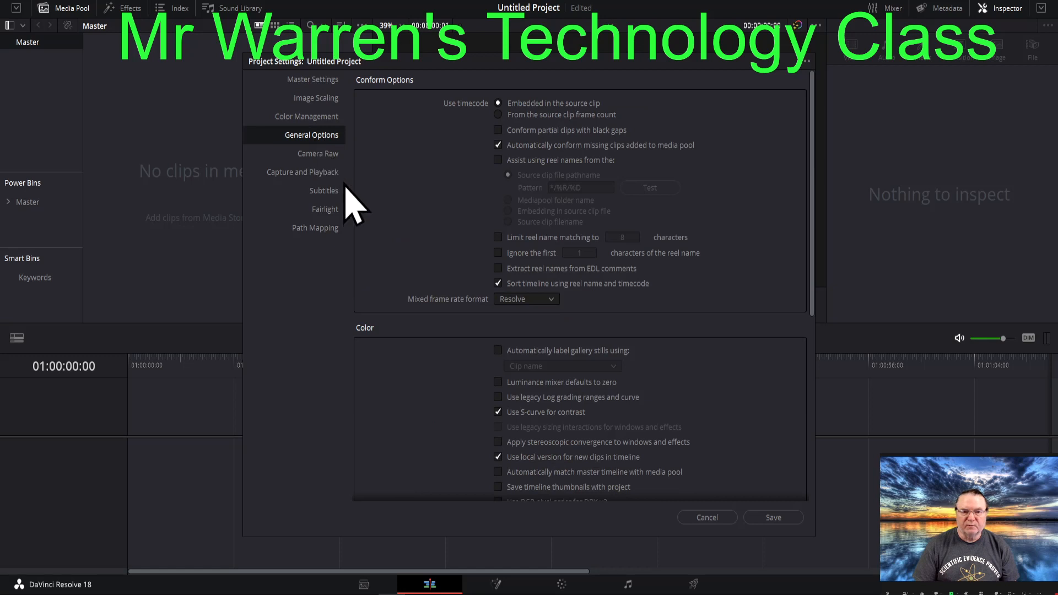
left_click(324, 159)
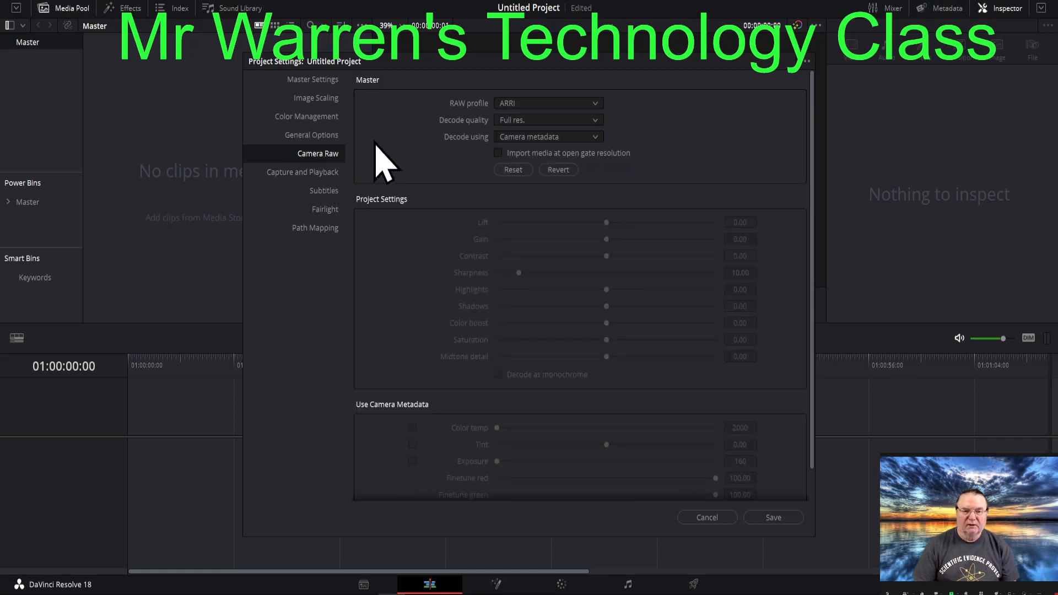
left_click(313, 80)
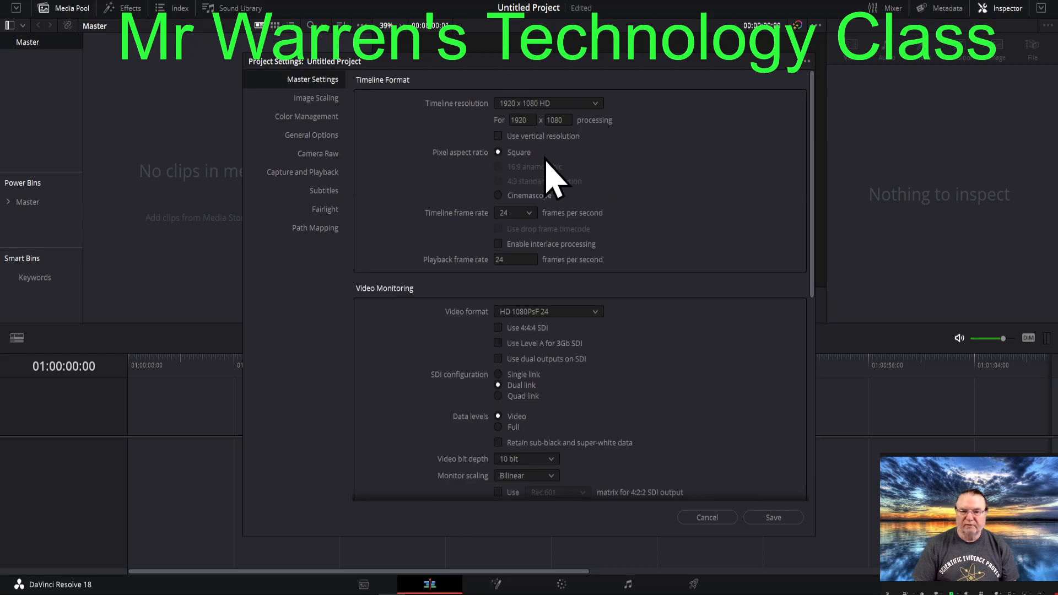
left_click(773, 518)
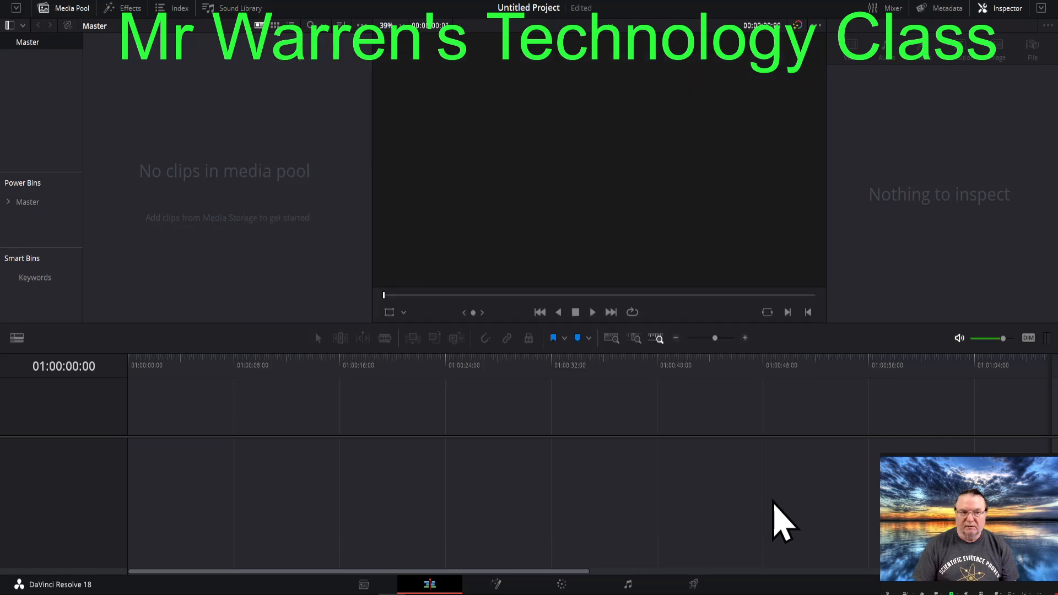
Step: Open the DaVinci Resolve preferences and look at the user interface settings and the system media storage settings
left_click(33, 4)
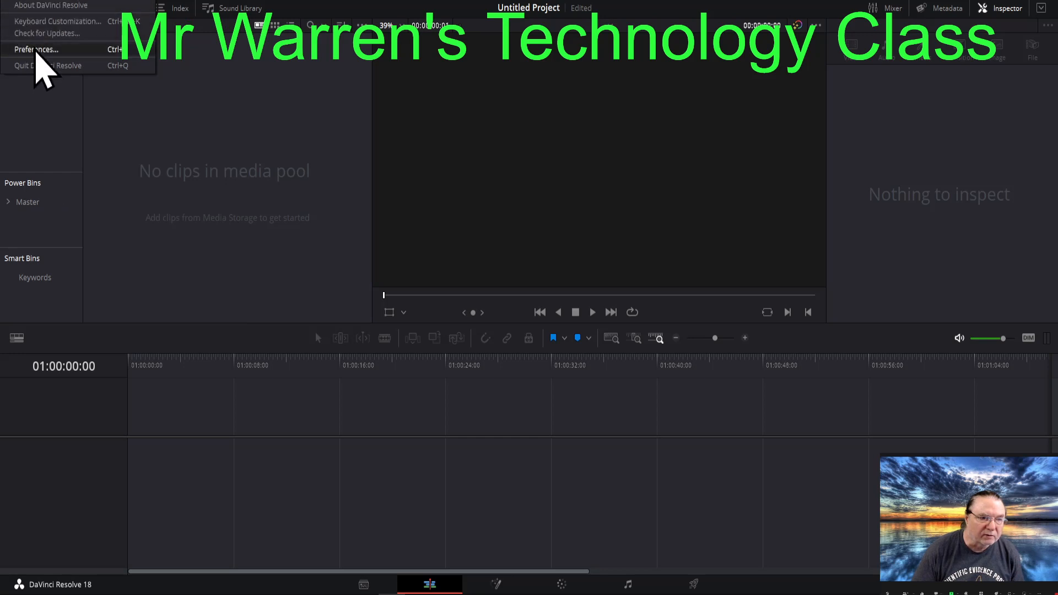
left_click(35, 49)
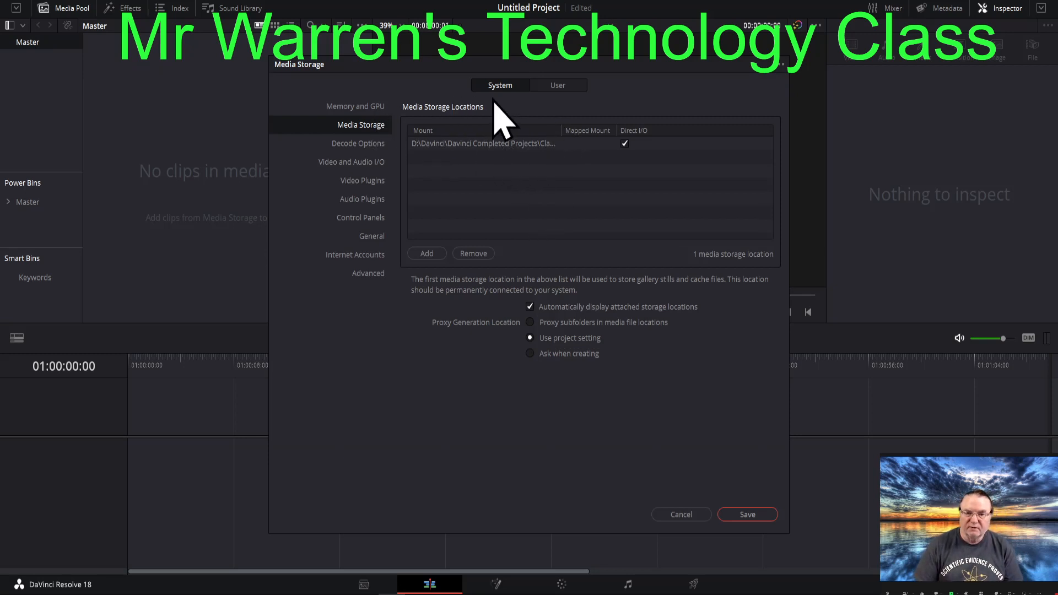
left_click(553, 90)
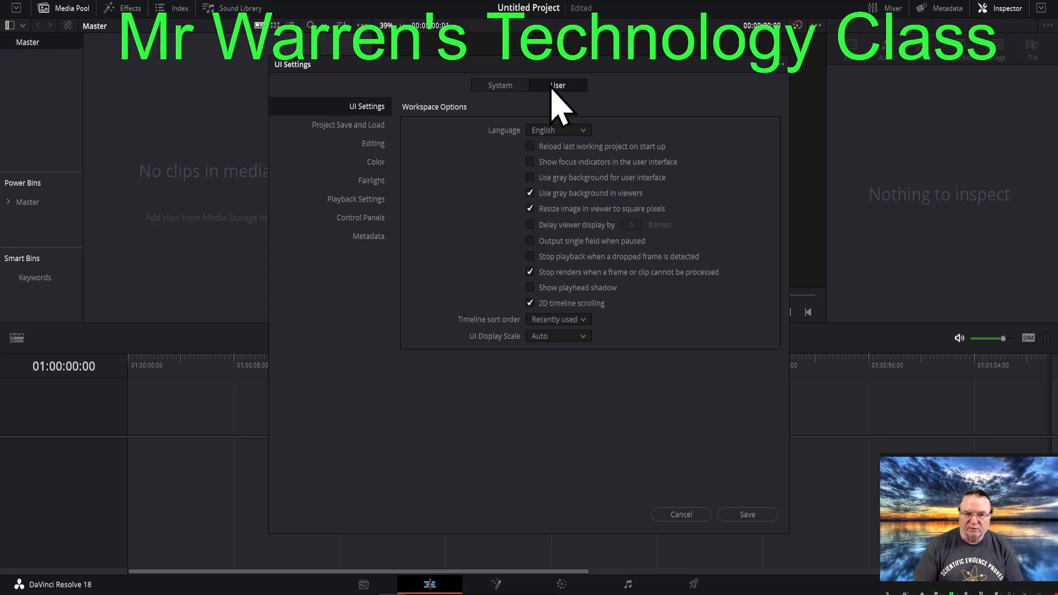
left_click(502, 87)
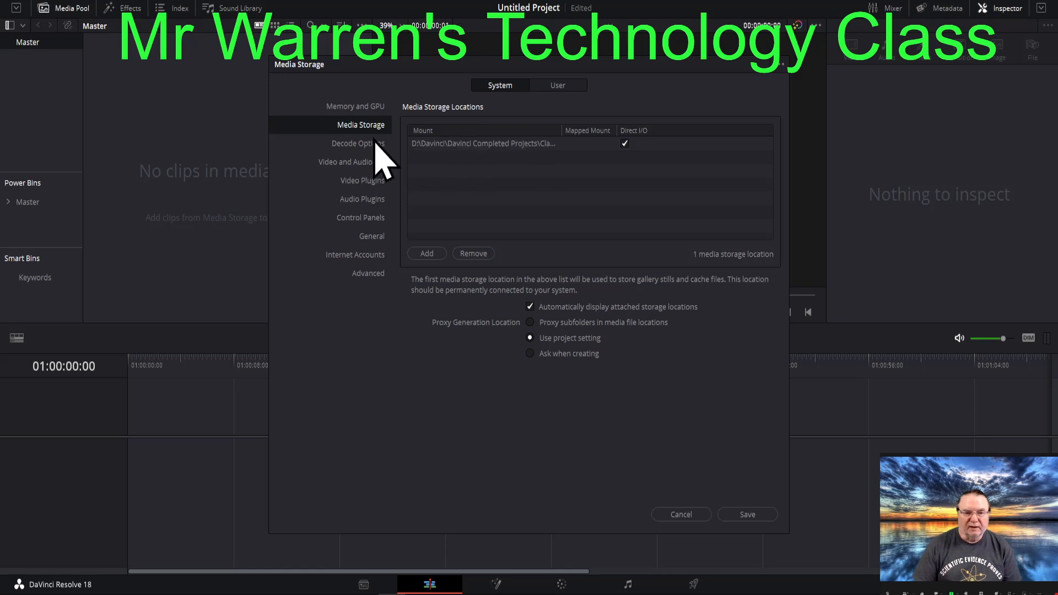
Step: Examine the system preferences for Video and Audio I/O, Video Plugins, Media Storage, and Memory and GPU
left_click(365, 161)
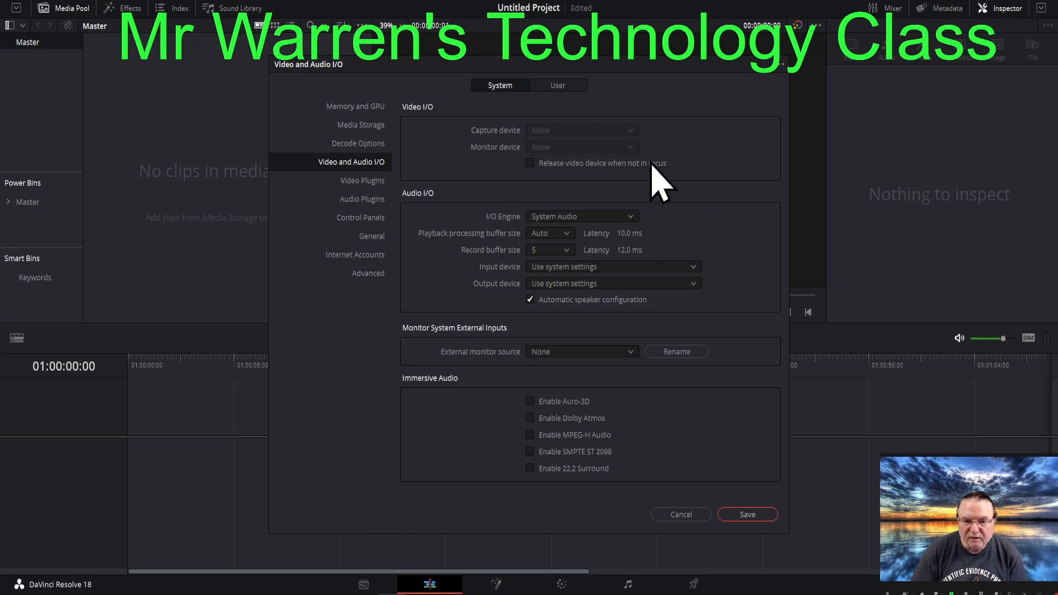
left_click(374, 181)
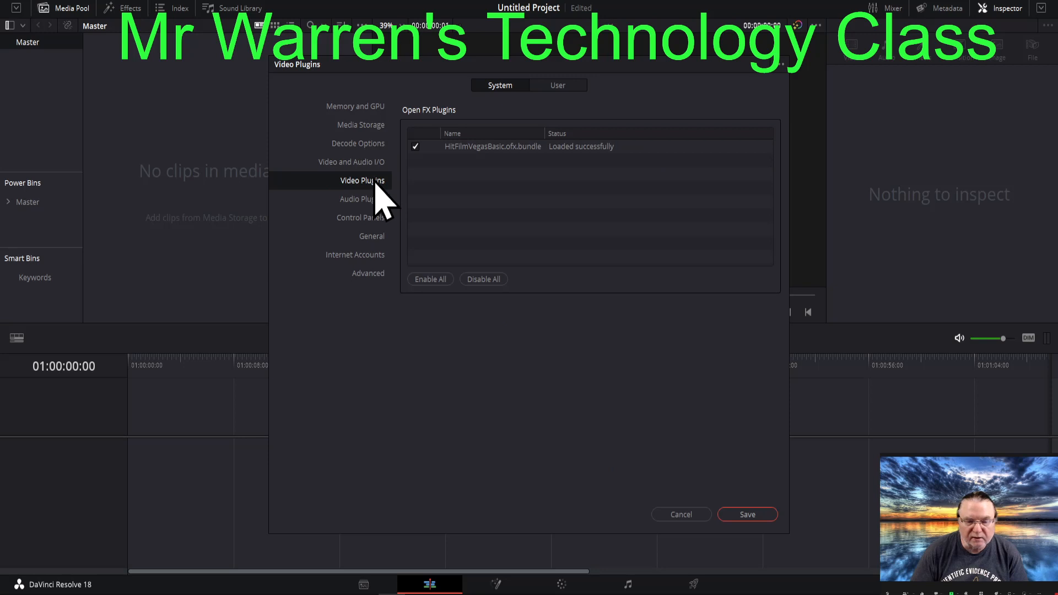
left_click(370, 108)
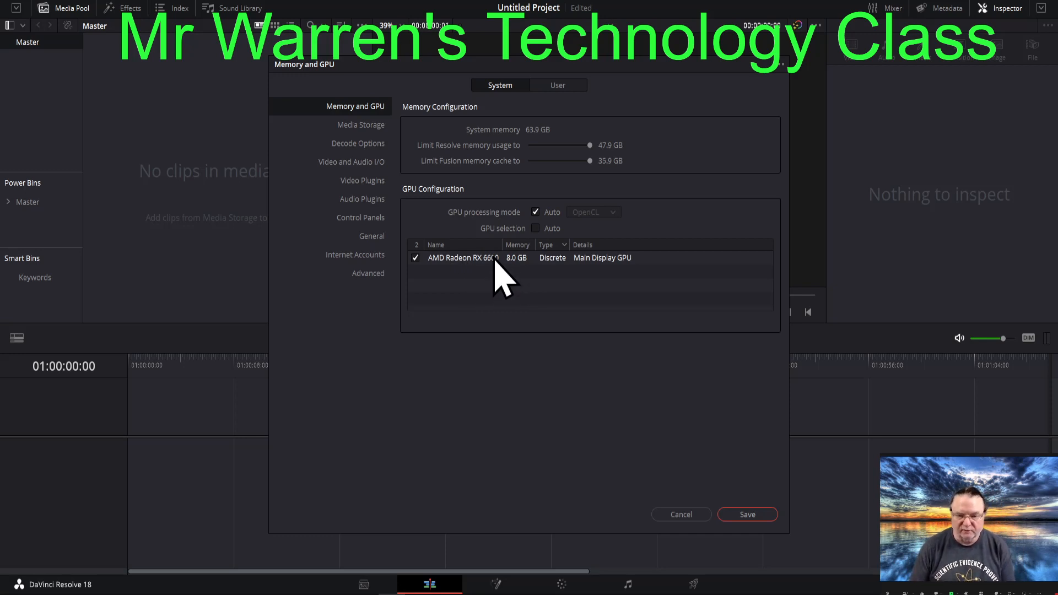
left_click(365, 127)
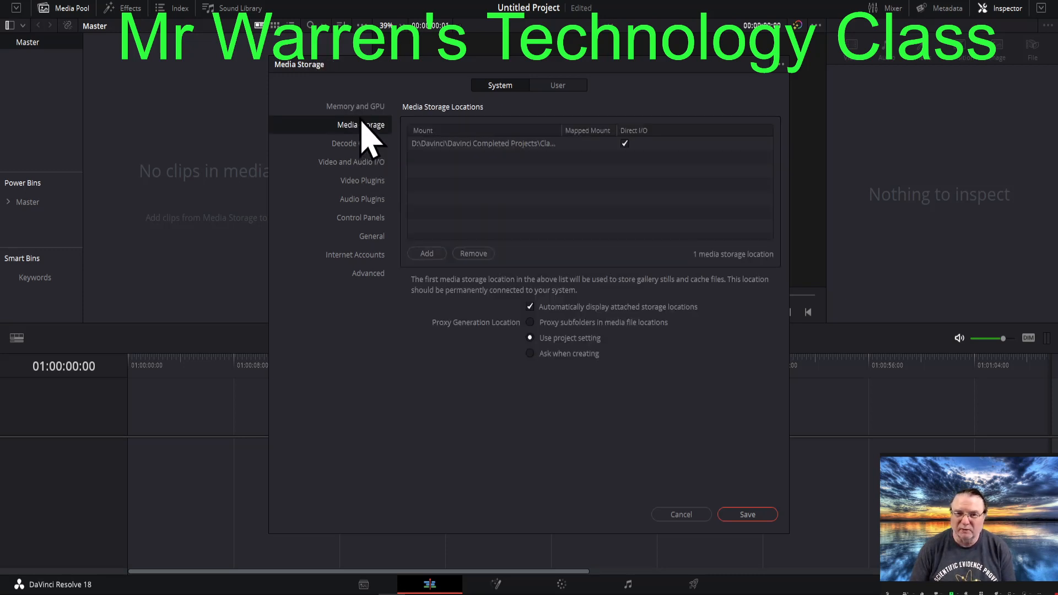
left_click(361, 110)
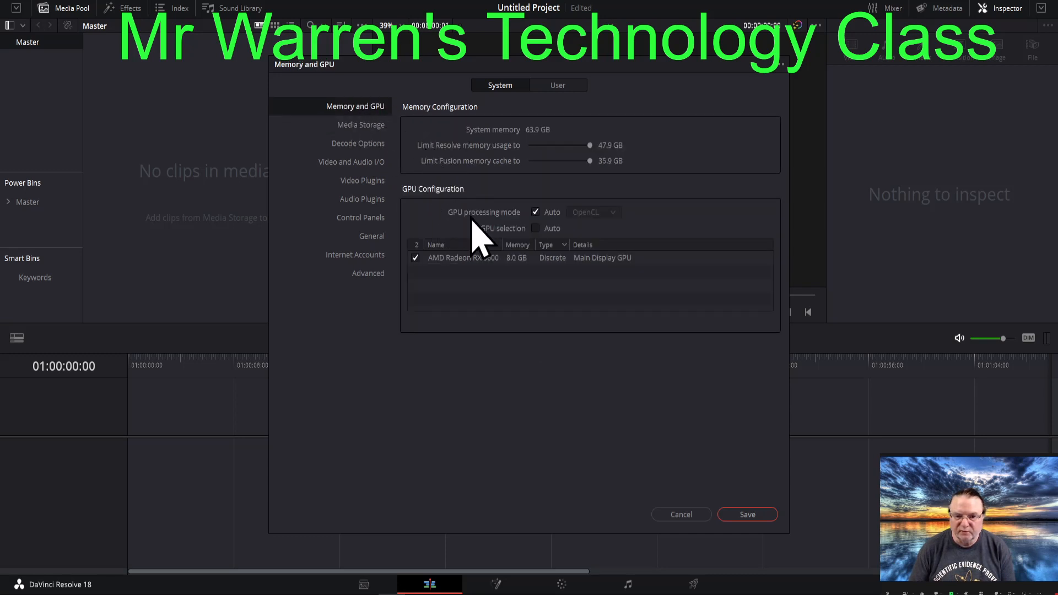
Step: Start adding a media storage location in the system preferences and browse to the Davinci Resolve Data folder on Data Drive (D:)
left_click(356, 126)
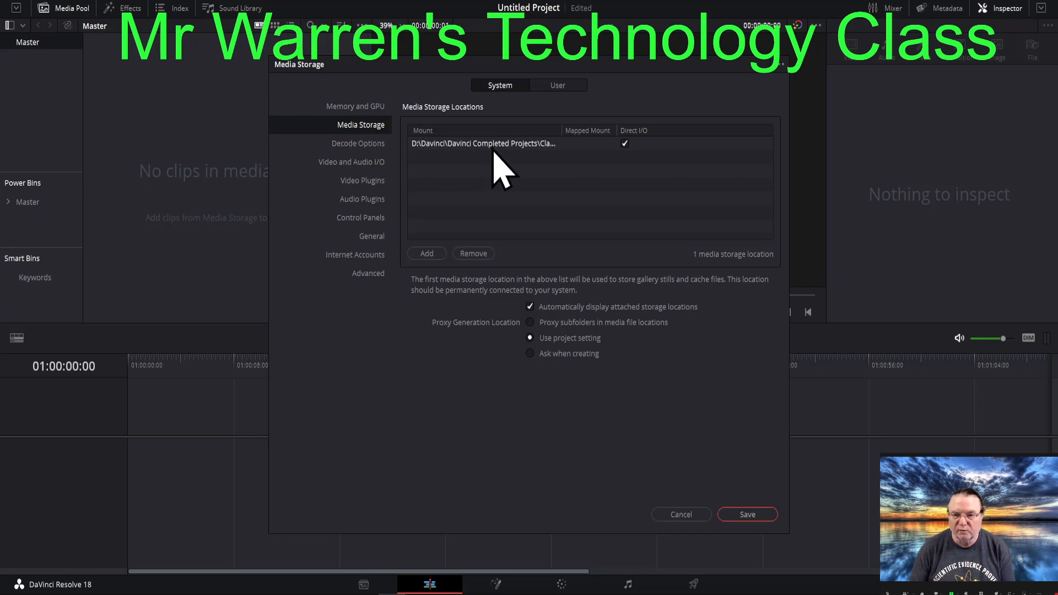
left_click(519, 146)
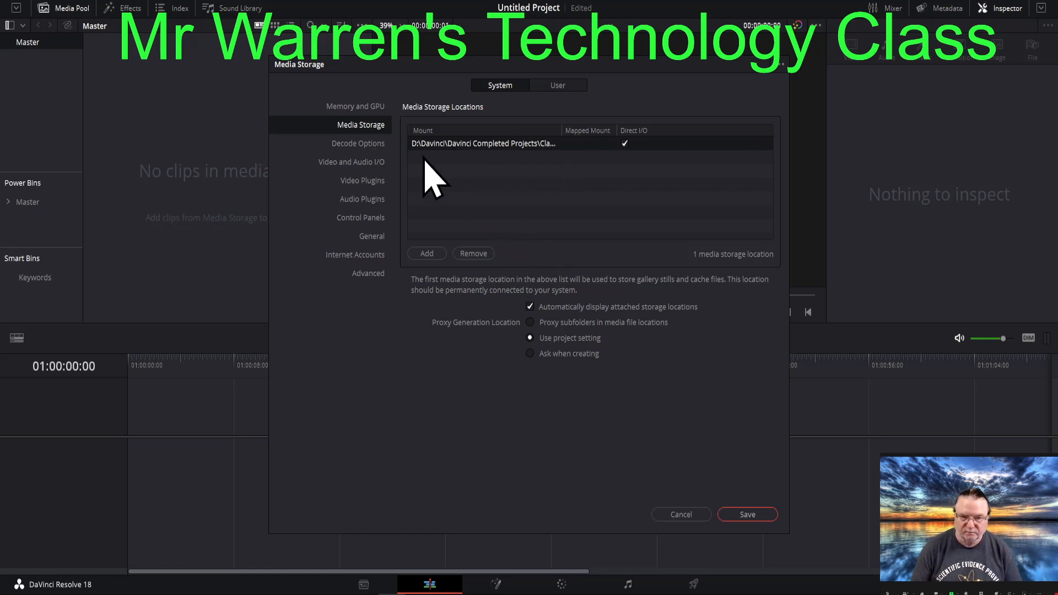
left_click(427, 254)
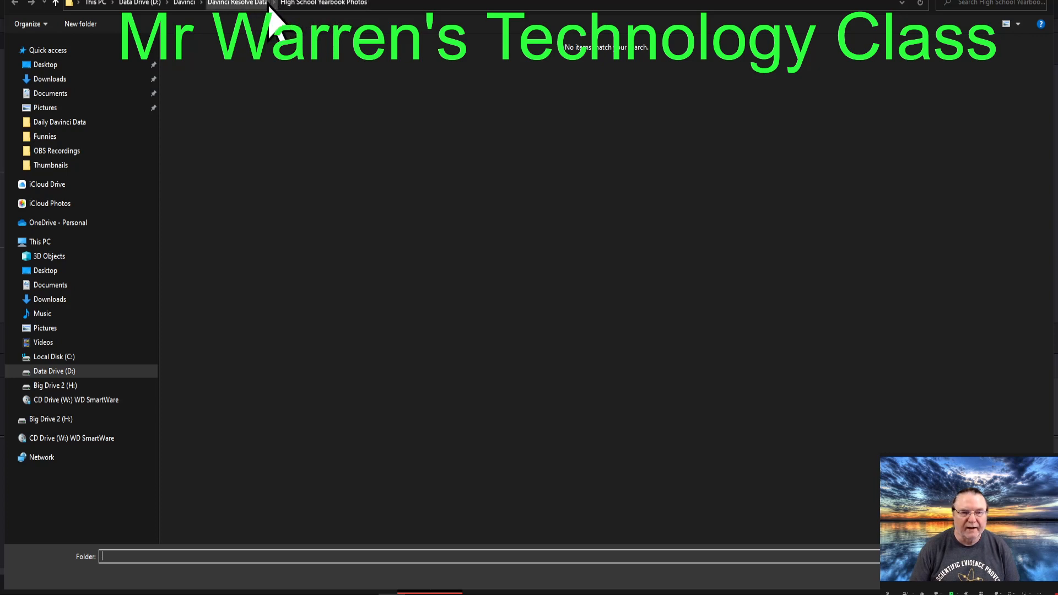
left_click(251, 4)
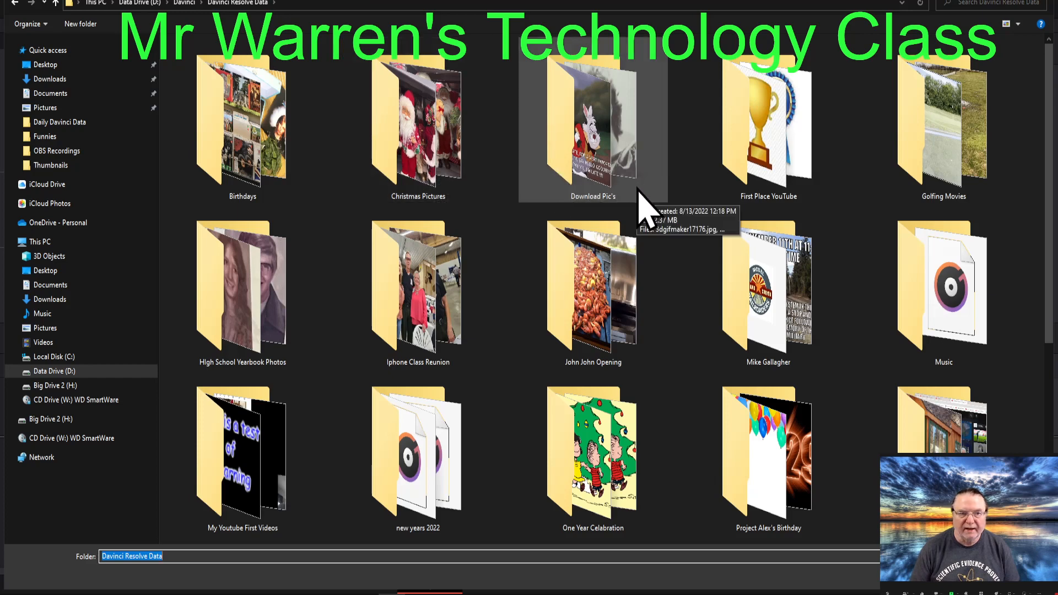
scroll(644, 198, "down", 3)
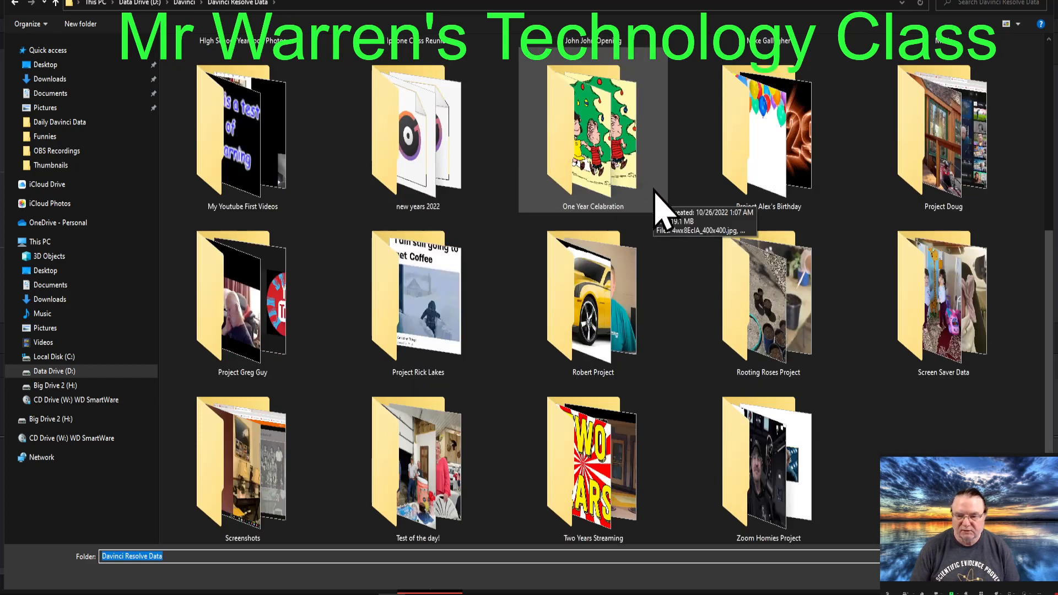
scroll(661, 209, "up", 3)
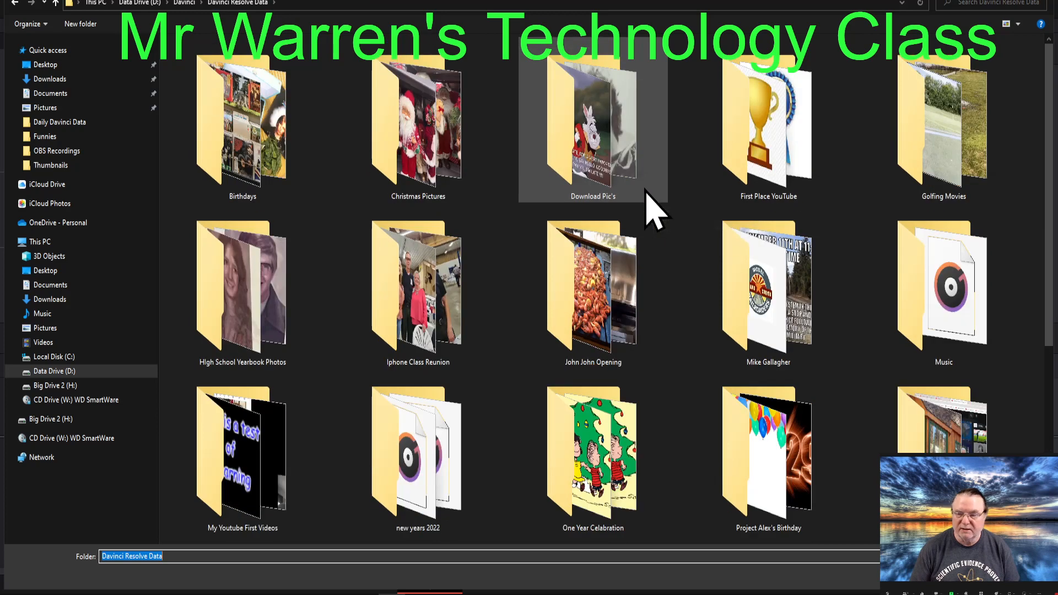
scroll(654, 213, "down", 3)
Step: Create a new folder in Davinci Resolve Data, named with the teacher's name followed by "Tech Class"
right_click(902, 441)
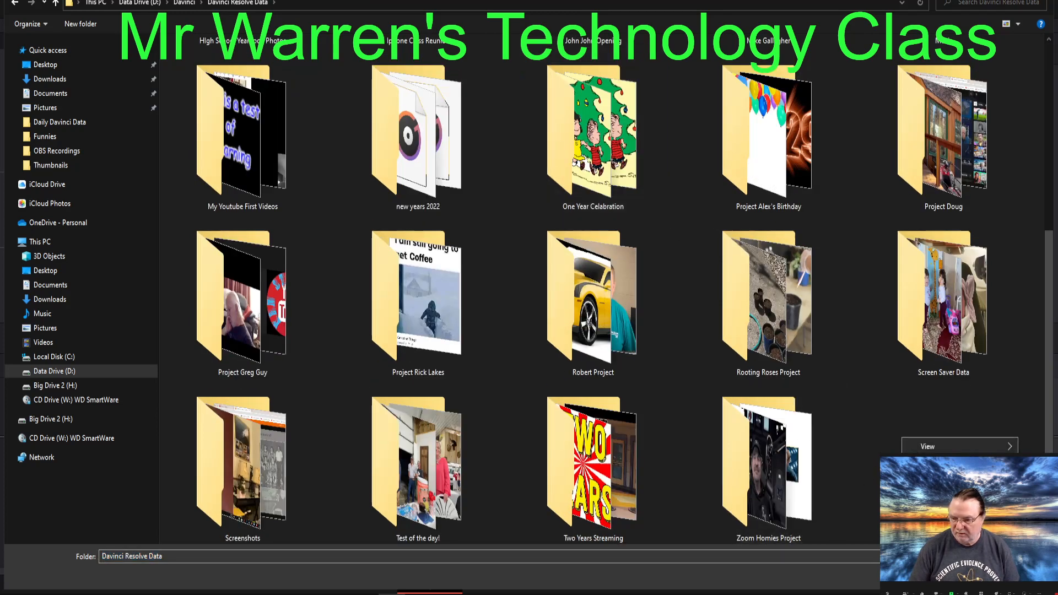
mouse_move(937, 484)
left_click(789, 493)
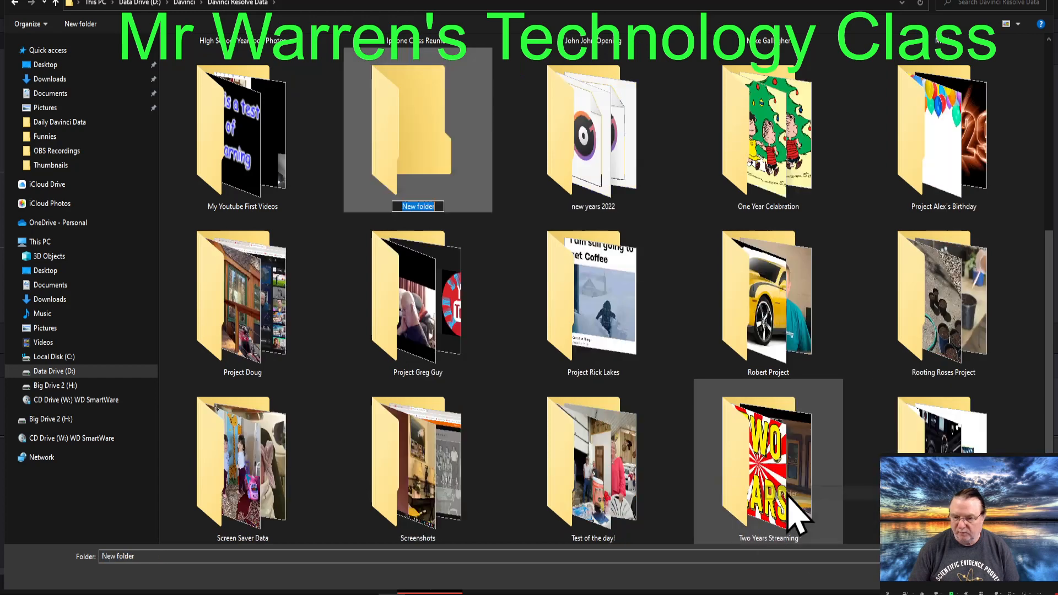
type("Mr Warrens Tech")
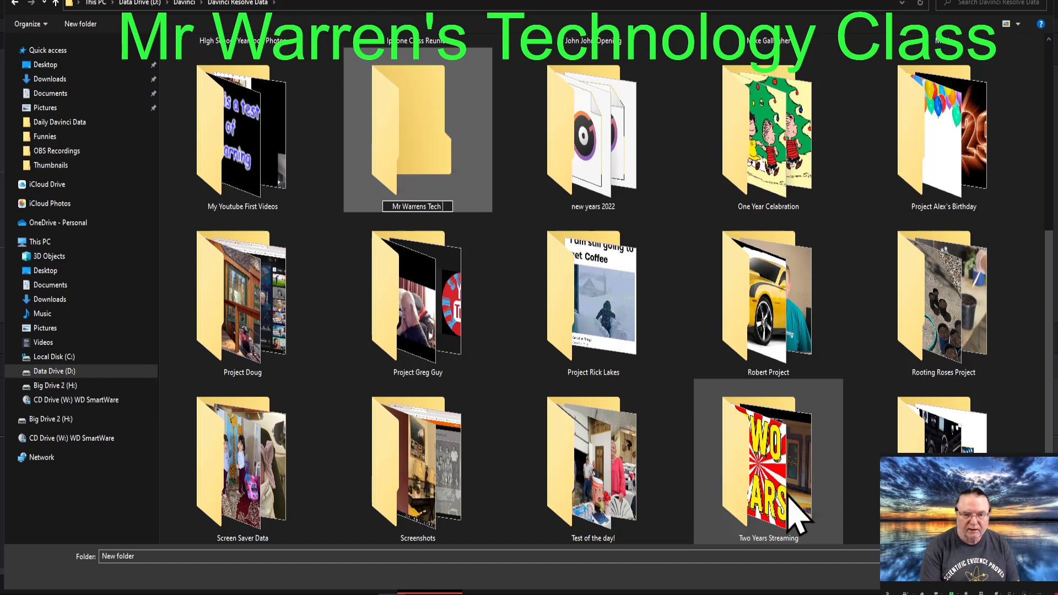
type(" Class")
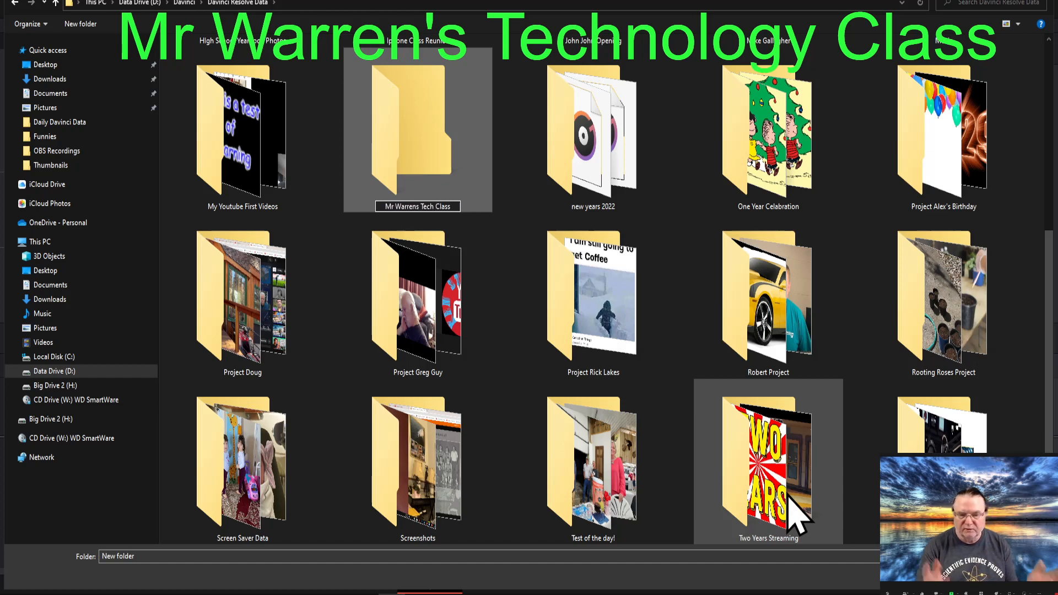
left_click(419, 140)
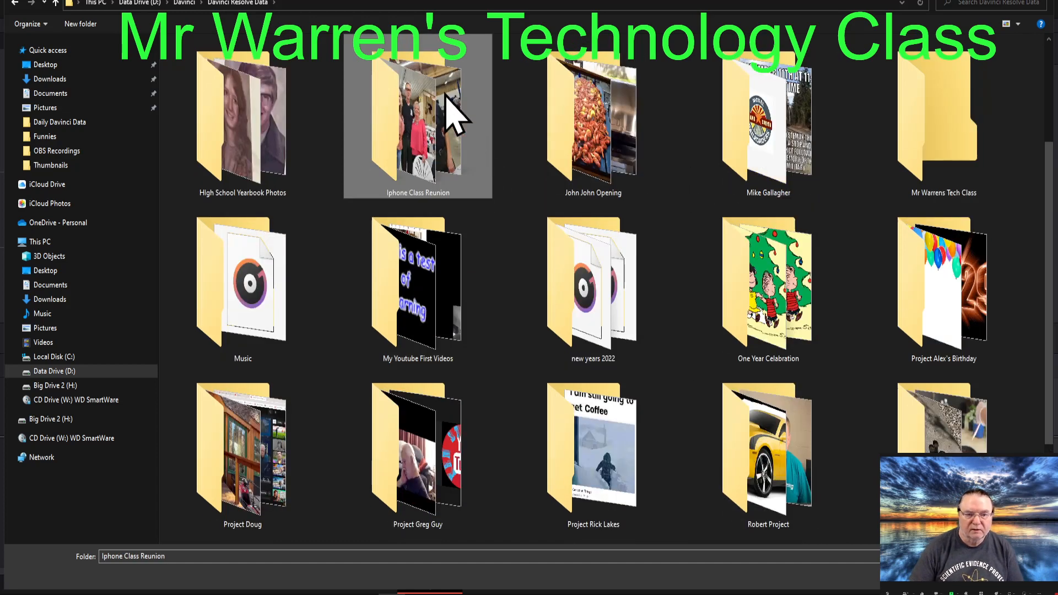
Step: Add the new Tech Class folder as a media storage location and save the preferences
left_click(937, 119)
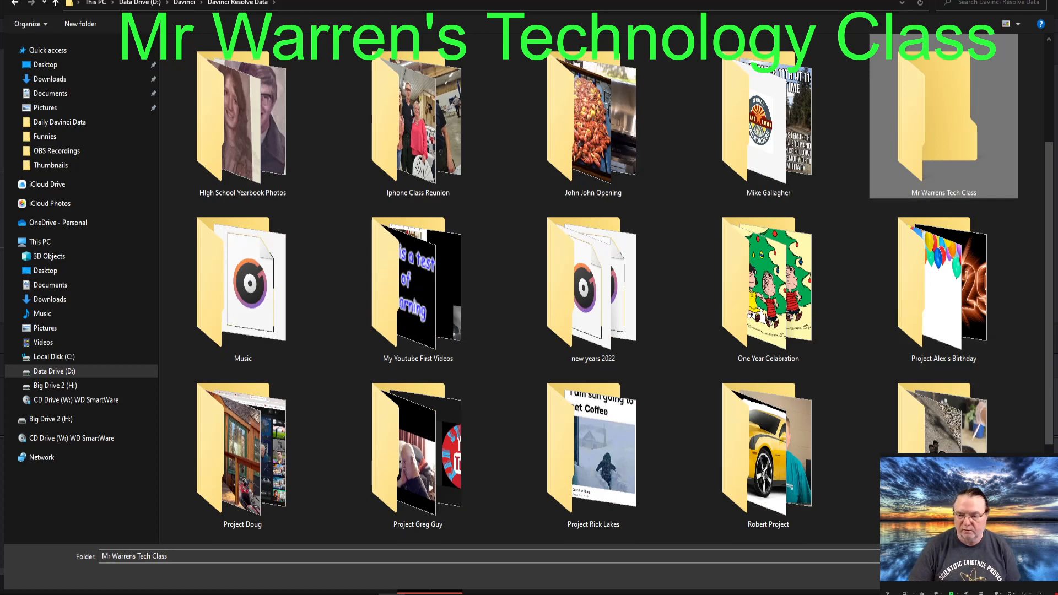
key("Return")
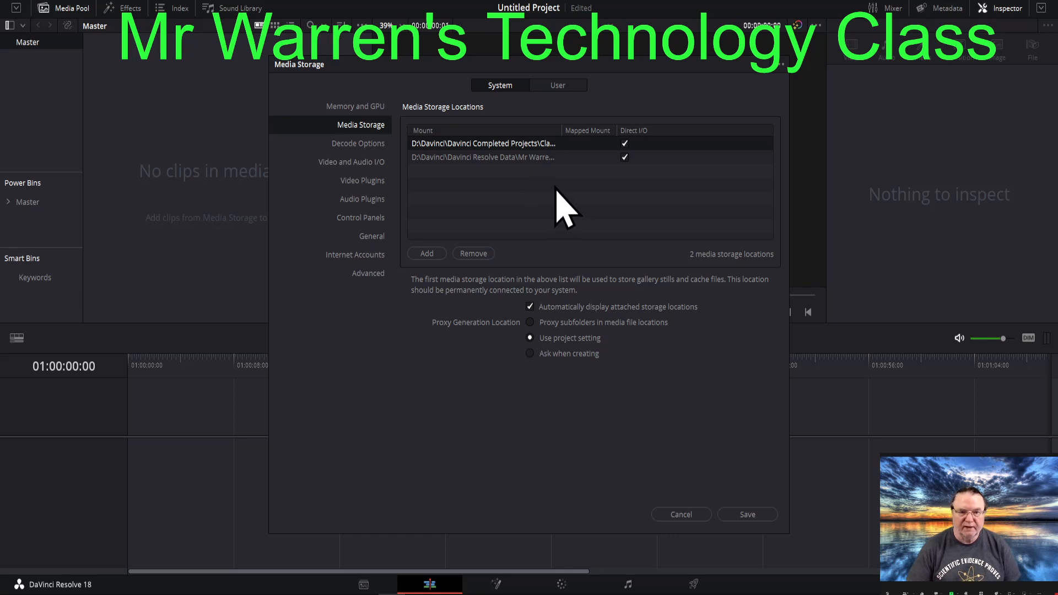
left_click(746, 515)
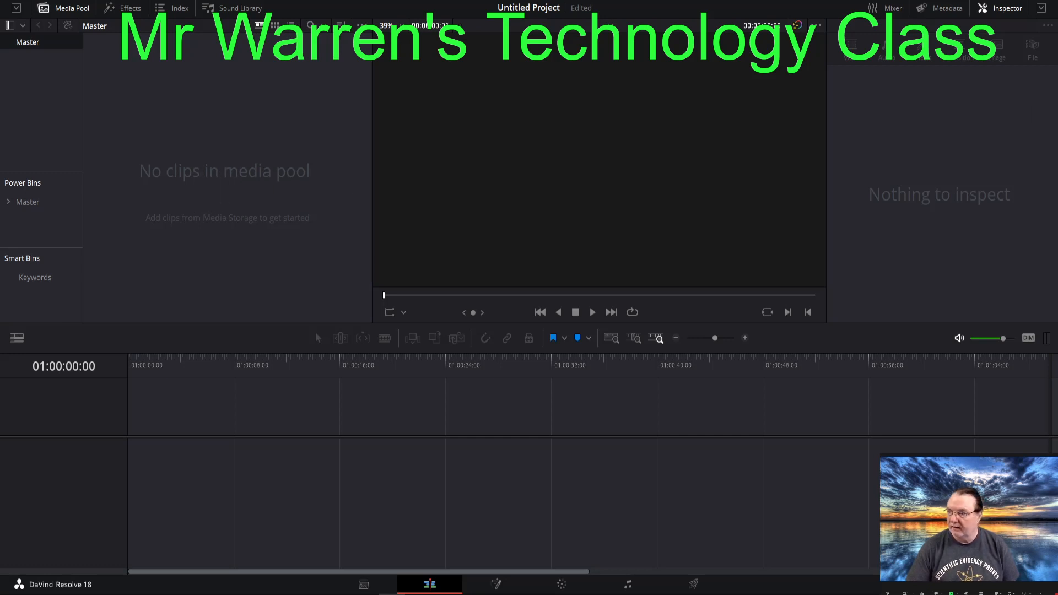
Step: Import DaVinci-Resolve-Studio_600x600.jpg from the Daily Davinci Data folder into the media pool
left_click_drag(1057, 50, 561, 48)
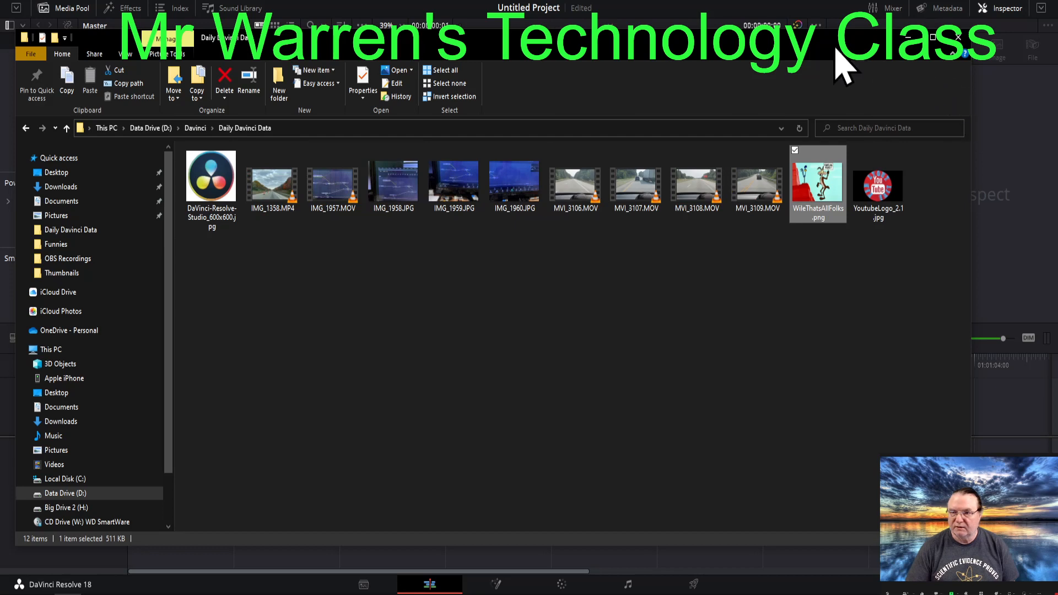
left_click_drag(720, 45, 1057, 96)
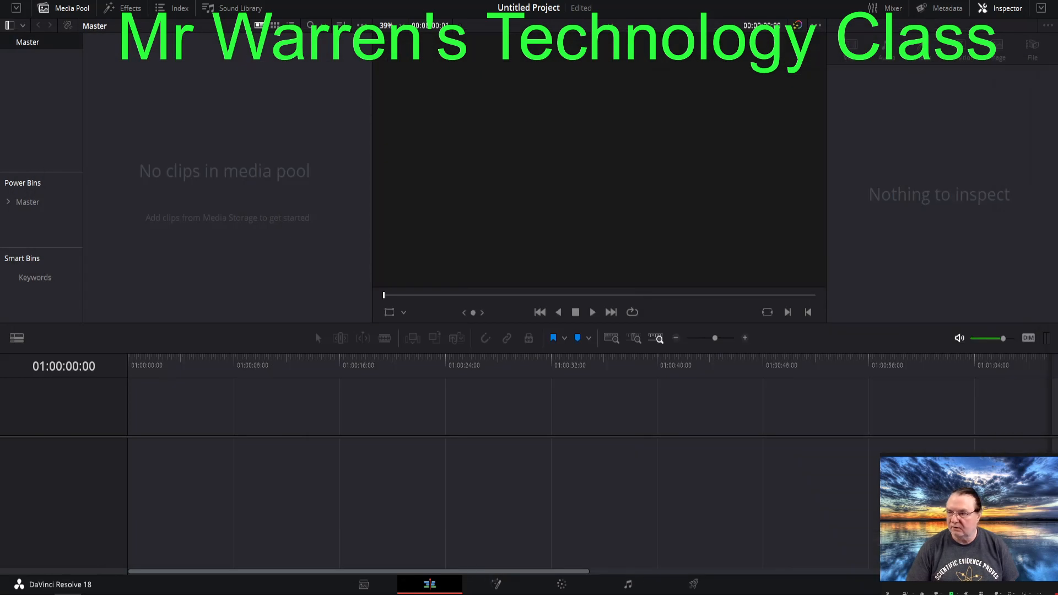
right_click(162, 132)
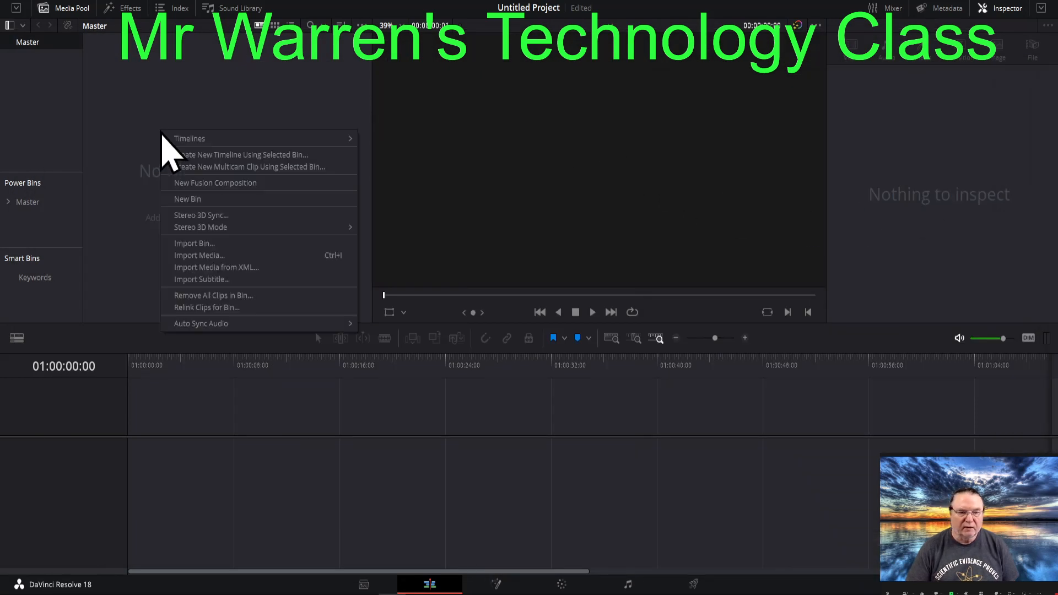
left_click(198, 259)
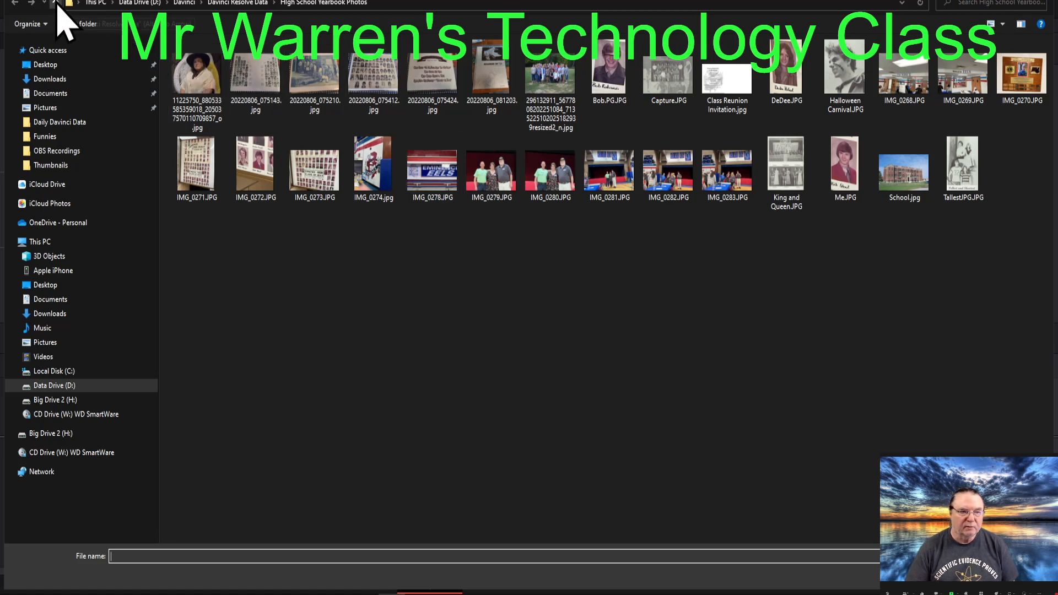
left_click(55, 3)
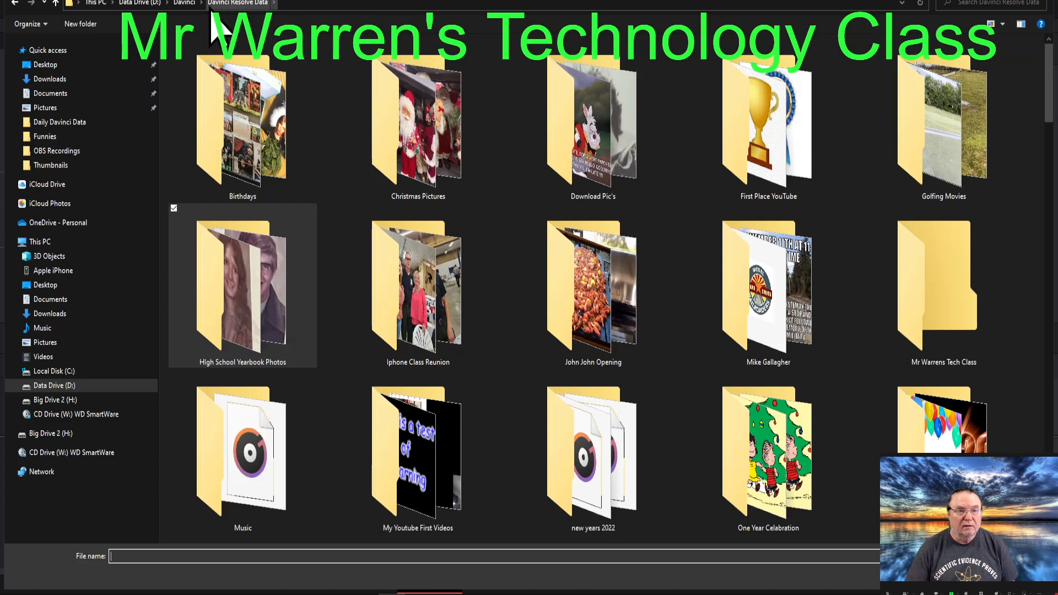
left_click(55, 3)
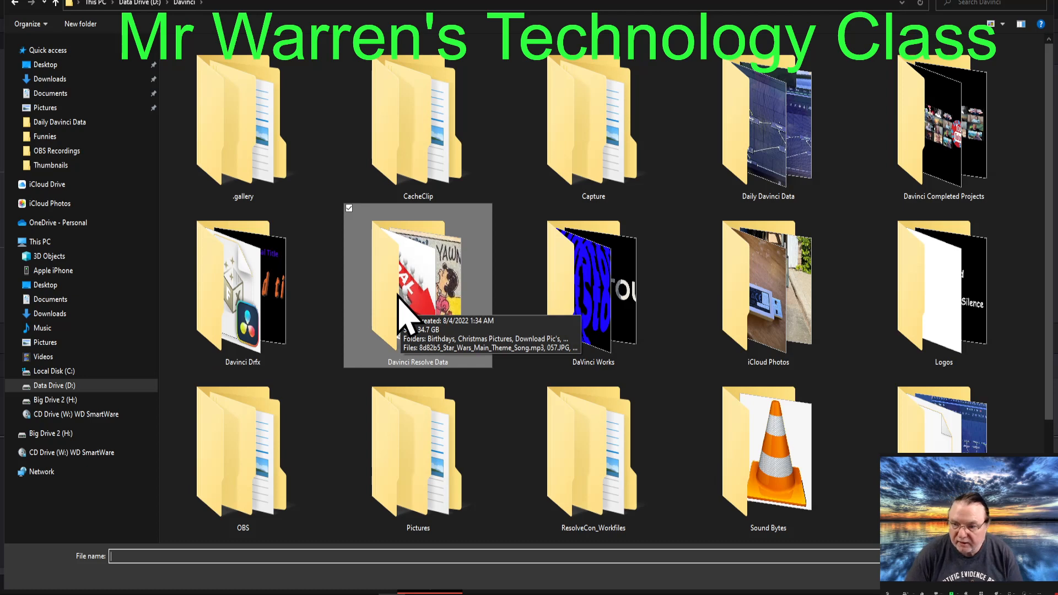
double_click(771, 137)
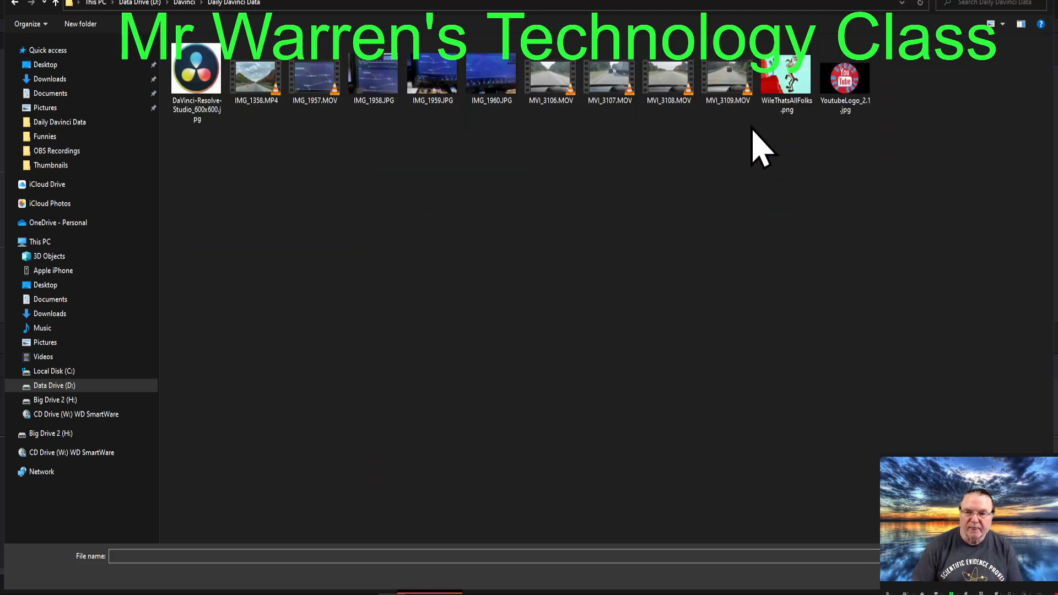
left_click(204, 95)
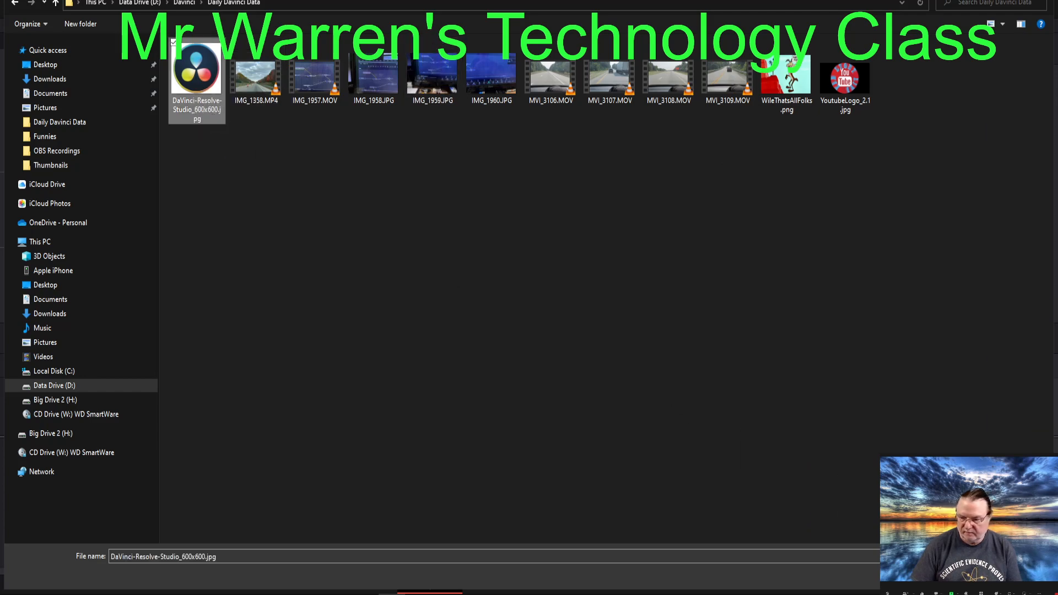
key("Return")
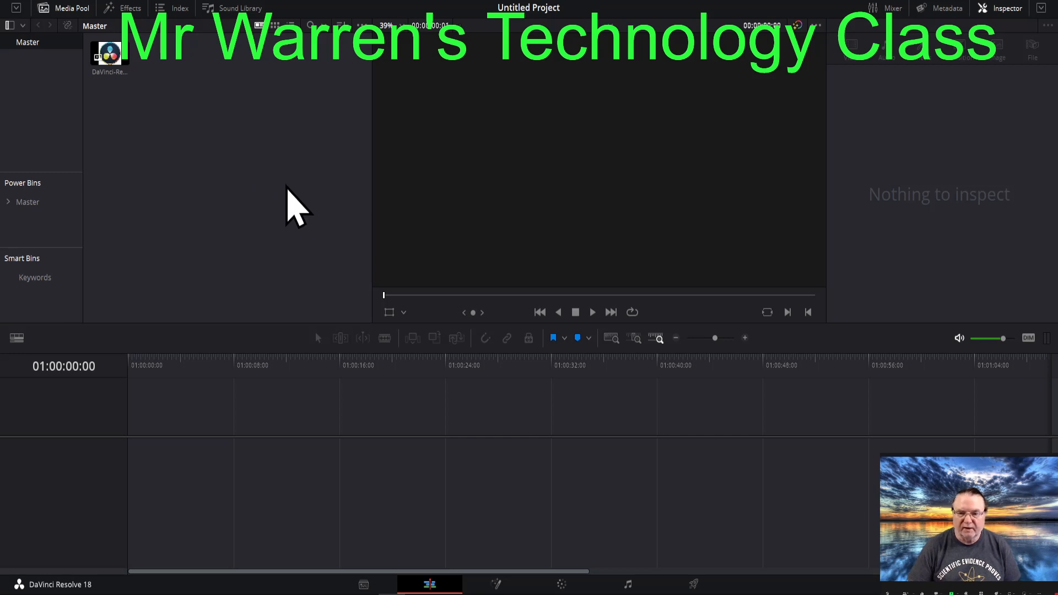
Step: Bring the Daily Davinci Data folder window over the editor, narrow it, and place it beside the media pool
left_click_drag(1057, 99, 533, 56)
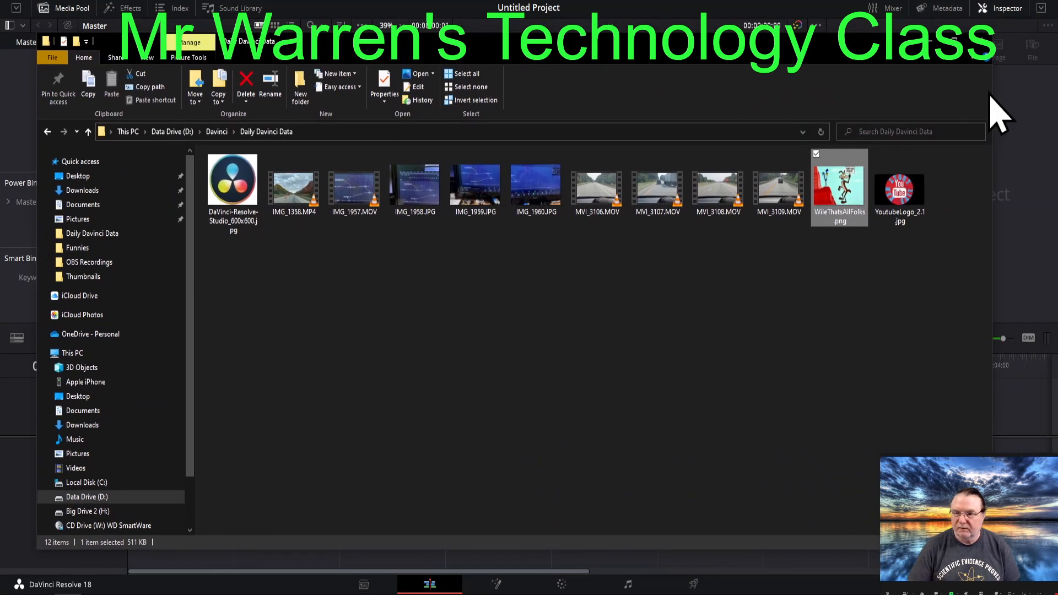
left_click_drag(994, 87, 603, 114)
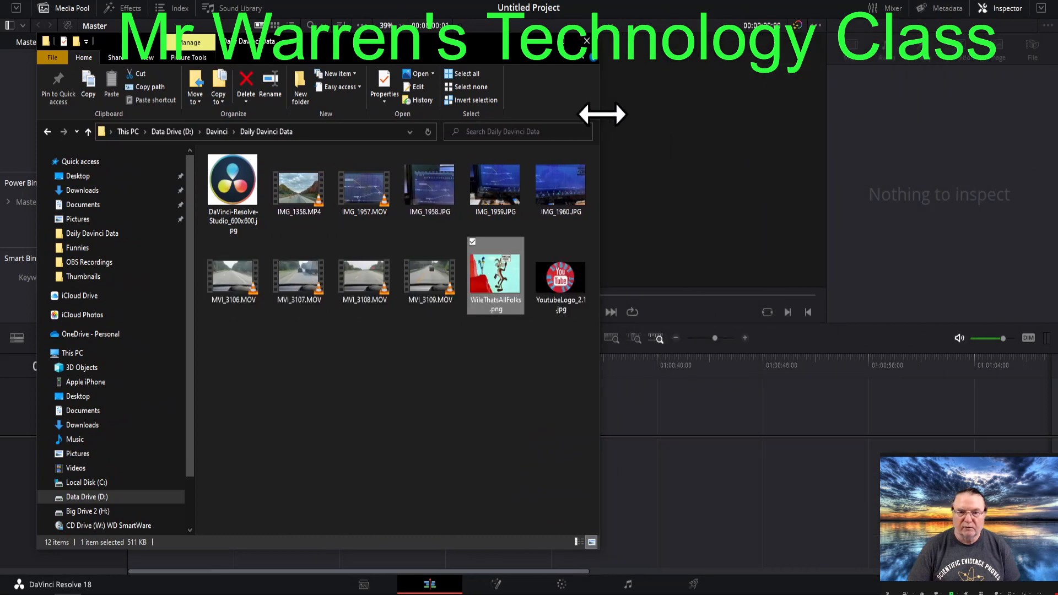
left_click_drag(402, 47, 847, 32)
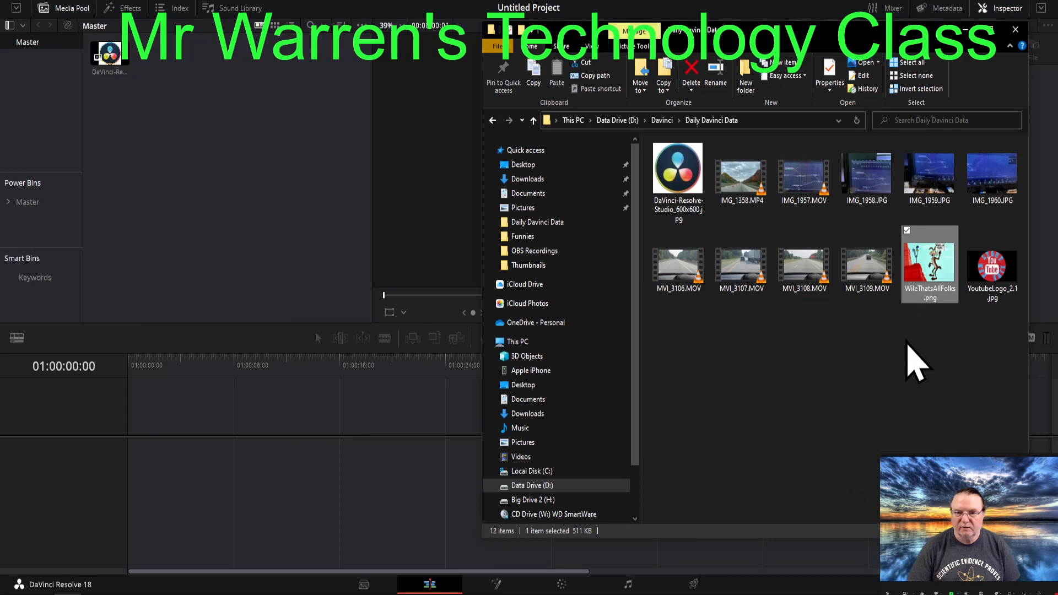
Step: Add WileThatsAllFolks.png from the folder window to the media pool and delete it from the pool
left_click_drag(933, 264, 182, 110)
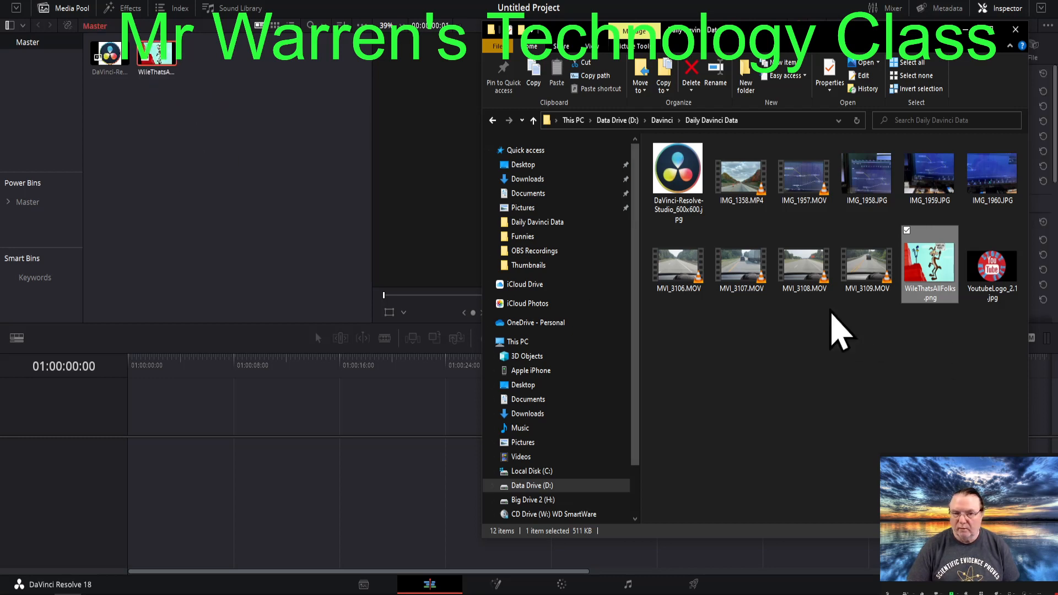
left_click(159, 70)
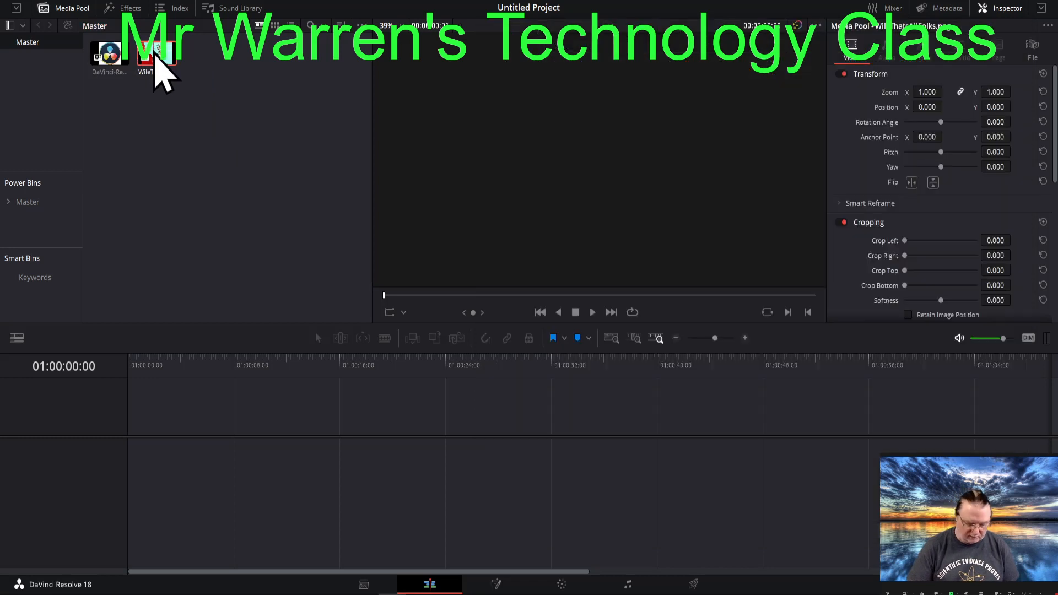
key("Delete")
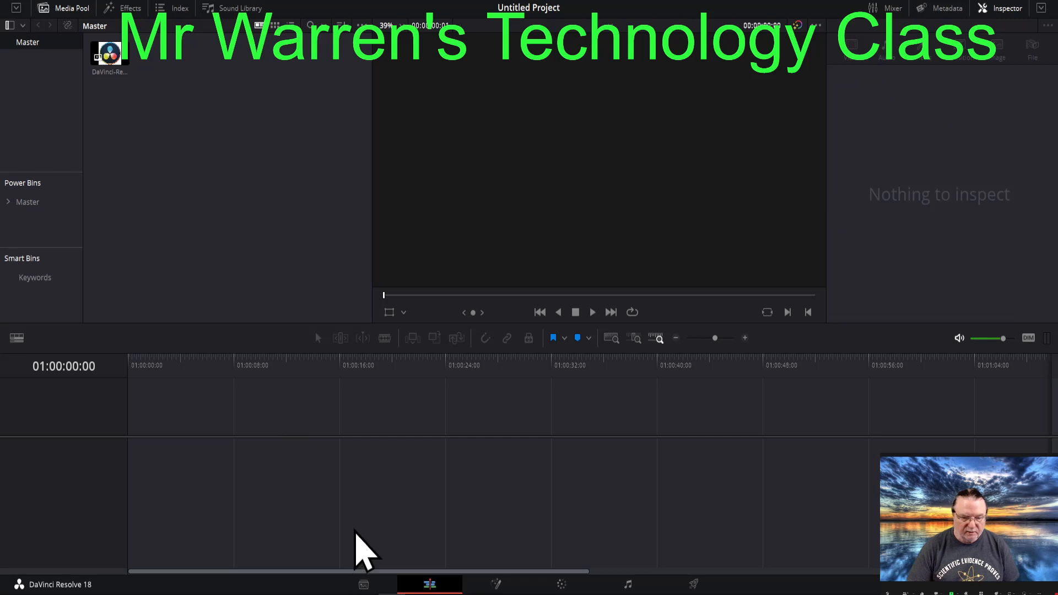
Step: Add WileThatsAllFolks.png, YoutubeLogo_2.1.jpg and the video IMG_1358.MP4 from the folder window to the media pool, and minimize the folder window
key("alt+Tab")
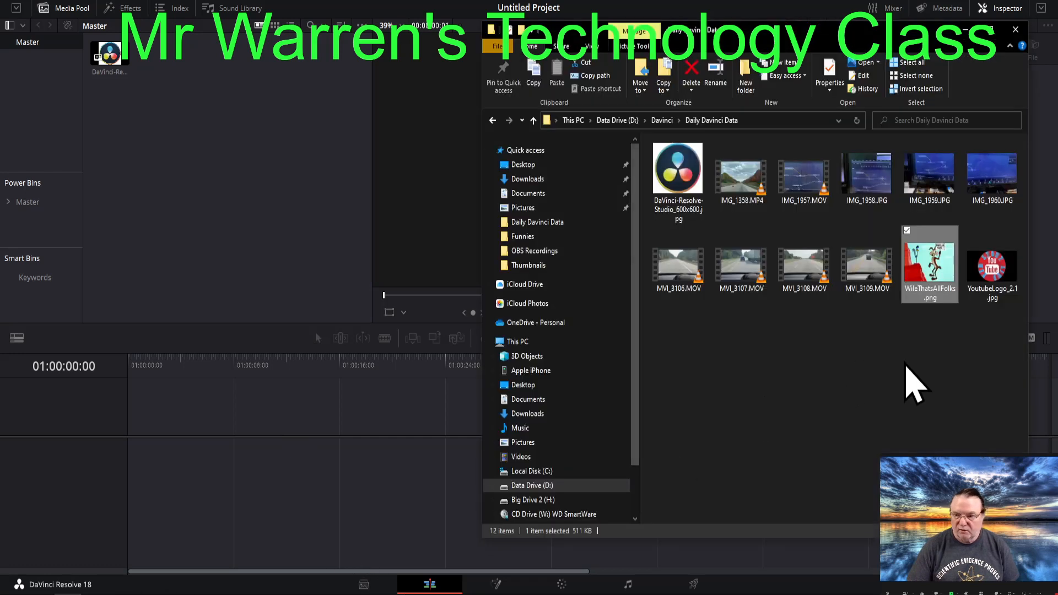
left_click_drag(937, 279, 1020, 279)
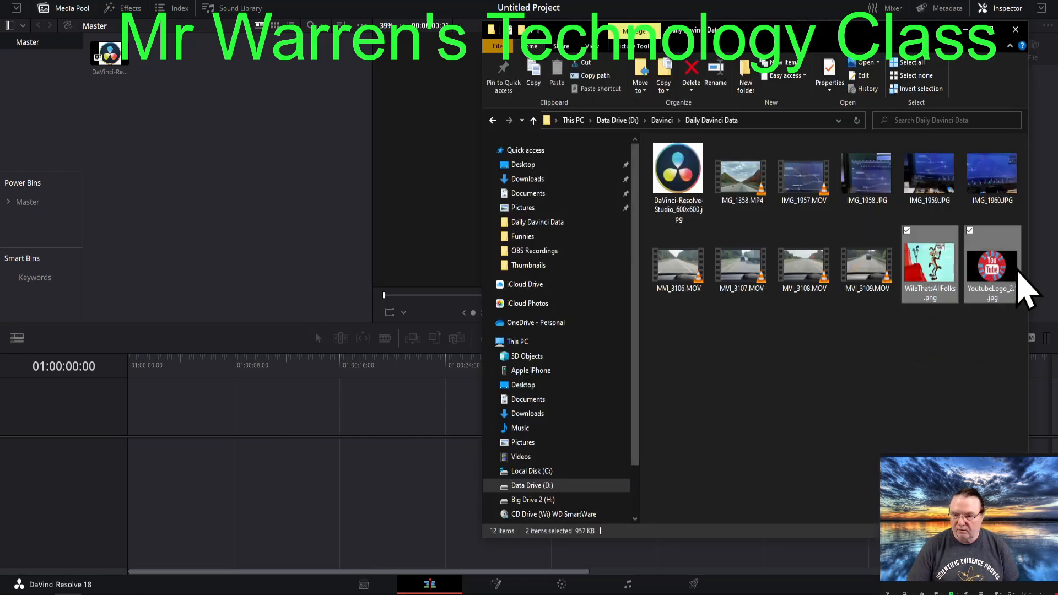
left_click_drag(939, 263, 189, 130)
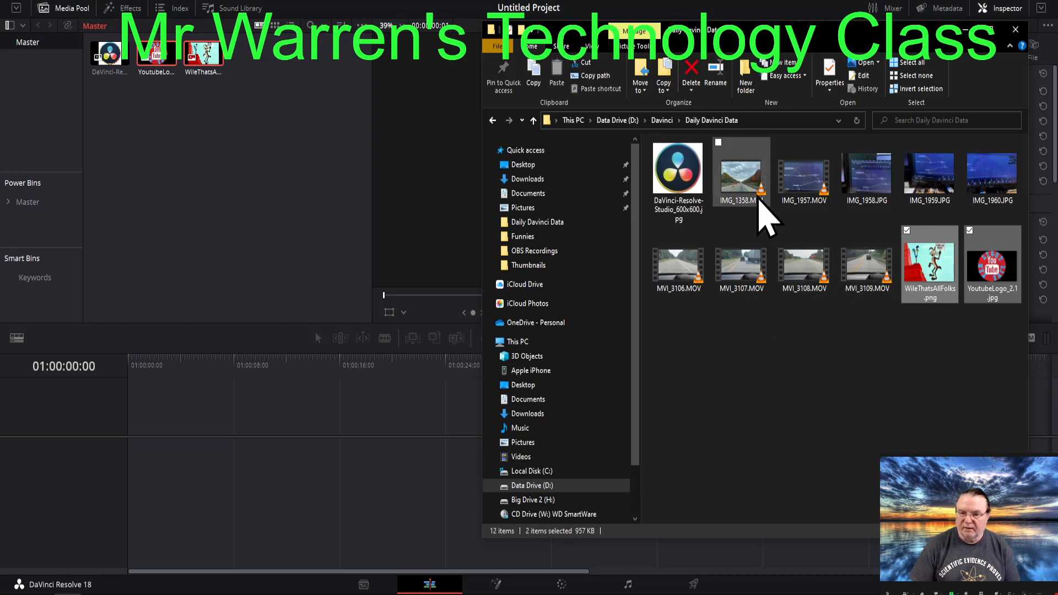
left_click_drag(744, 181, 156, 168)
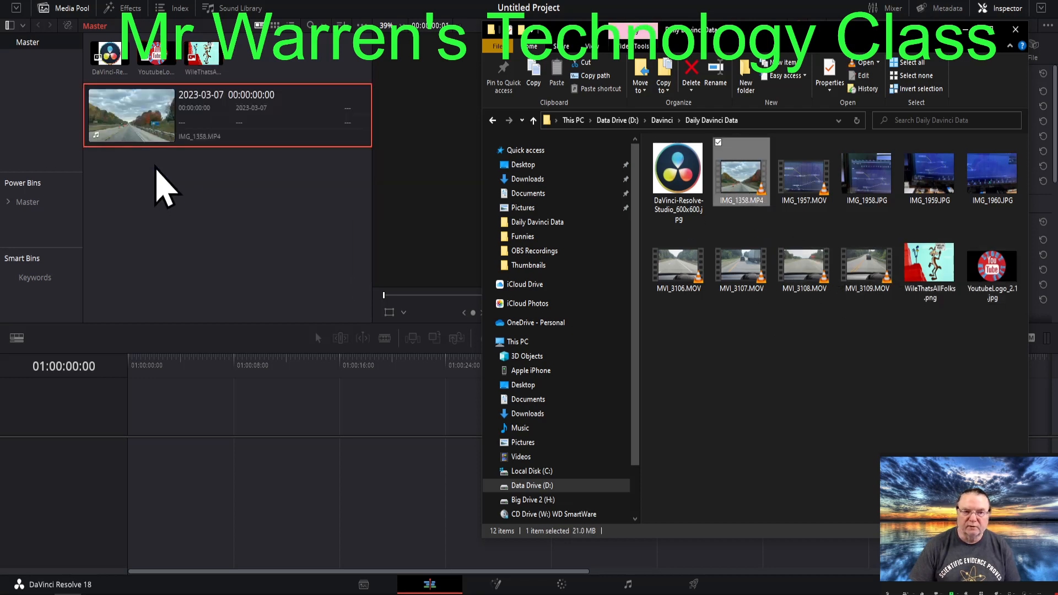
left_click(964, 30)
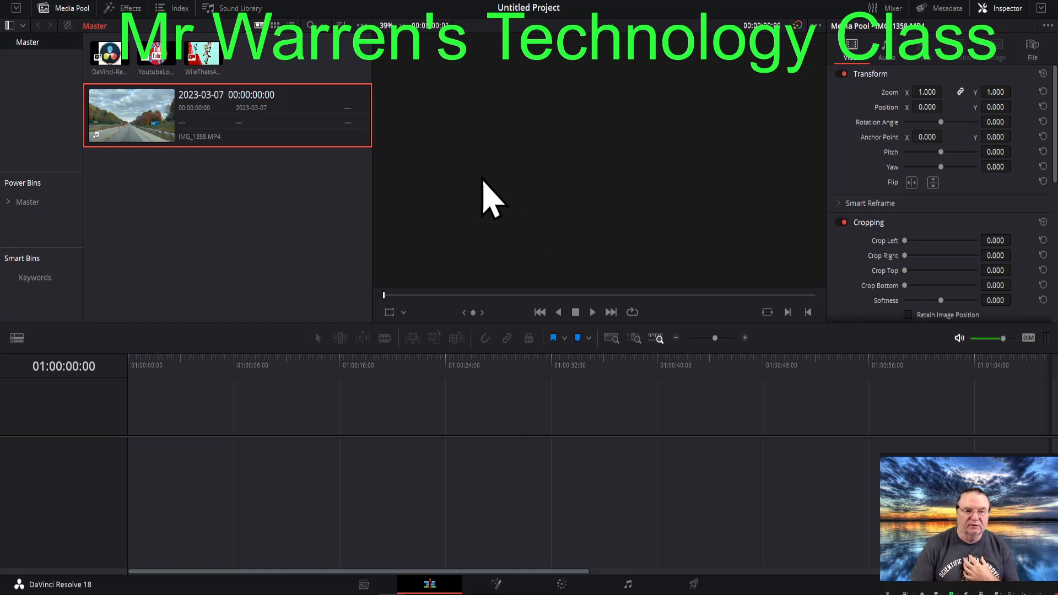
Step: Place the DaVinci Resolve Studio logo image at the start of the empty timeline as its first video clip
left_click_drag(102, 56, 200, 461)
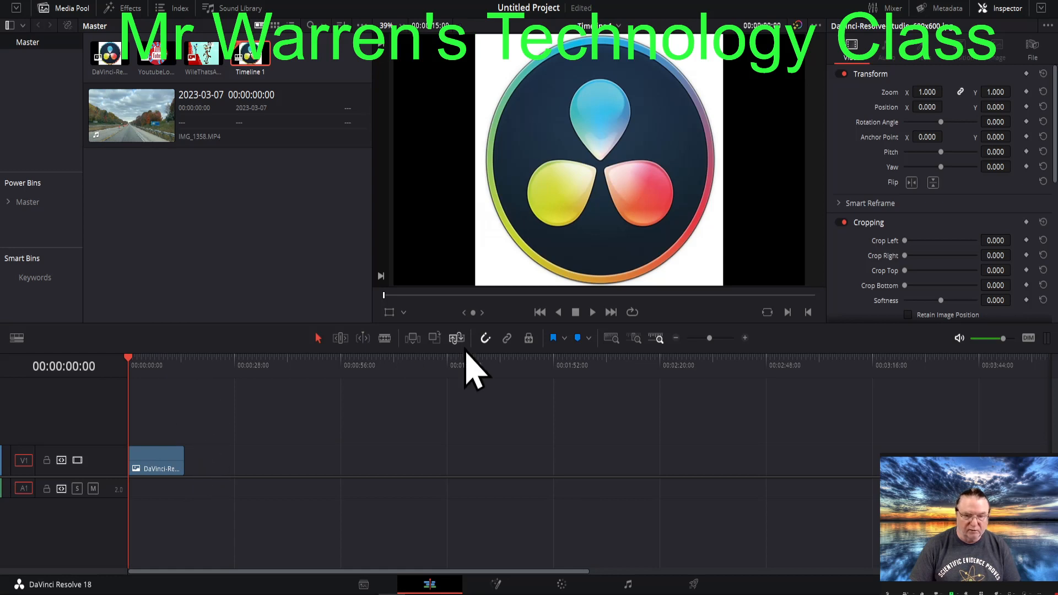
Step: Preview the logo clip, and place IMG_1358.MP4 further along the timeline with its audio shifted 59:15 out of line with its video
left_click(593, 313)
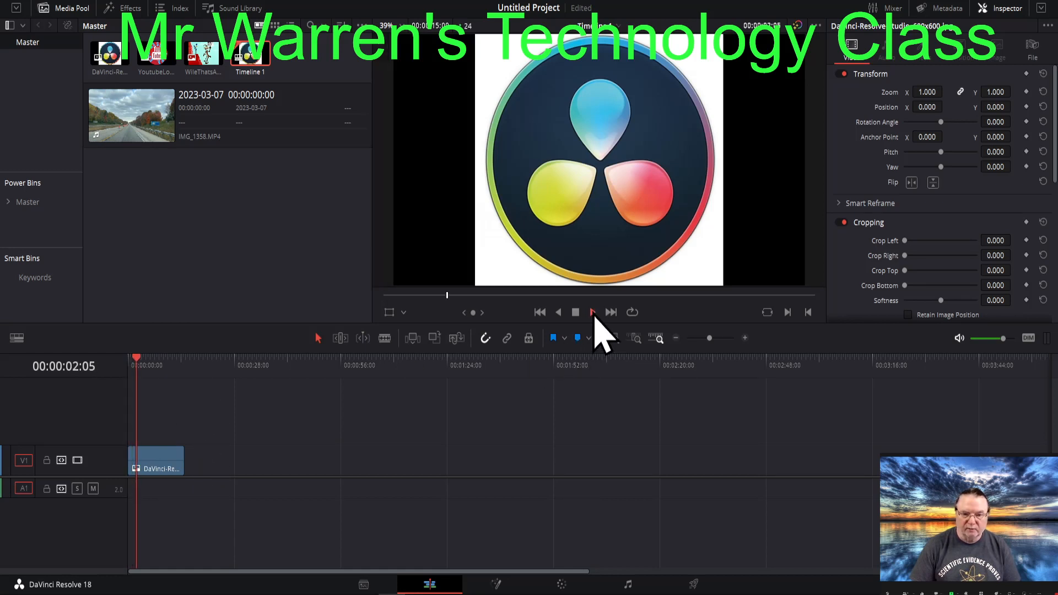
left_click(575, 312)
left_click(199, 141)
left_click_drag(199, 142, 710, 493)
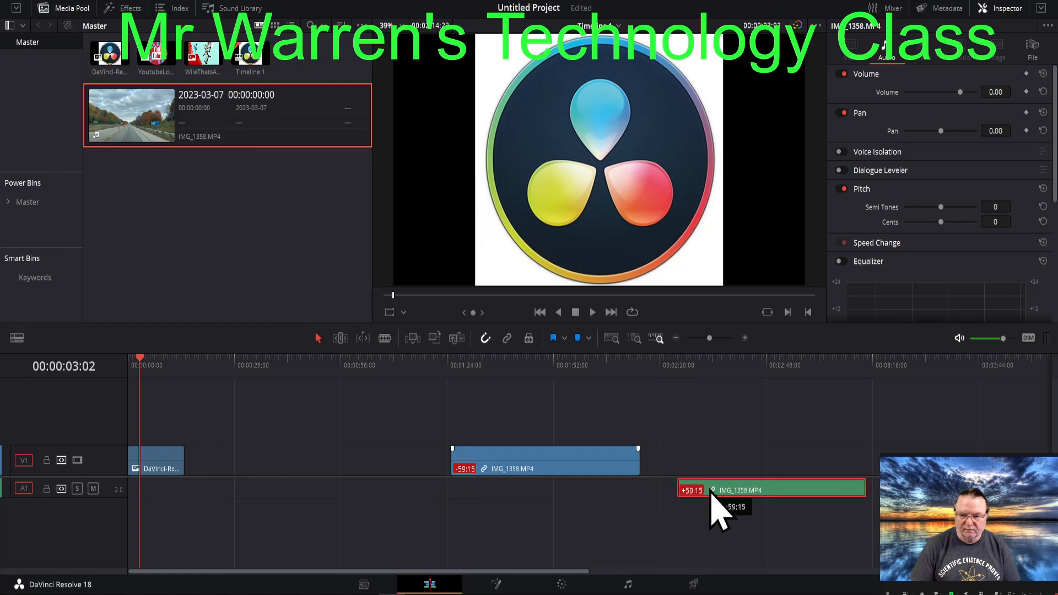
Step: Play the timeline from the start of the IMG_1358.MP4 video, from the logo clip, and from partway into the video
left_click(450, 364)
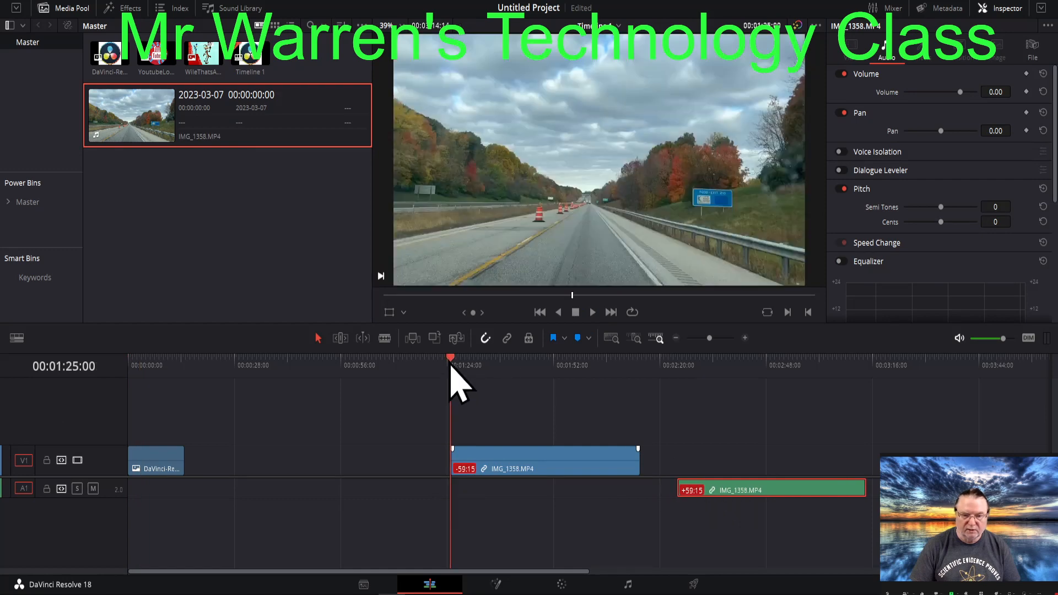
key("space")
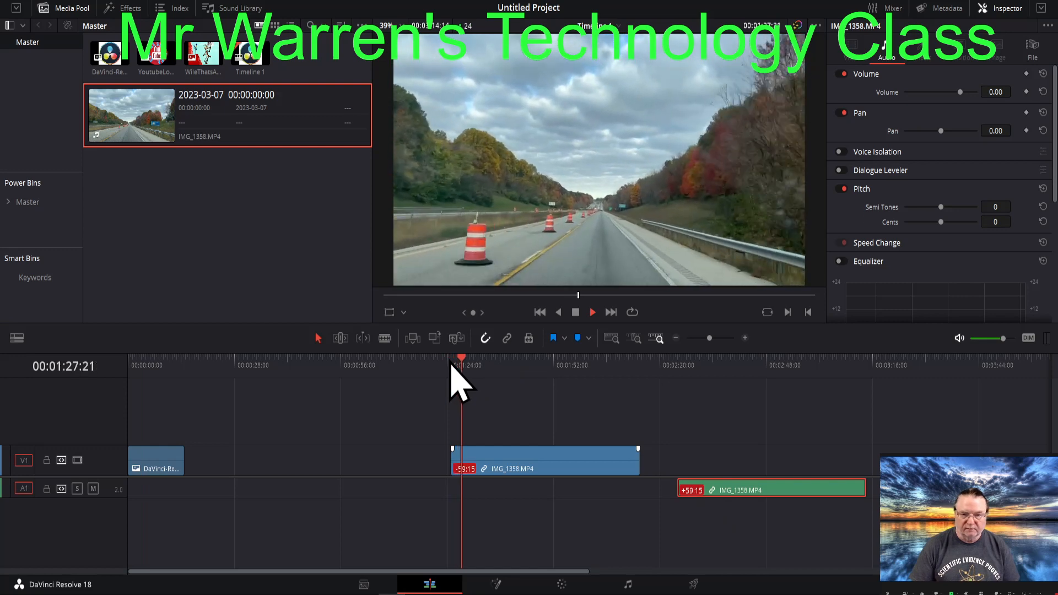
left_click(149, 363)
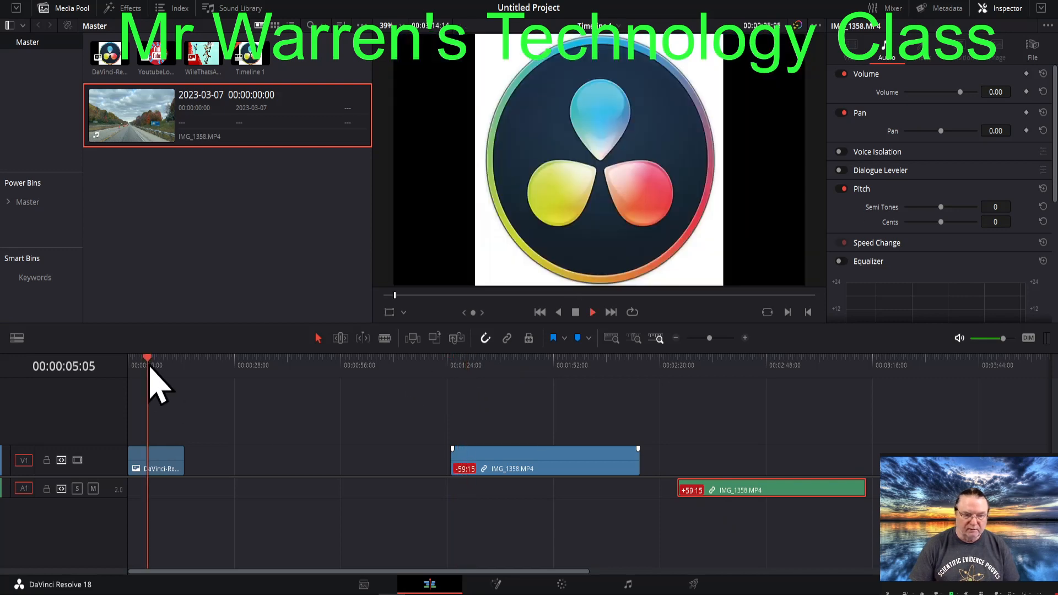
left_click(494, 367)
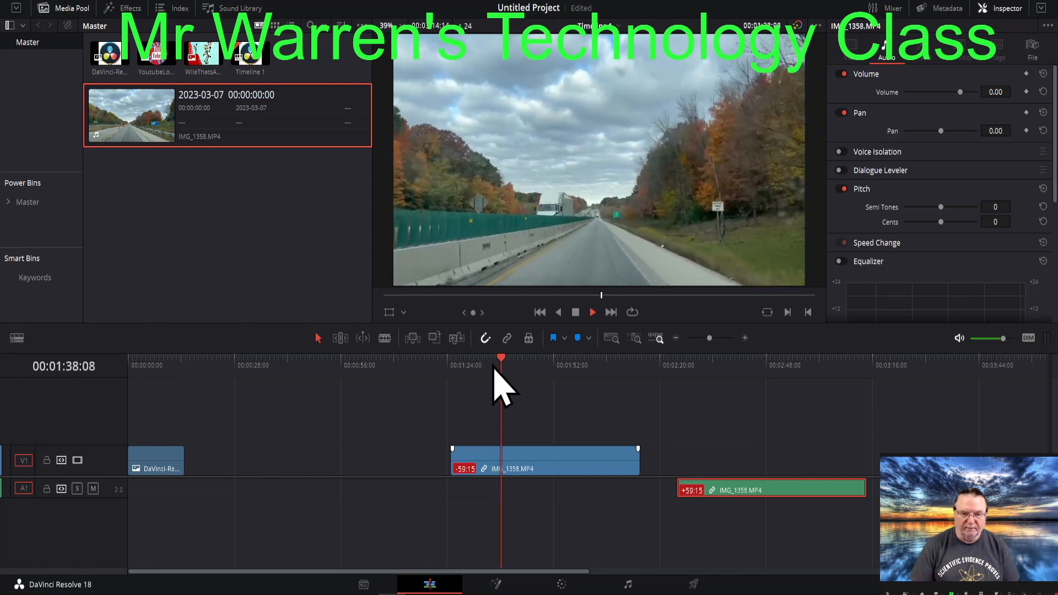
Step: Move the IMG_1358.MP4 video part back in line with its audio, stop playback, and return the playhead to the timeline start
left_click_drag(546, 457, 773, 457)
left_click(576, 312)
left_click_drag(520, 360, 91, 372)
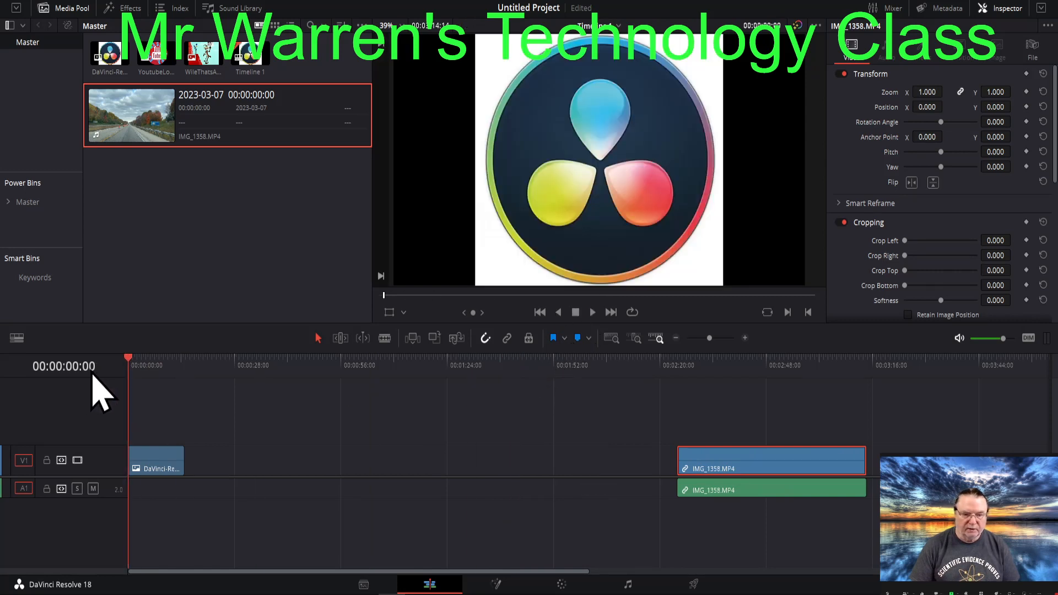
Step: Select the video and audio parts of IMG_1358.MP4 and move them together to about 20 seconds, just beyond the logo clip
key("space")
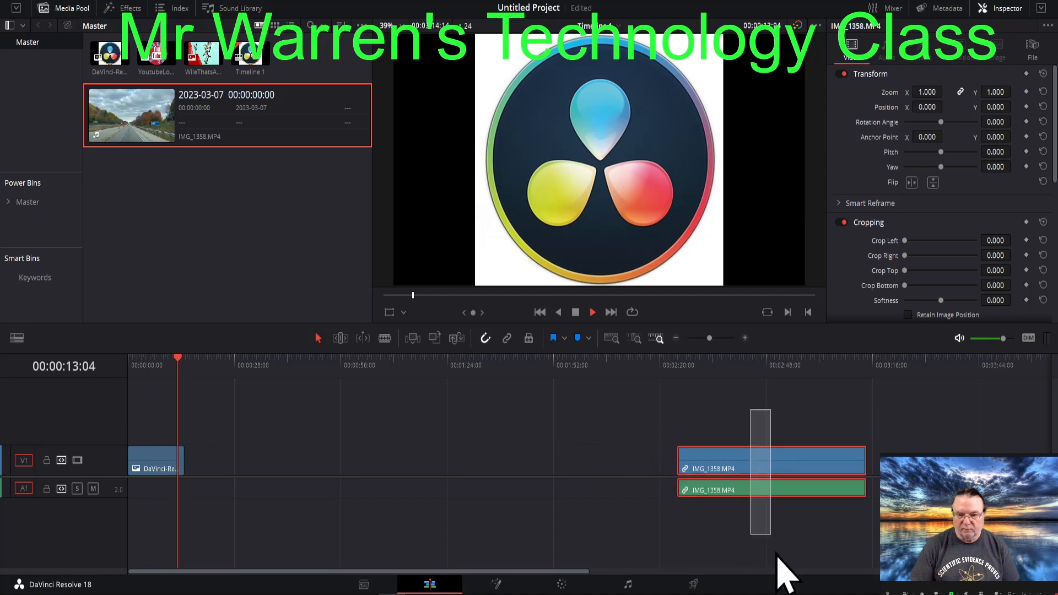
left_click(765, 459)
left_click_drag(765, 459, 290, 454)
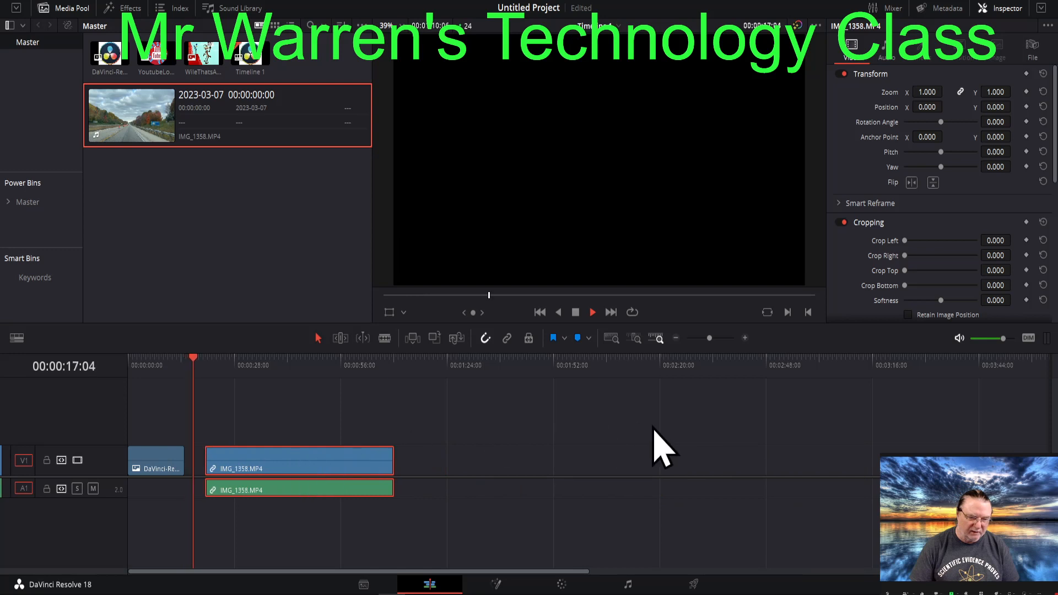
Step: Deselect the clips, play into the beginning of IMG_1358.MP4, stop, and return the playhead to the timeline start
left_click(671, 431)
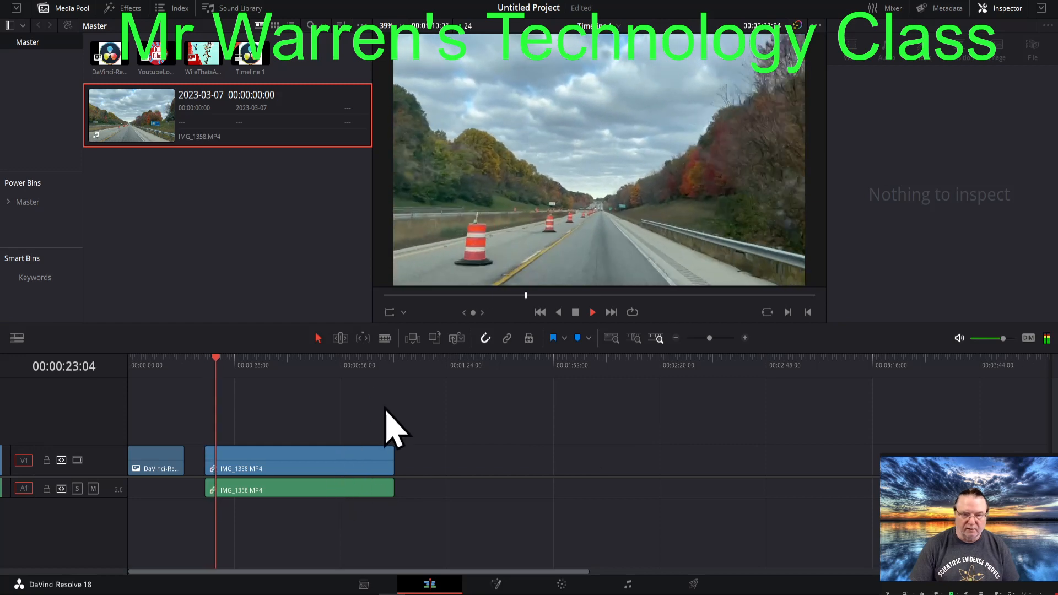
left_click(575, 312)
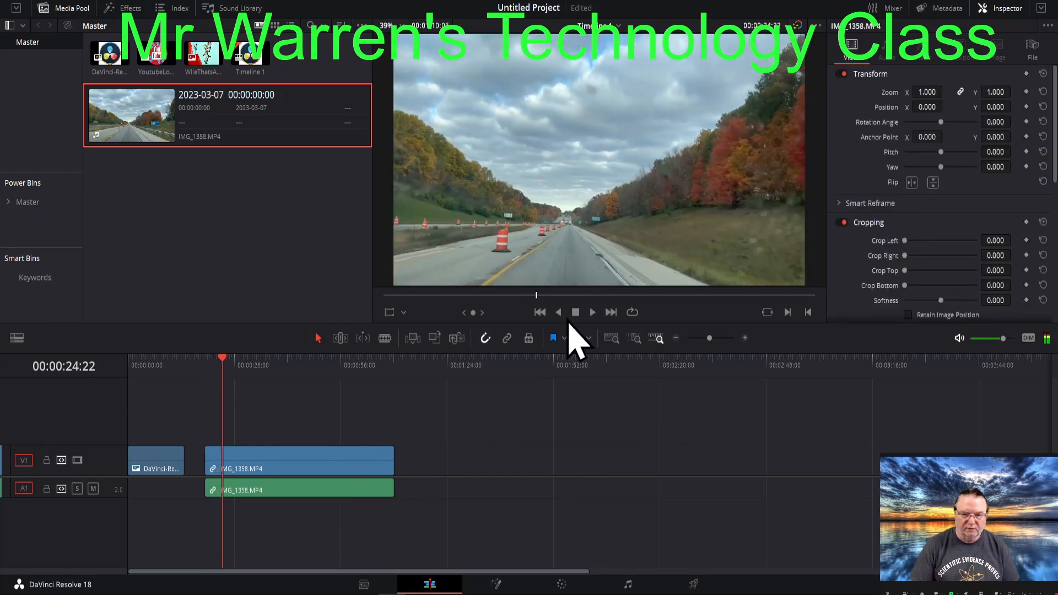
left_click_drag(225, 361, 128, 361)
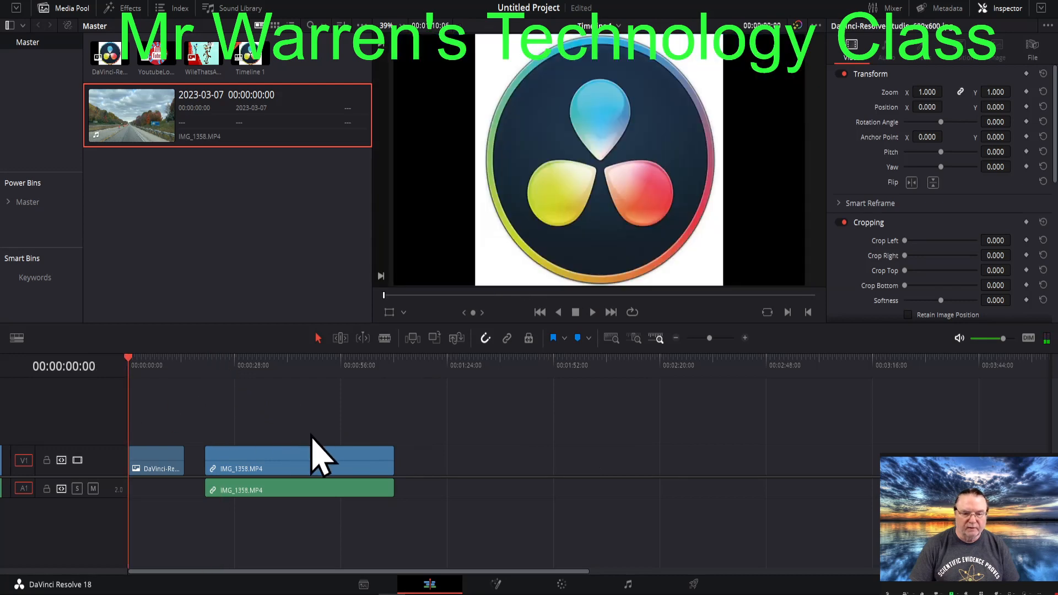
Step: Delete only the video part of IMG_1358.MP4, undo the deletion, and select only its audio part
left_click(324, 470)
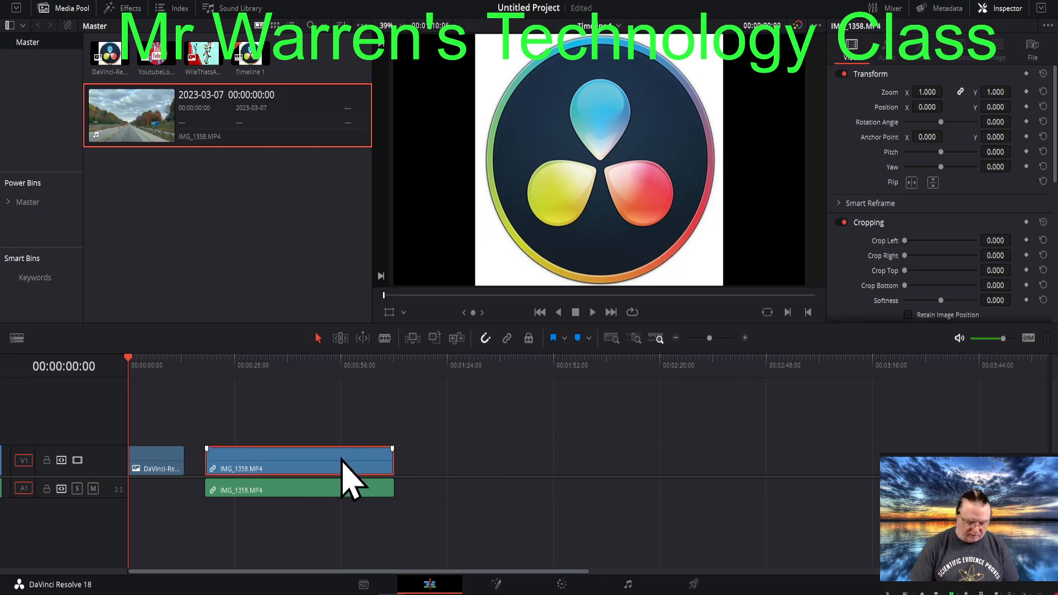
key("Delete")
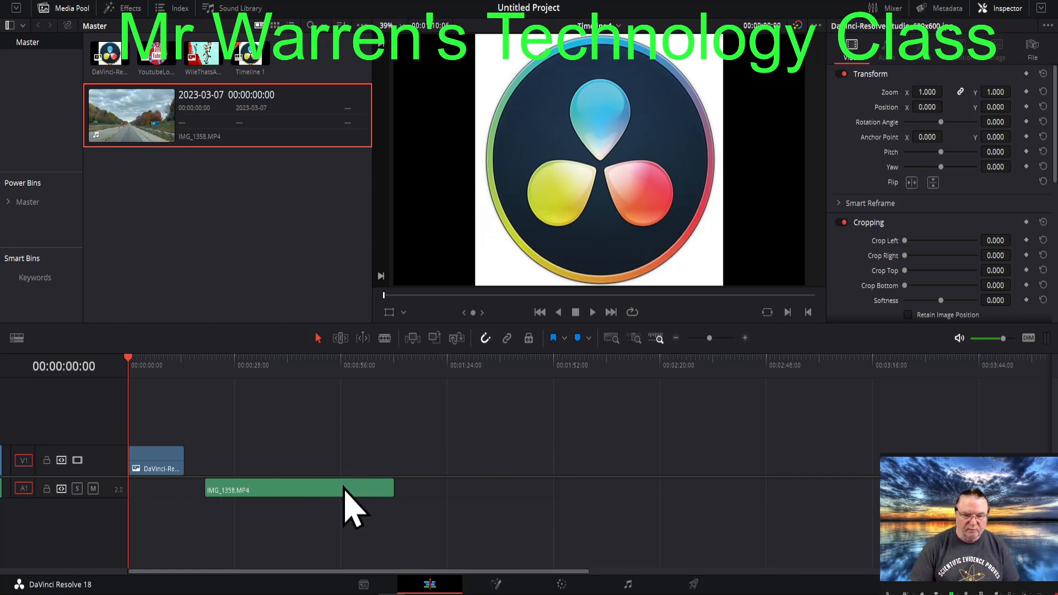
key("ctrl+z")
left_click(358, 488)
mouse_move(349, 490)
left_mouse_down()
mouse_move(536, 491)
mouse_move(346, 490)
left_mouse_up()
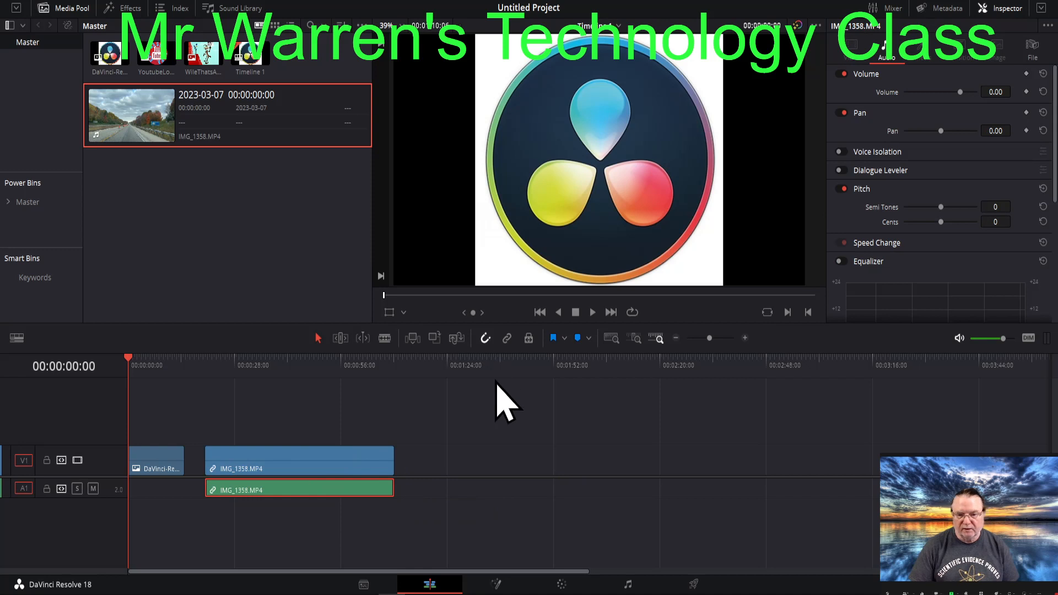
Step: Turn on linked selection and move the IMG_1358.MP4 video and audio together about 12 seconds later on the timeline
left_click(507, 338)
left_click_drag(315, 457, 358, 459)
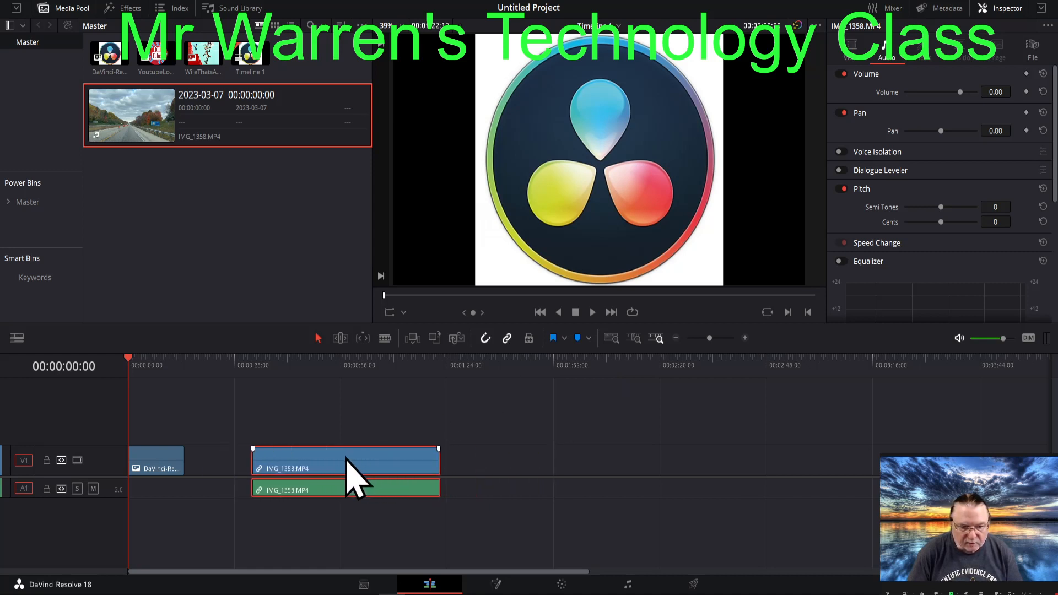
Step: Delete the linked IMG_1358.MP4 video and audio from the timeline
left_click(558, 458)
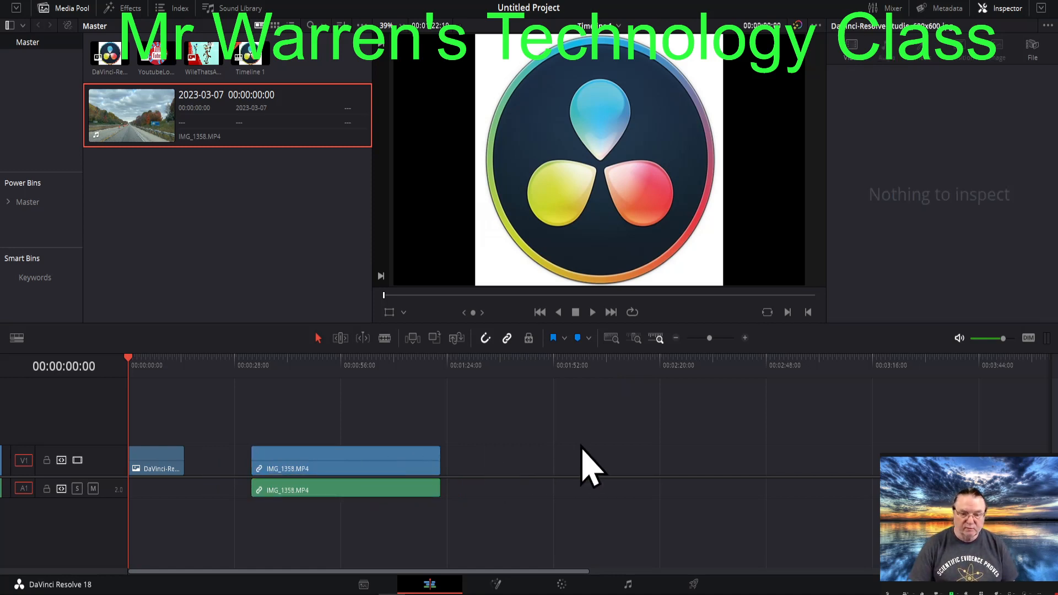
left_click(367, 465)
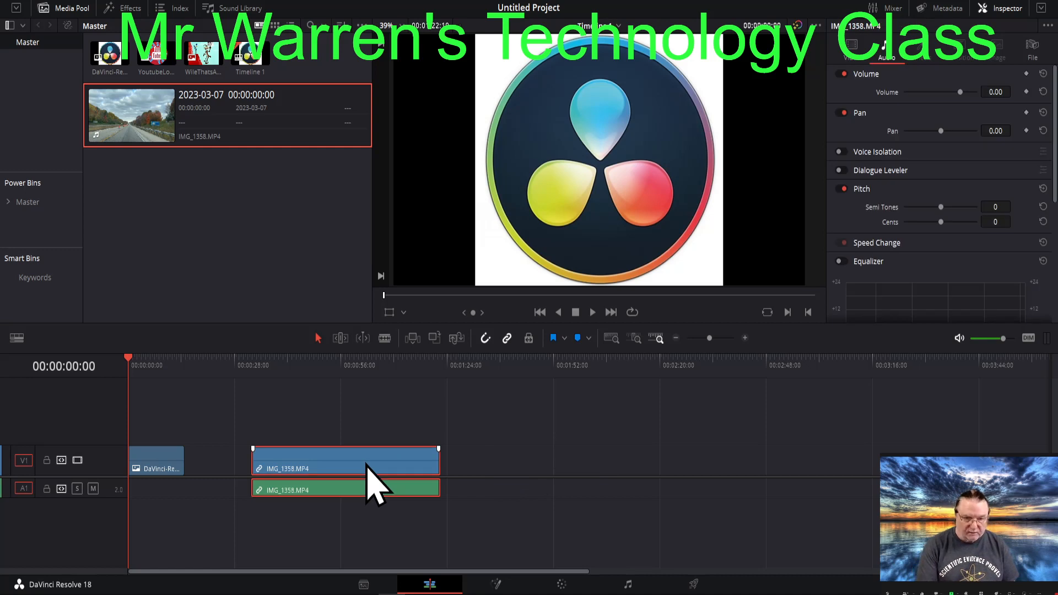
key("Delete")
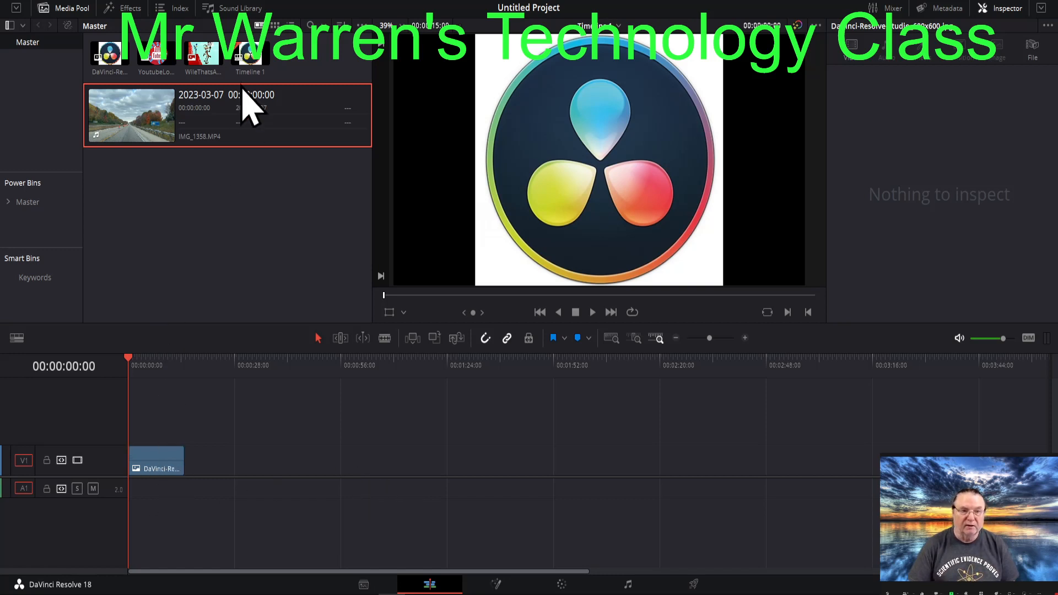
Step: Place WileThatsAllFolks.png and YoutubeLogo_2.1.jpg directly after the logo clip on track V1, and scrub through the images
left_click_drag(203, 55, 224, 467)
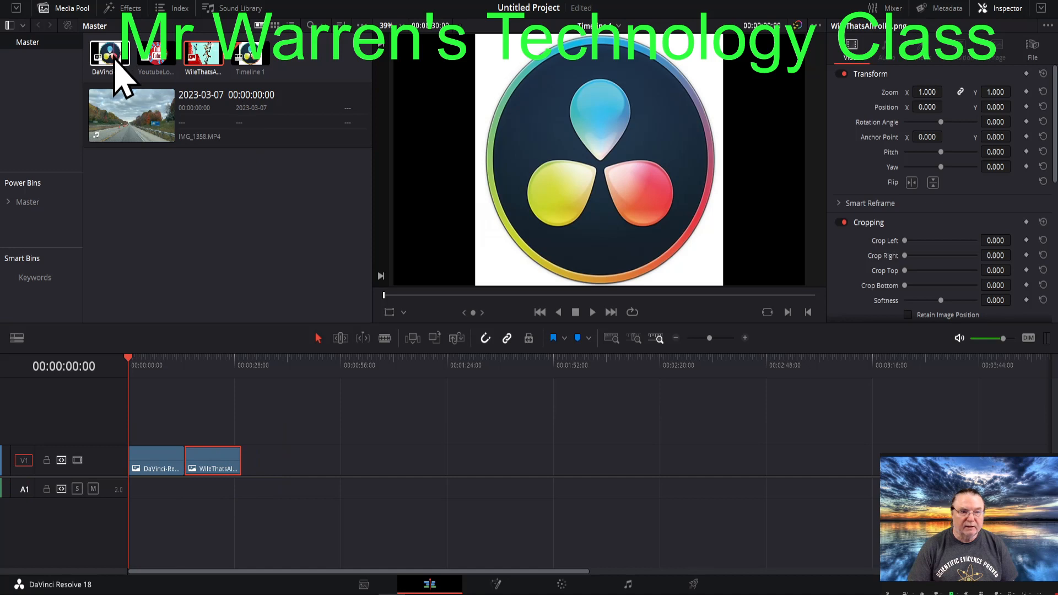
left_click_drag(156, 62, 288, 478)
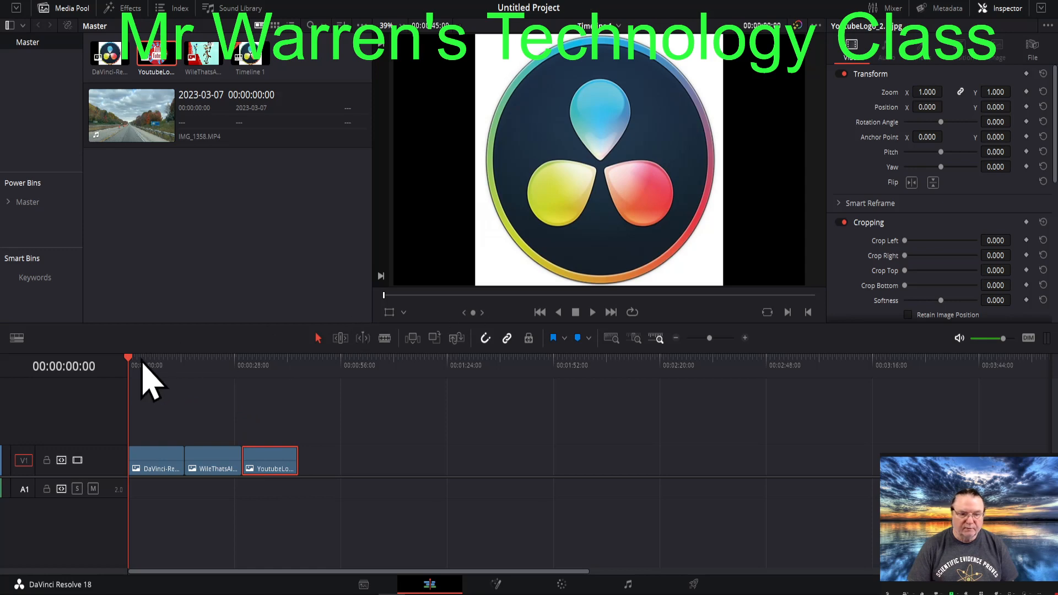
left_click_drag(133, 364, 229, 374)
key("Home")
Step: Swap the last two images so YoutubeLogo_2.1.jpg comes second and WileThatsAllFolks.png last, and check the order by scrubbing
left_click_drag(200, 465, 349, 469)
left_click_drag(274, 466, 227, 468)
left_click_drag(363, 468, 283, 468)
left_click(271, 359)
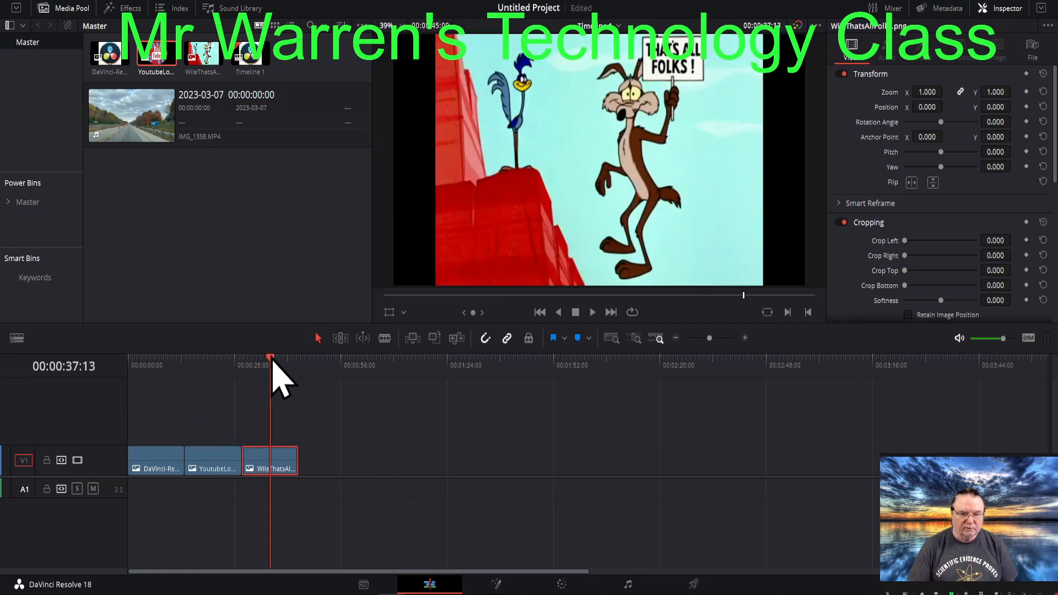
left_click_drag(272, 361, 129, 360)
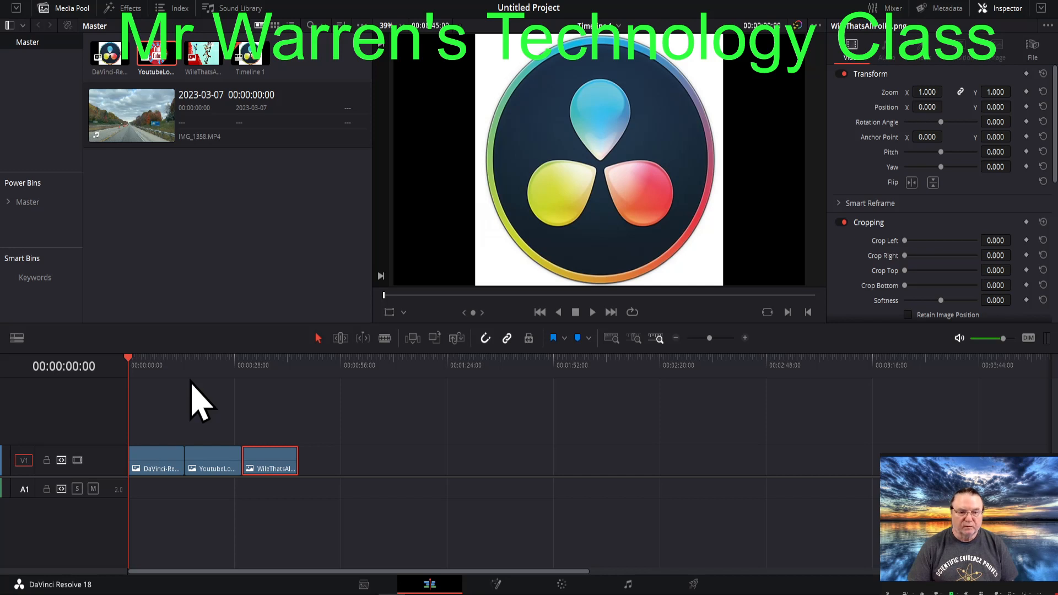
Step: Move the YoutubeLogo and WileThatsAllFolks clips together to about 00:01:05 on track V1, and select the DaVinci Resolve logo clip
left_click(162, 462)
left_click_drag(212, 405, 490, 472)
left_click(135, 463)
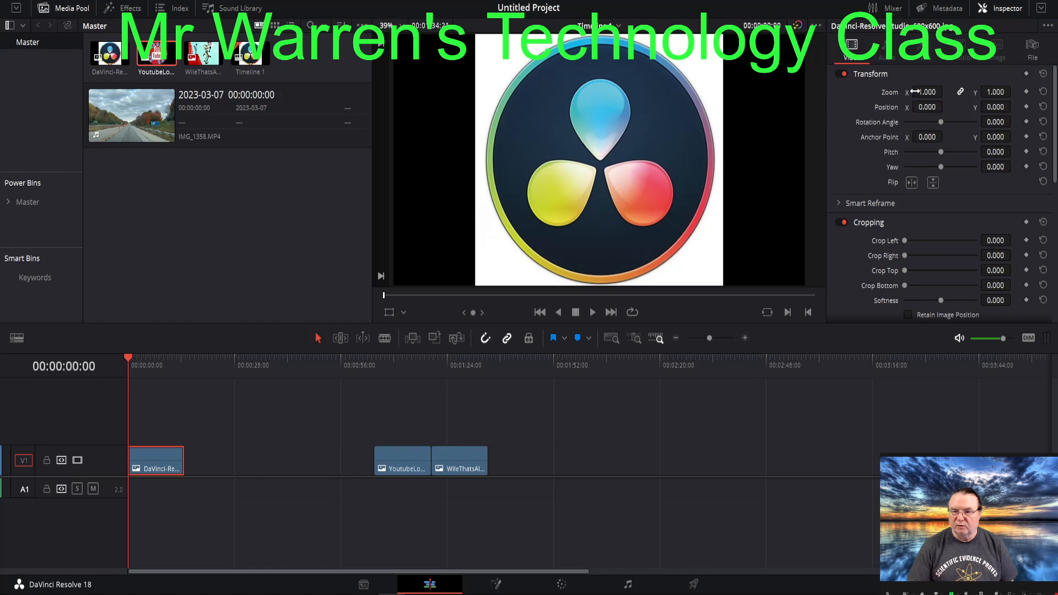
Step: Hide the Inspector and the media pool, and show the Inspector again
left_click(1006, 9)
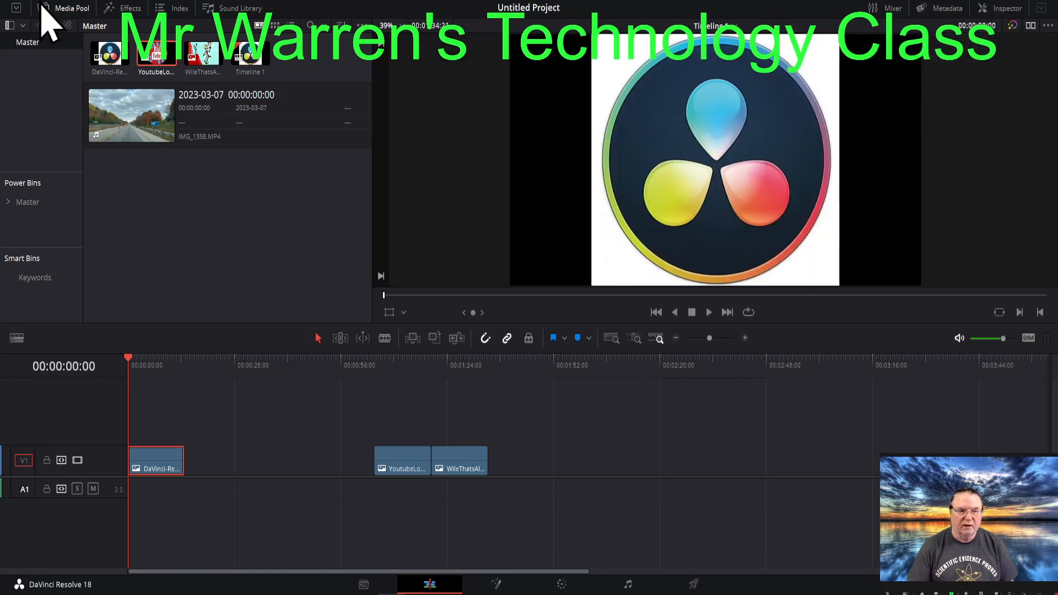
left_click(68, 9)
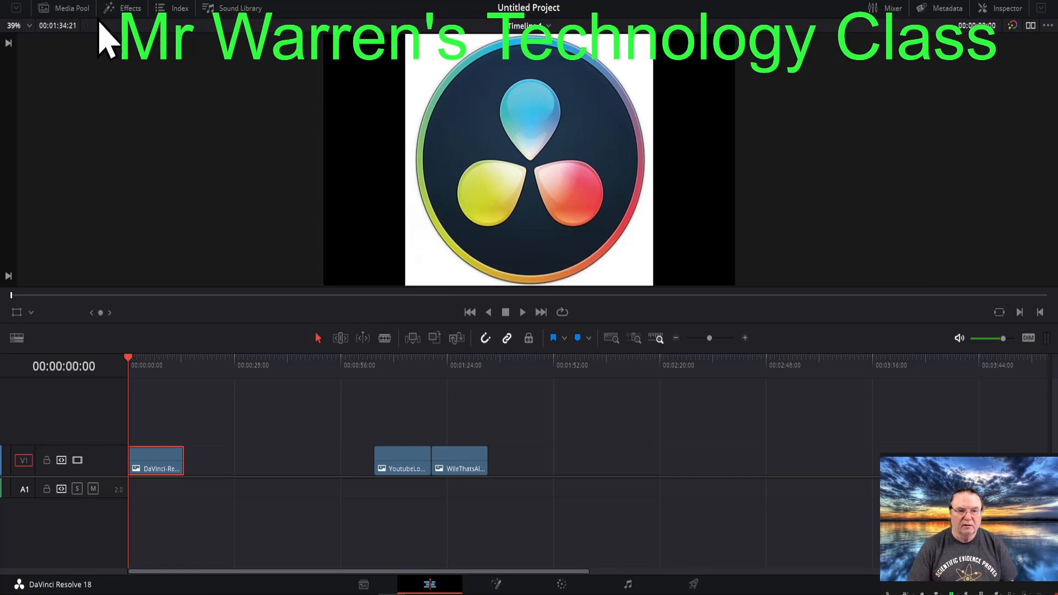
left_click(1006, 9)
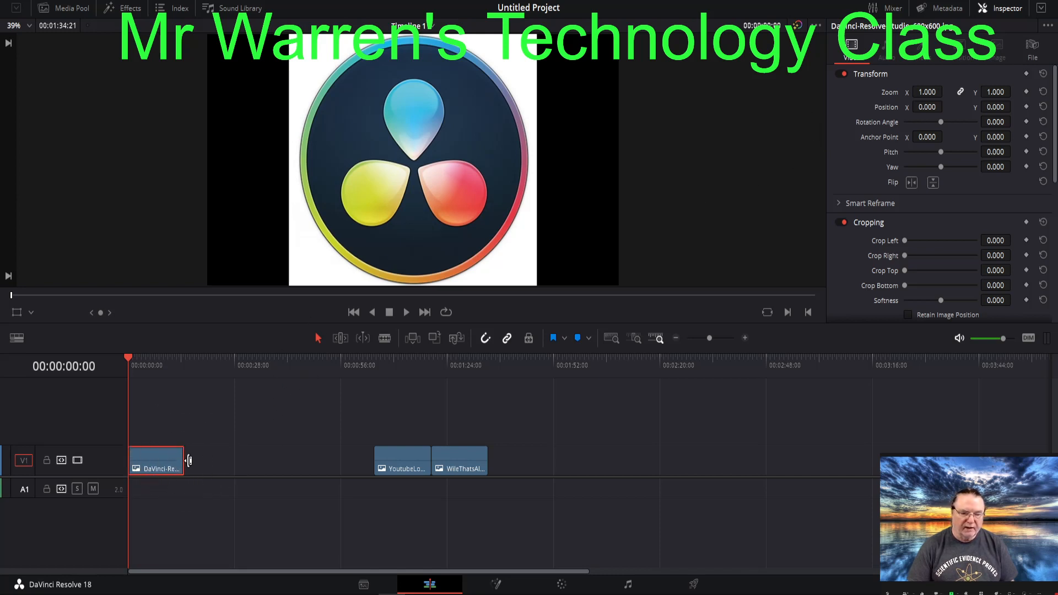
Step: Try shrinking the logo clip to a zoom of 0.000, and reset its zoom to 1.000
left_click_drag(927, 92, 887, 92)
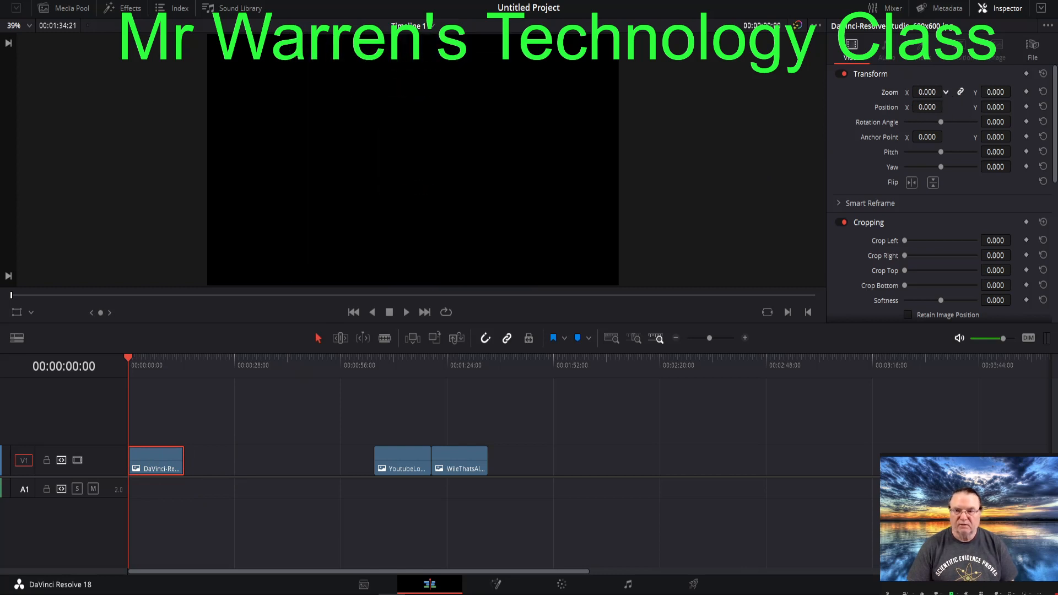
left_click_drag(887, 92, 887, 95)
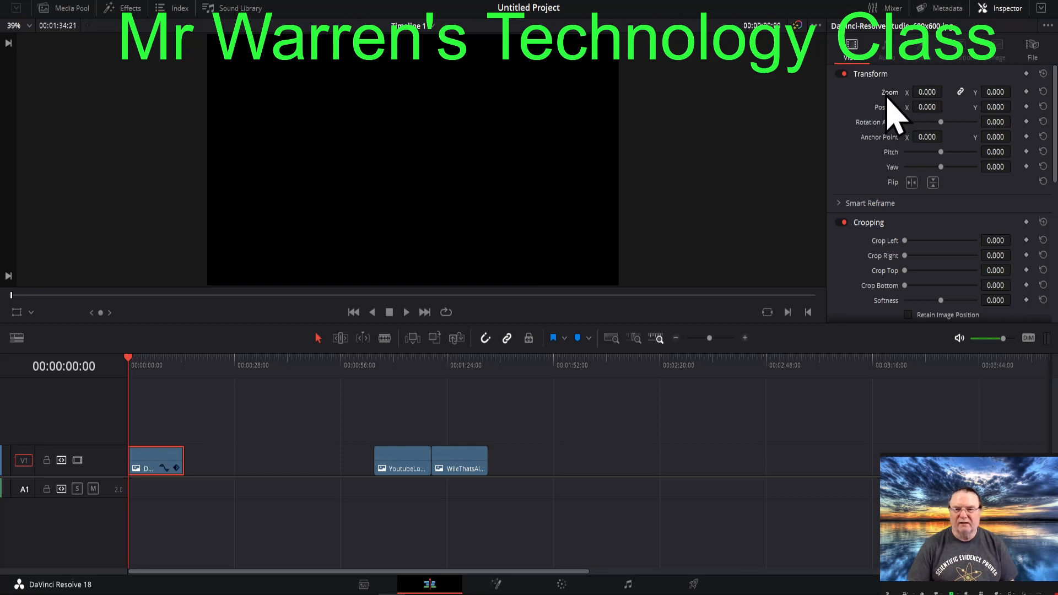
double_click(888, 92)
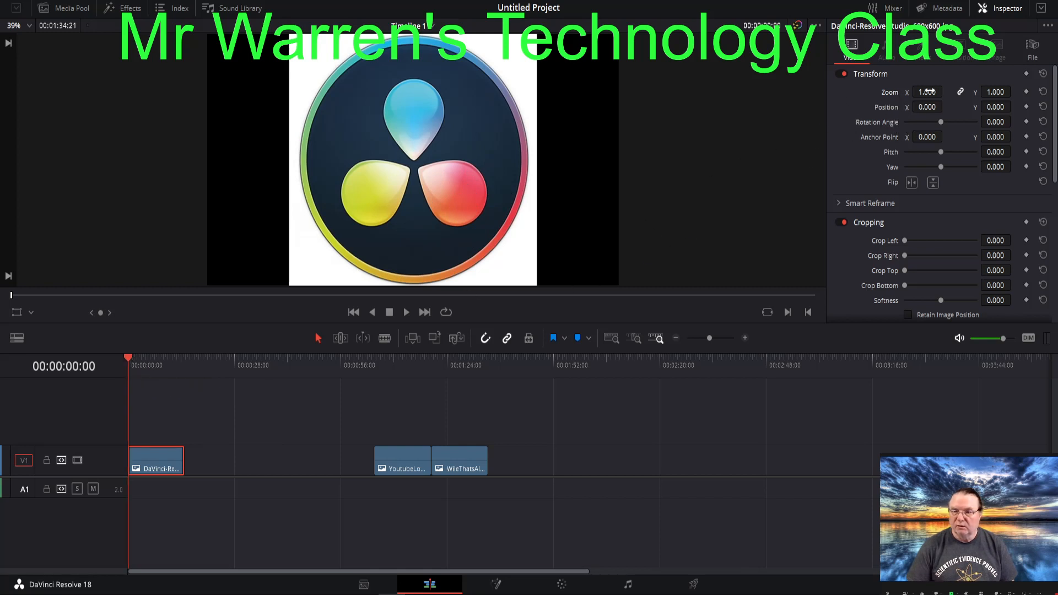
Step: Set the logo clip's zoom to 0.000 with a zoom keyframe at the start of the timeline
left_click_drag(945, 92, 895, 92)
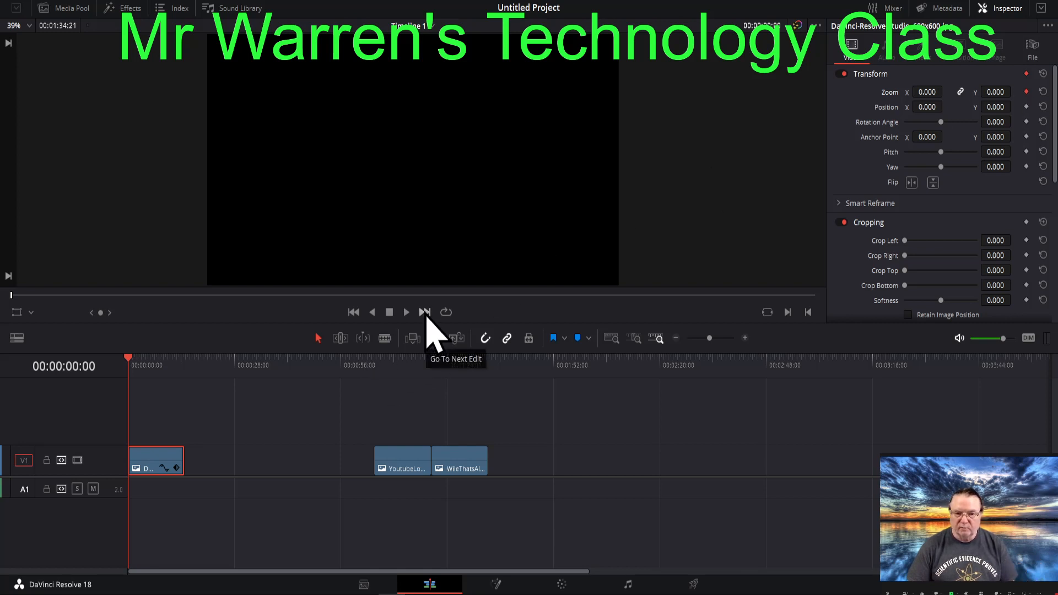
mouse_move(128, 362)
left_mouse_down()
mouse_move(183, 362)
mouse_move(126, 361)
left_mouse_up()
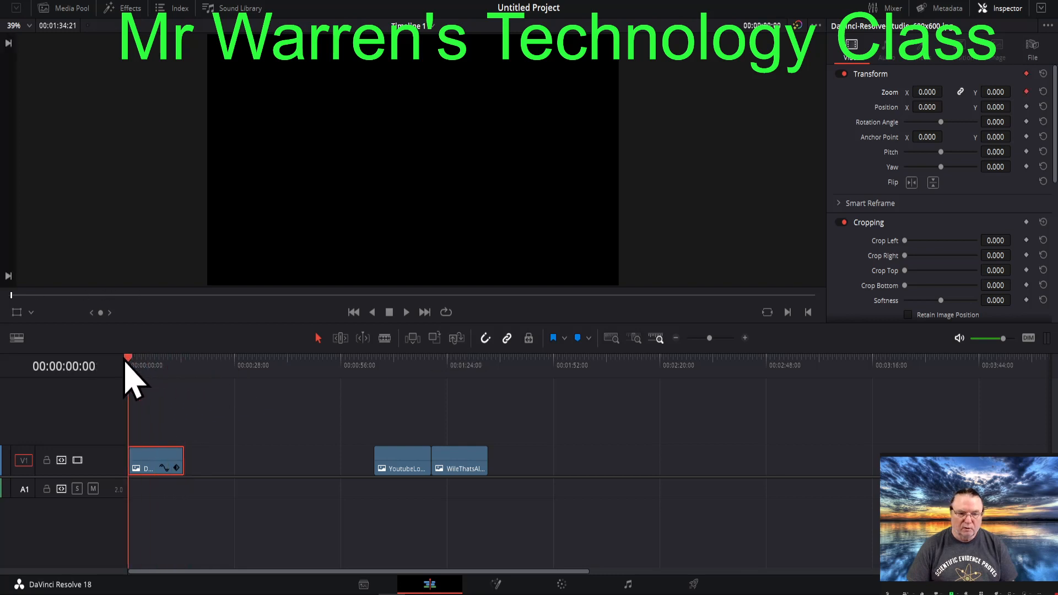
Step: Add a zoom keyframe of 1.000 to the logo clip at 00:00:11:18
left_click(425, 311)
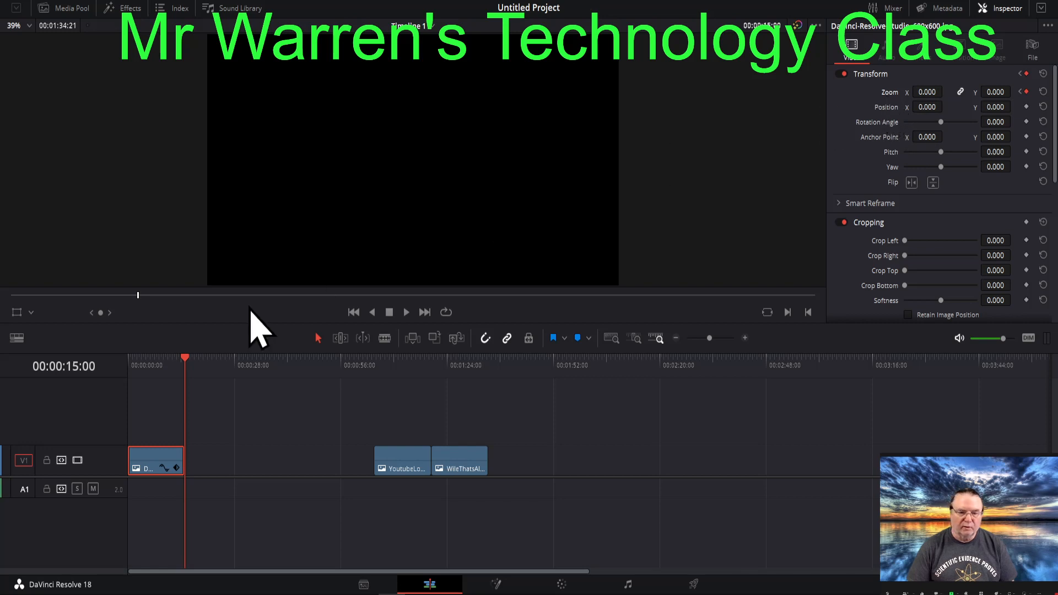
left_click(175, 365)
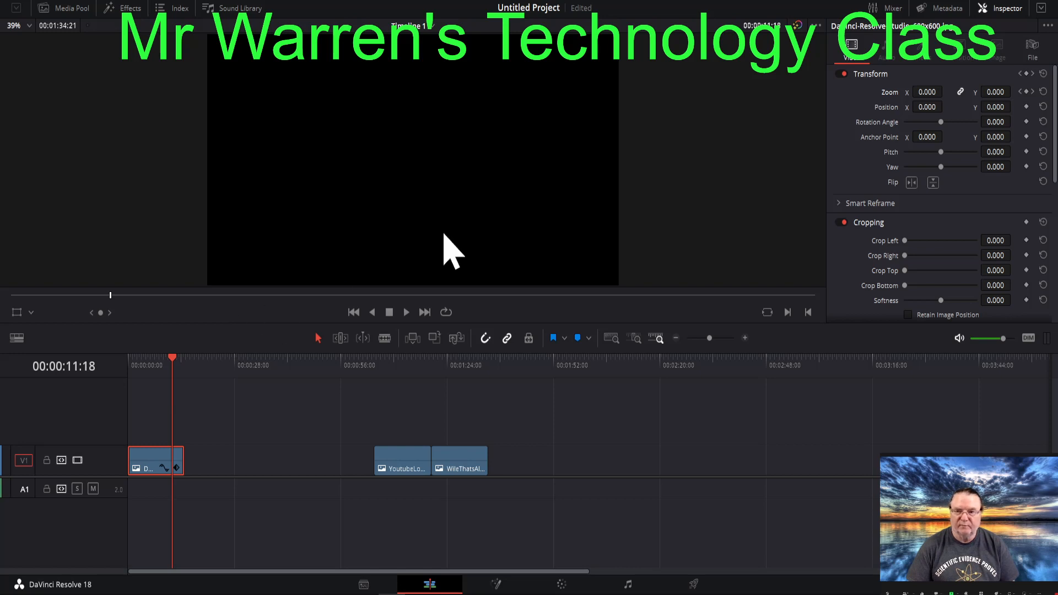
double_click(892, 94)
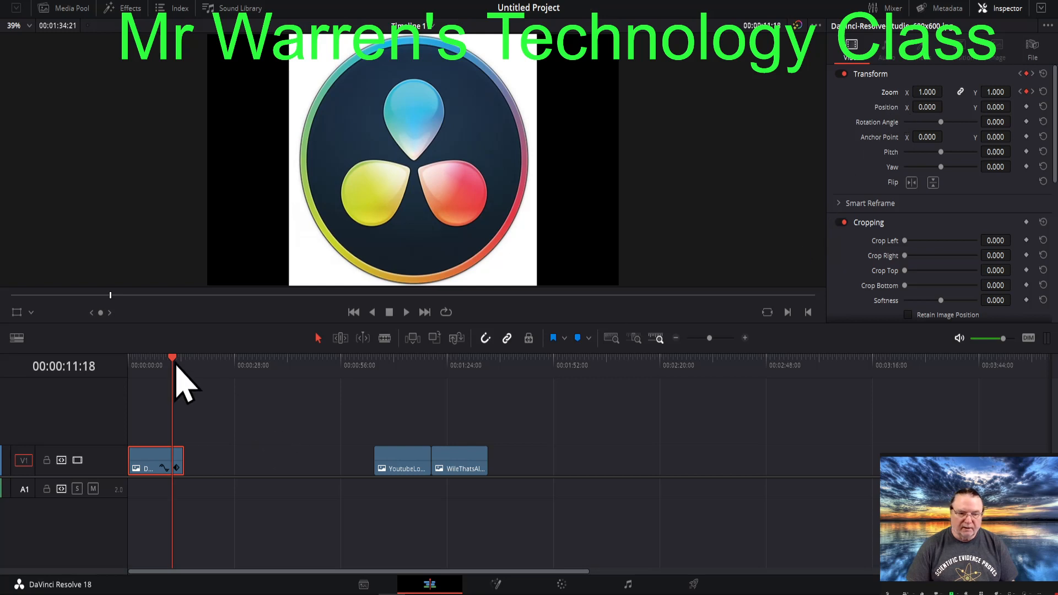
Step: Play the logo clip's zoom animation from the start of the timeline, and return to the clip's end
left_click_drag(176, 365, 116, 366)
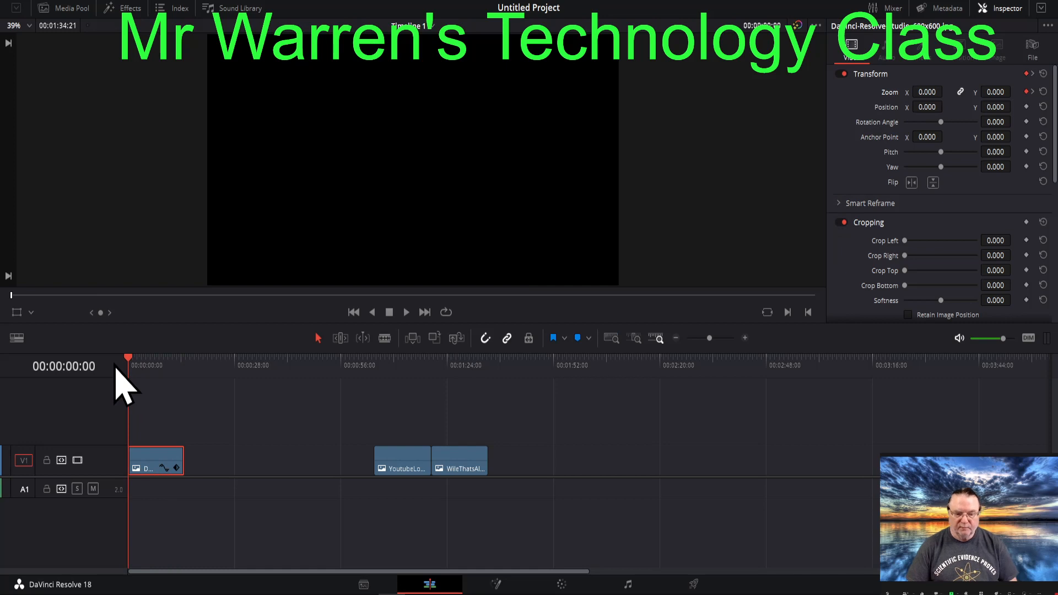
key("space")
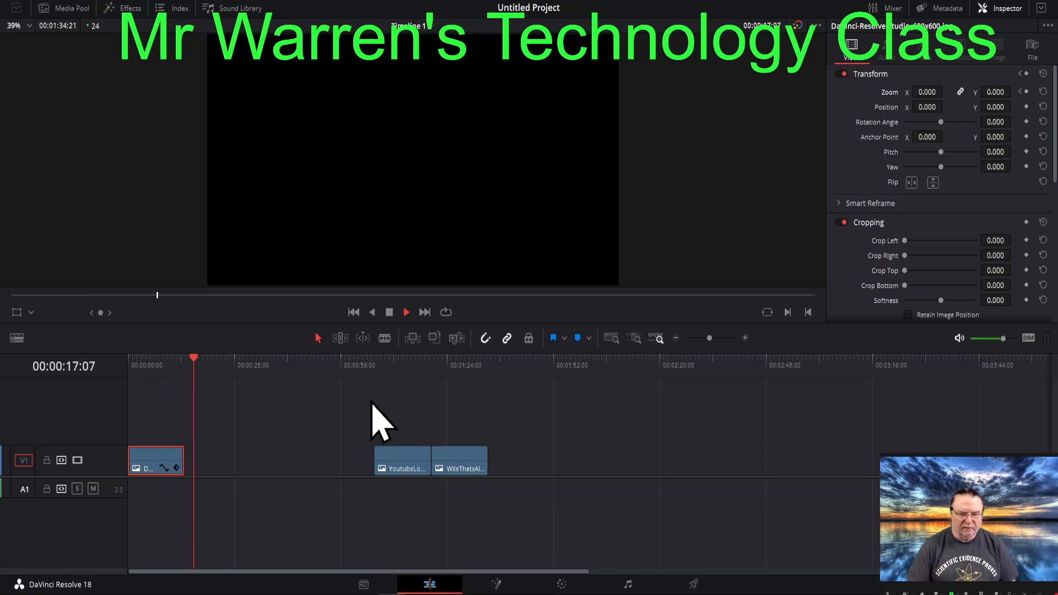
left_click(389, 312)
key("Up")
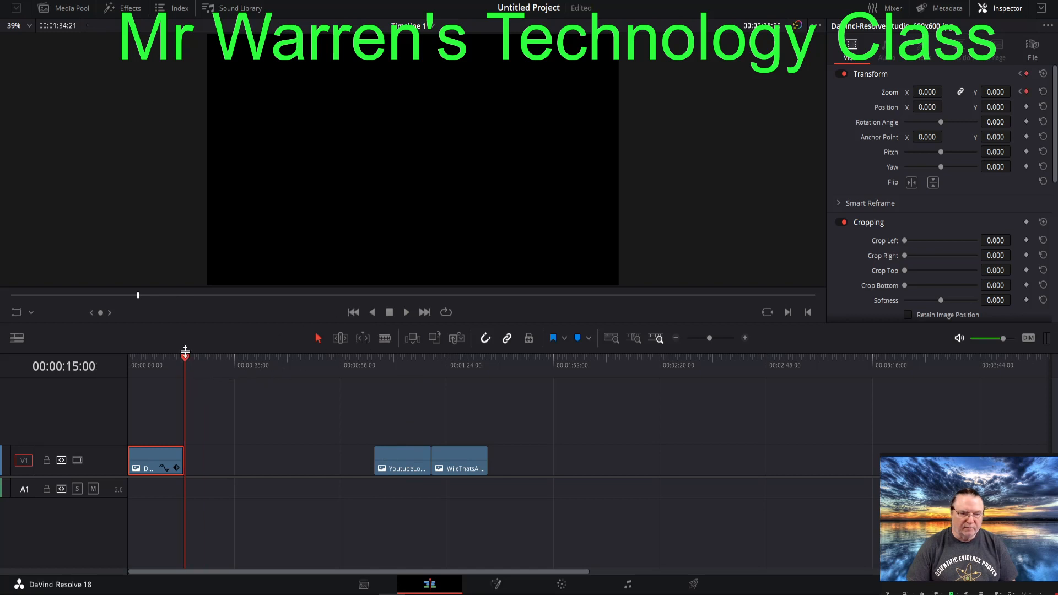
Step: Remove the logo clip's zoom keyframes at the start, at 00:00:11:18 and at 00:00:15:00
left_click_drag(189, 359, 130, 390)
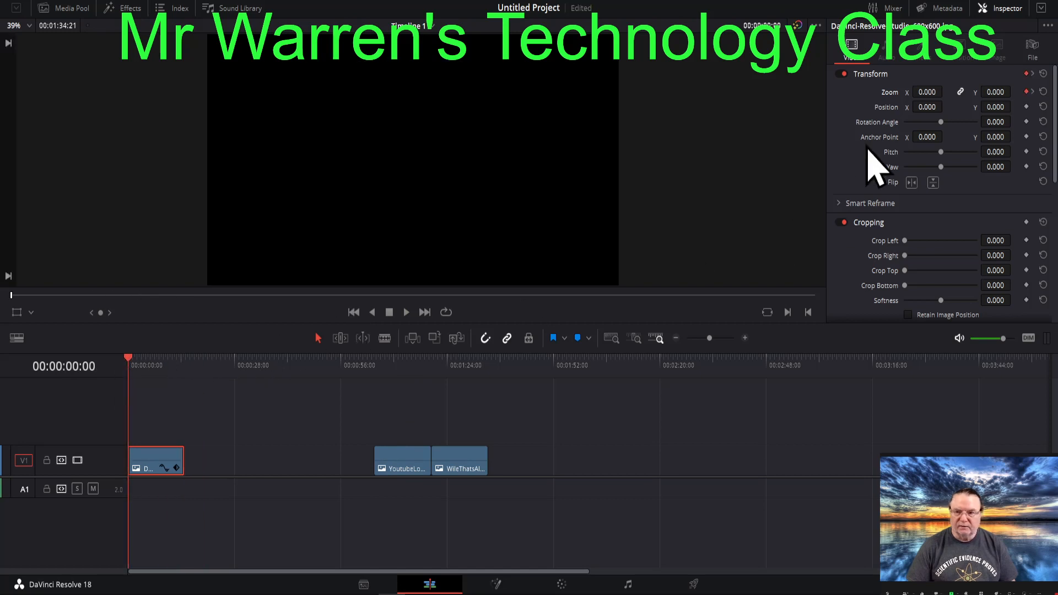
left_click(1025, 92)
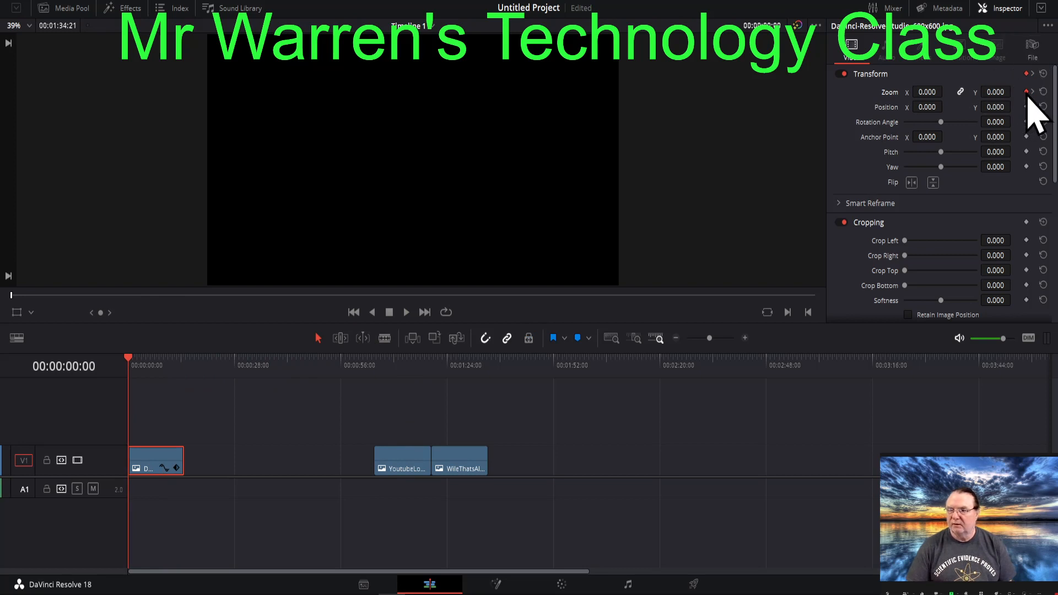
double_click(889, 92)
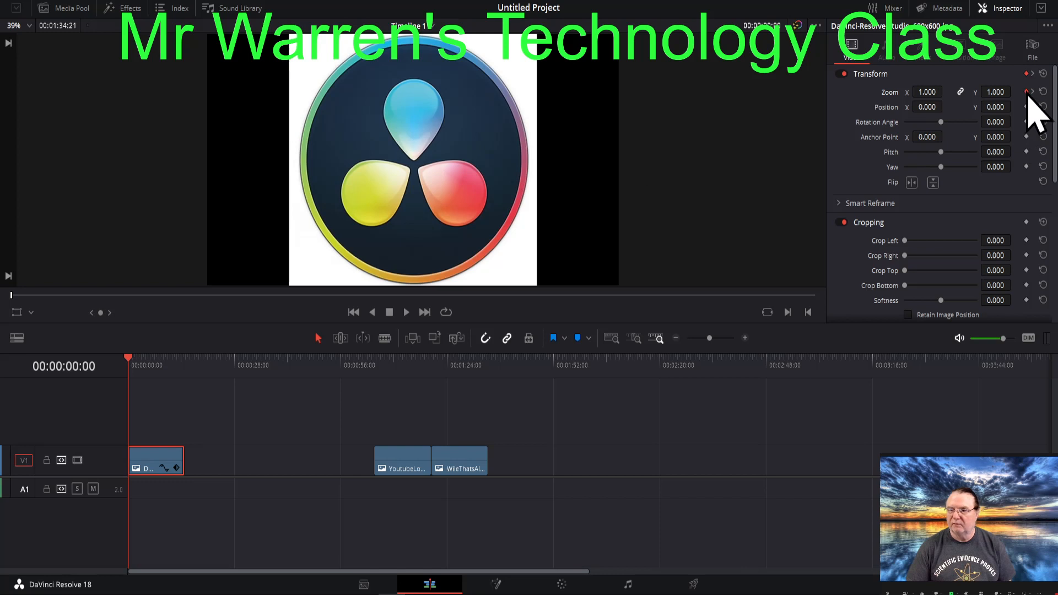
left_click(1031, 97)
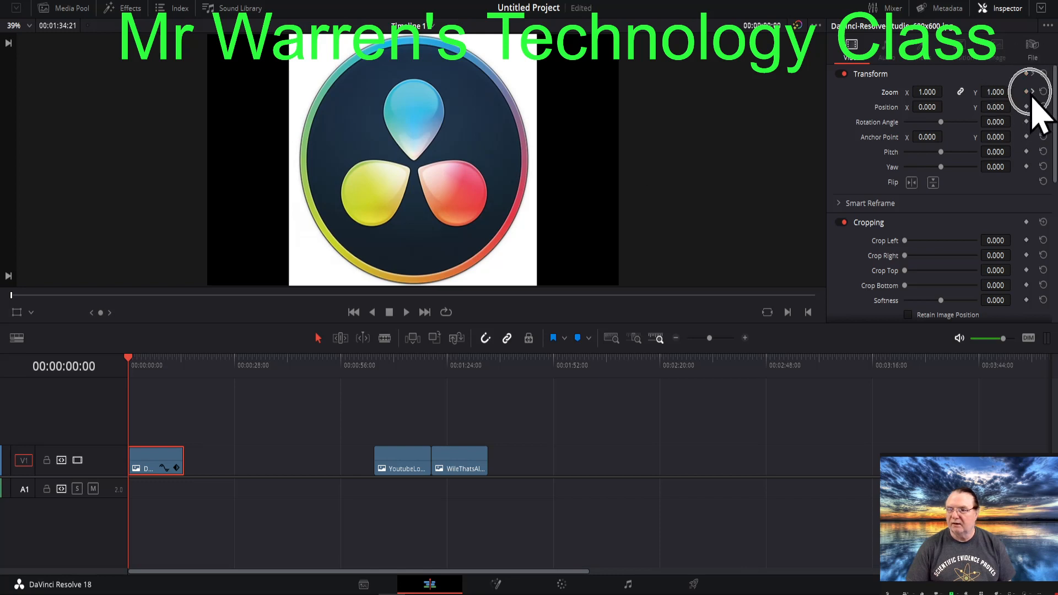
left_click(1033, 92)
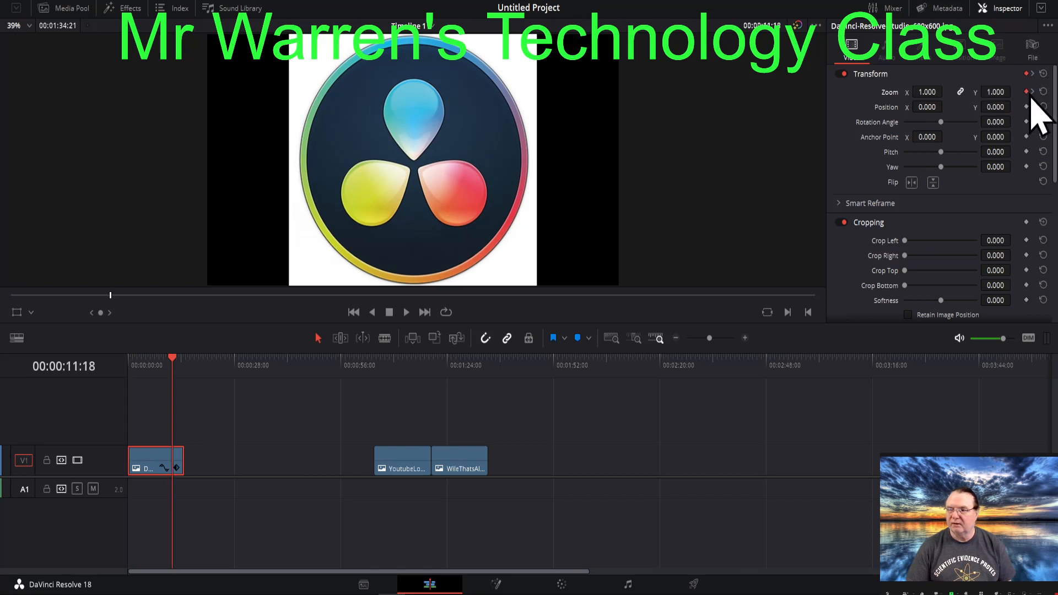
left_click(1033, 92)
left_click(1033, 92)
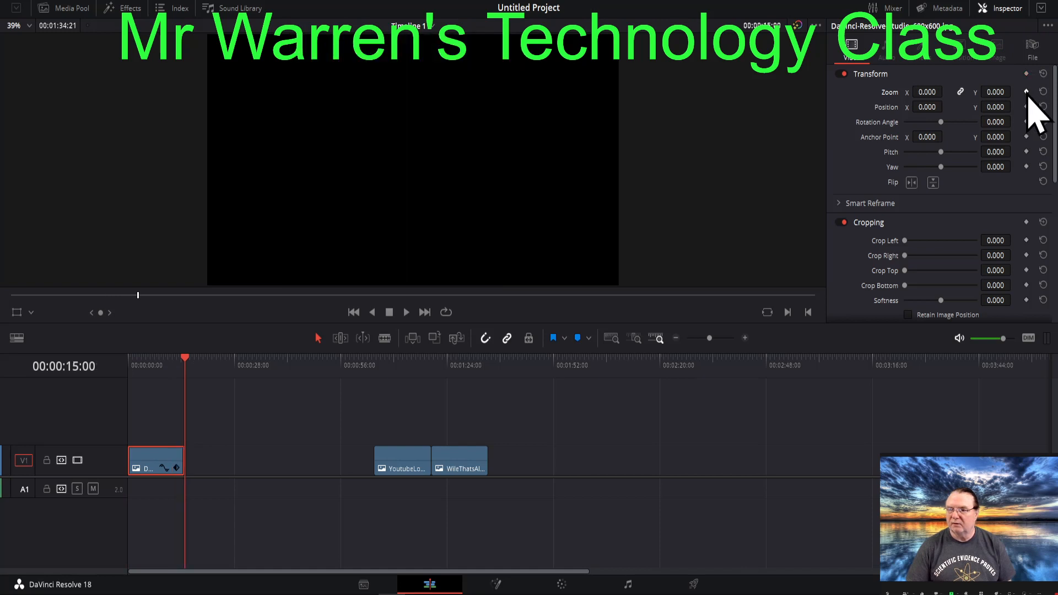
left_click(1027, 94)
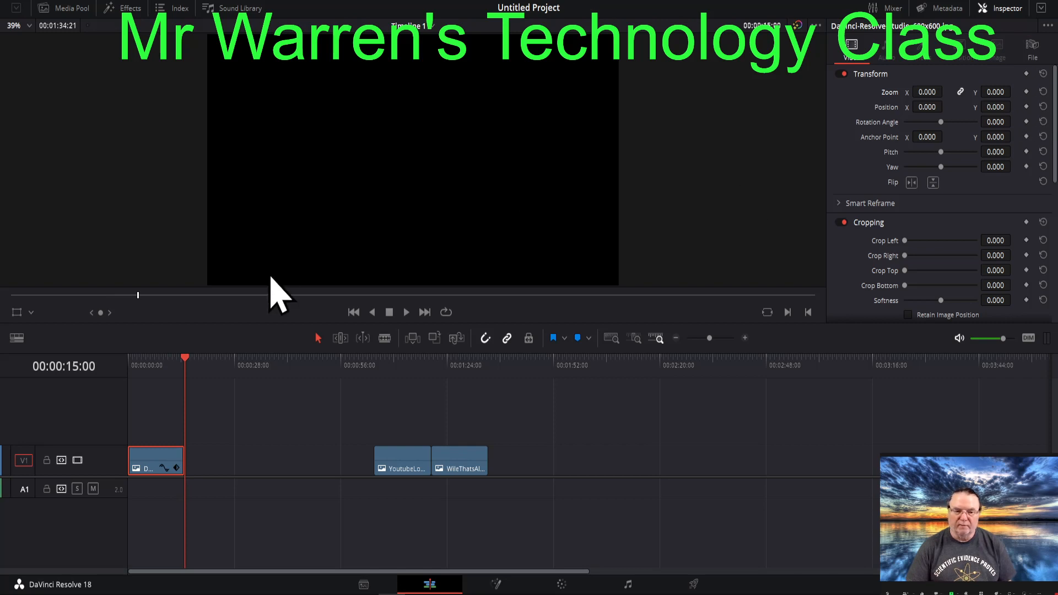
Step: Reset the logo clip's zoom, and set a zoom keyframe of 0.000 at the start of the timeline
left_click_drag(188, 368, 130, 378)
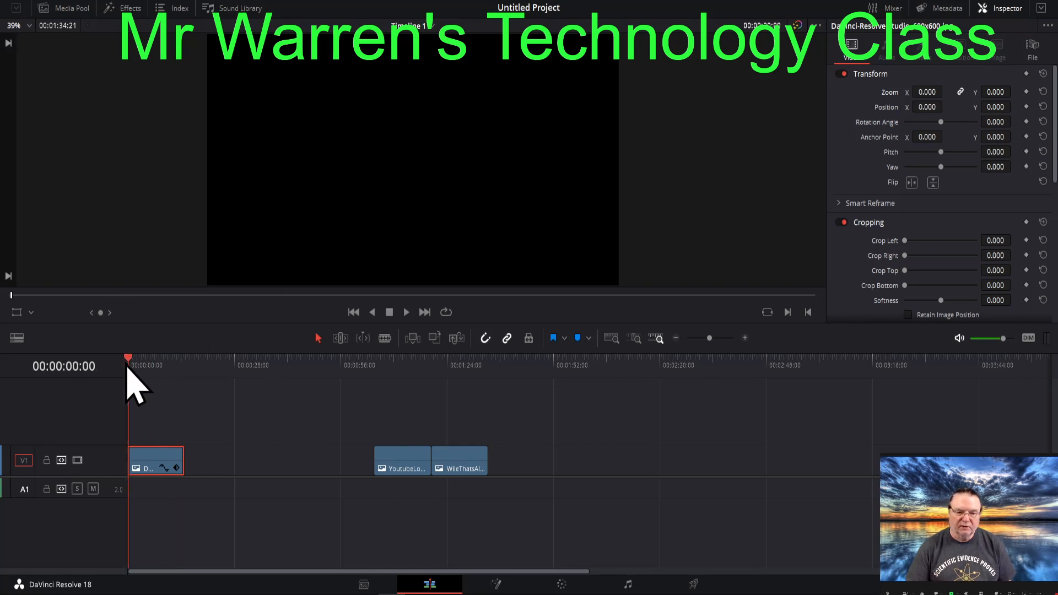
double_click(891, 97)
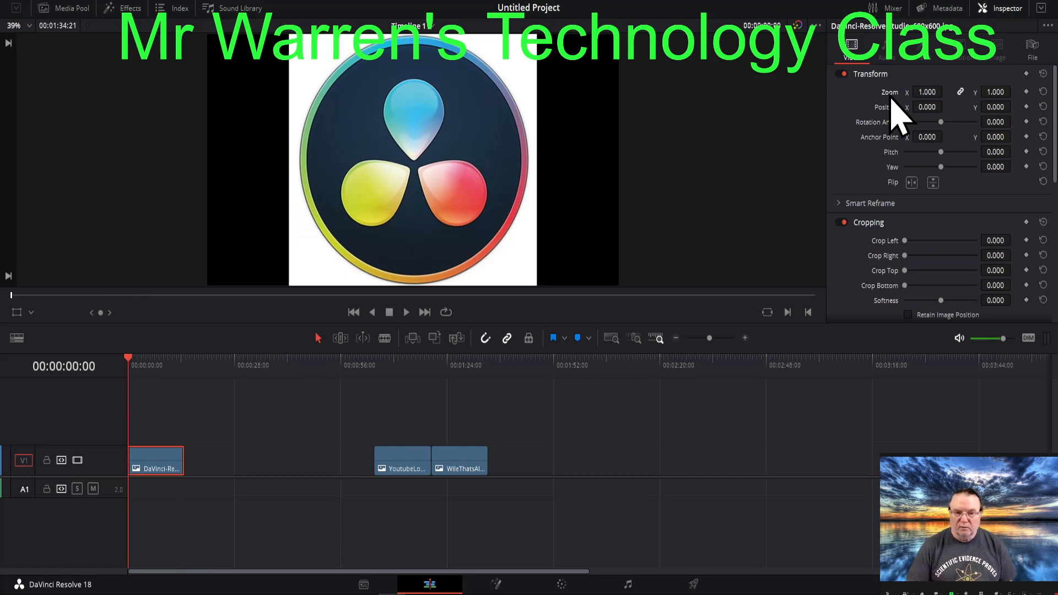
left_click_drag(929, 91, 893, 92)
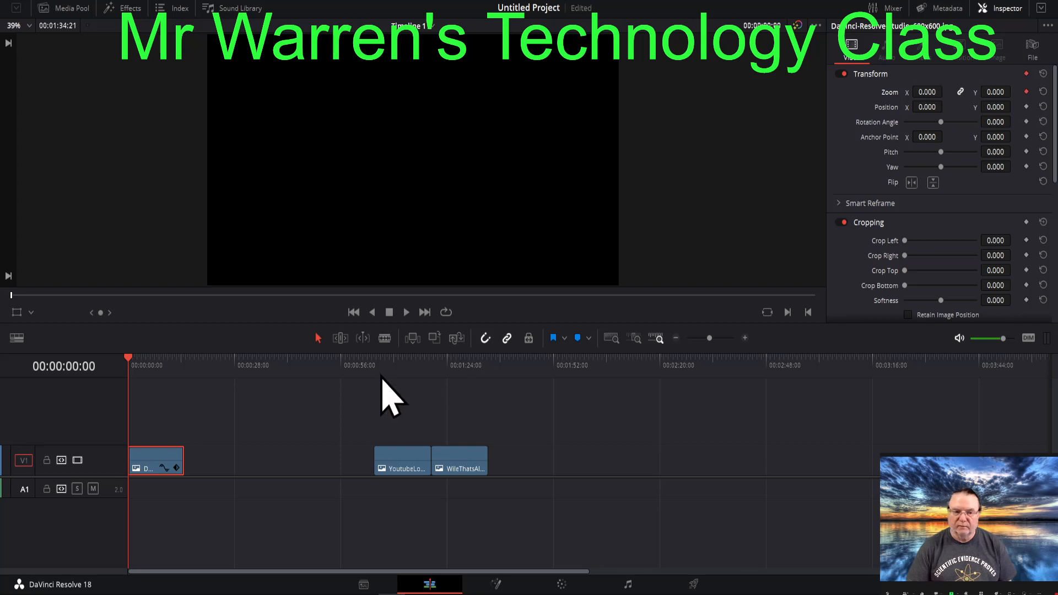
Step: Add a zoom keyframe of 1.000 to the logo clip at 00:00:13:23, shortly before the clip's end
left_click(424, 313)
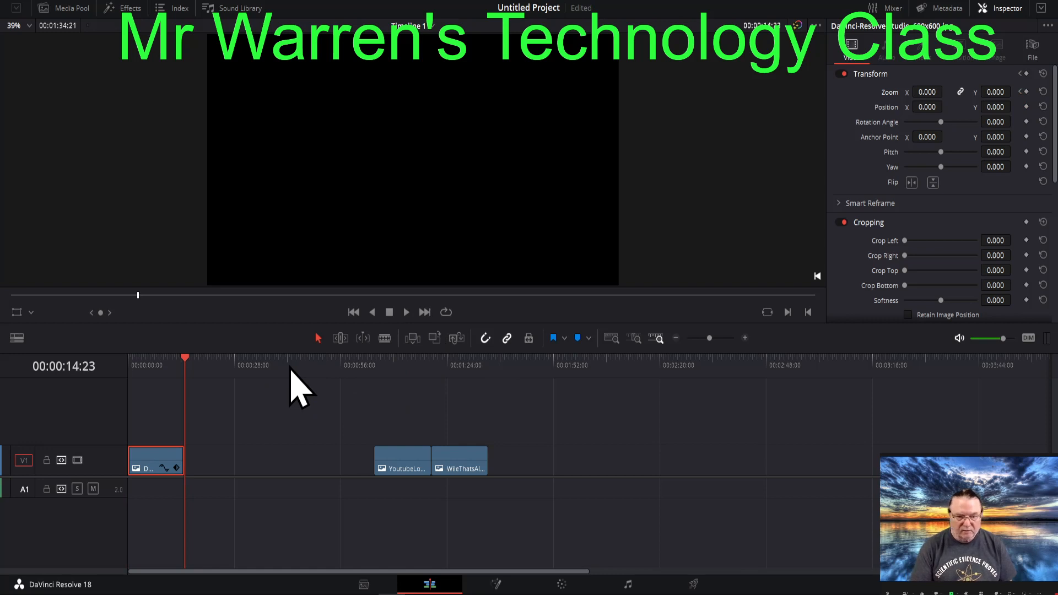
key("Left")
key("Left")
key("Left")
key("Left")
key("Left")
key("Left")
key("Left")
key("Left")
key("Left")
key("Left")
key("Left")
key("Left")
key("Left")
key("Left")
key("Left")
key("Left")
key("Left")
key("Left")
key("Left")
key("Left")
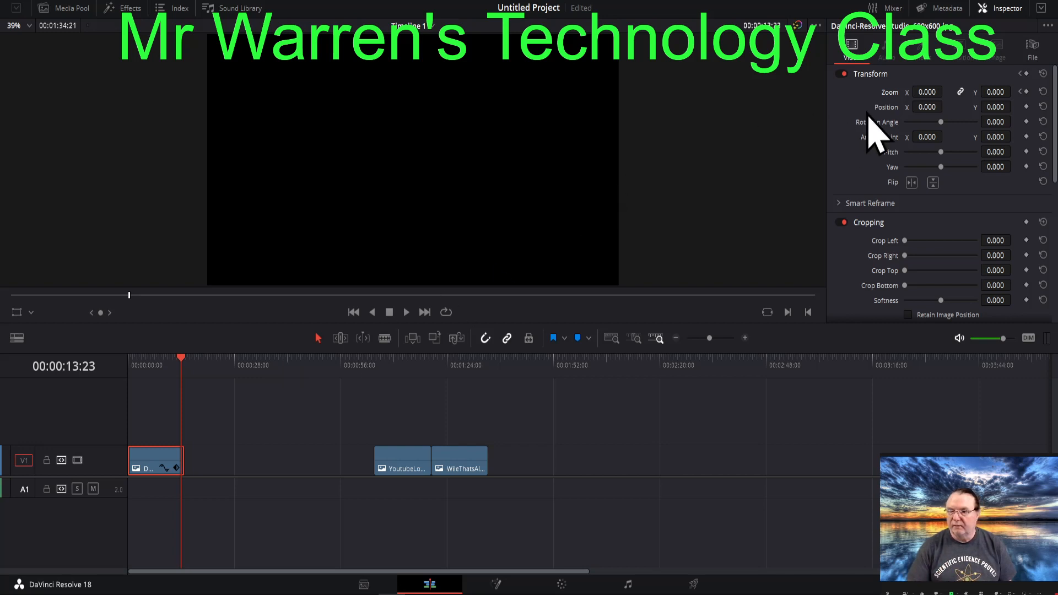
left_click_drag(937, 92, 946, 91)
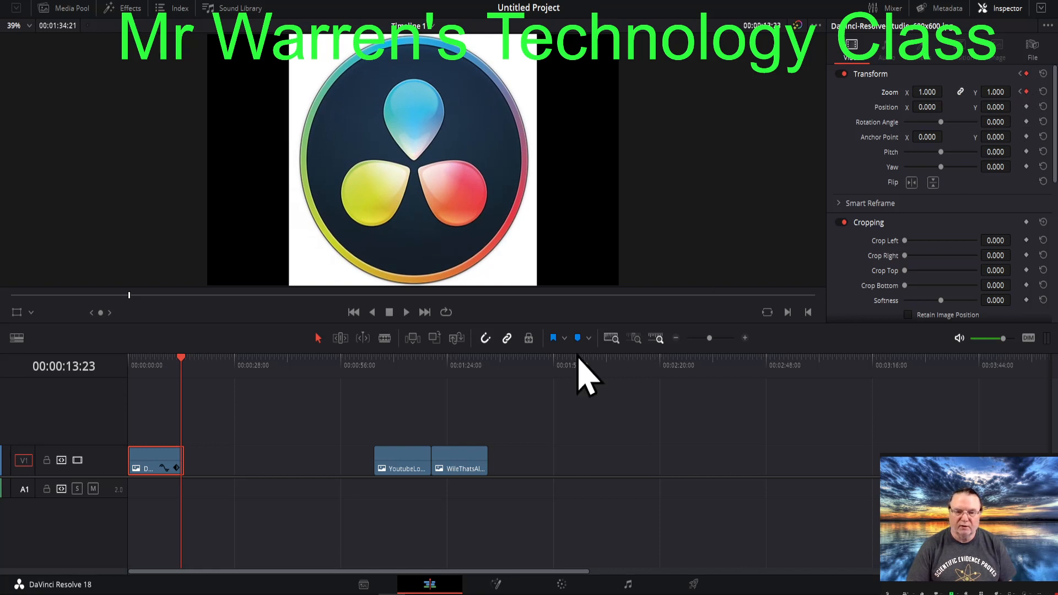
Step: Play back the logo clip's zoom-in from the start, replay its beginning, and stop at 00:00:03:06
left_click(353, 312)
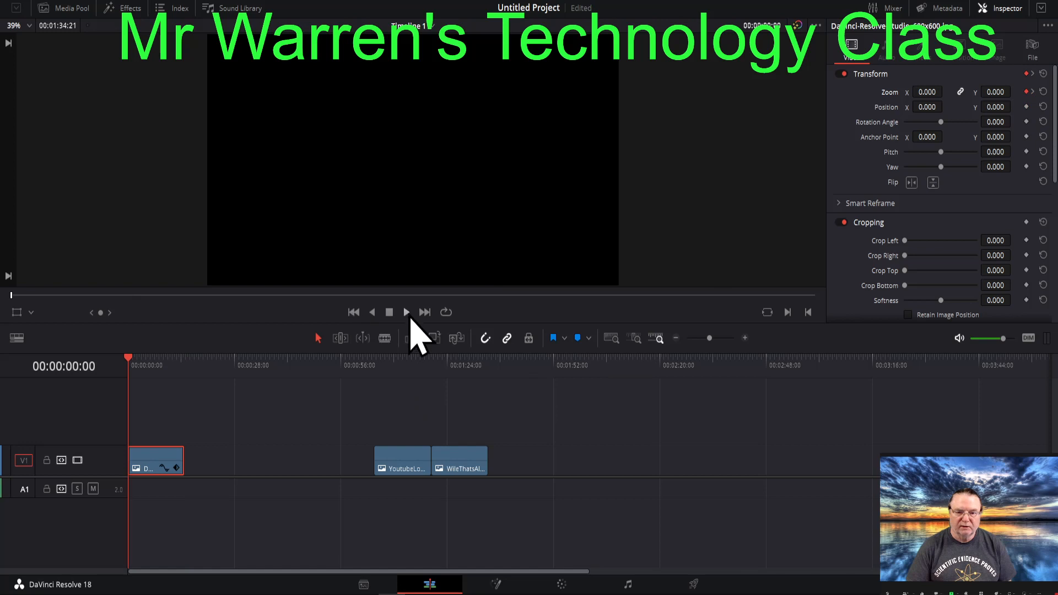
left_click(407, 313)
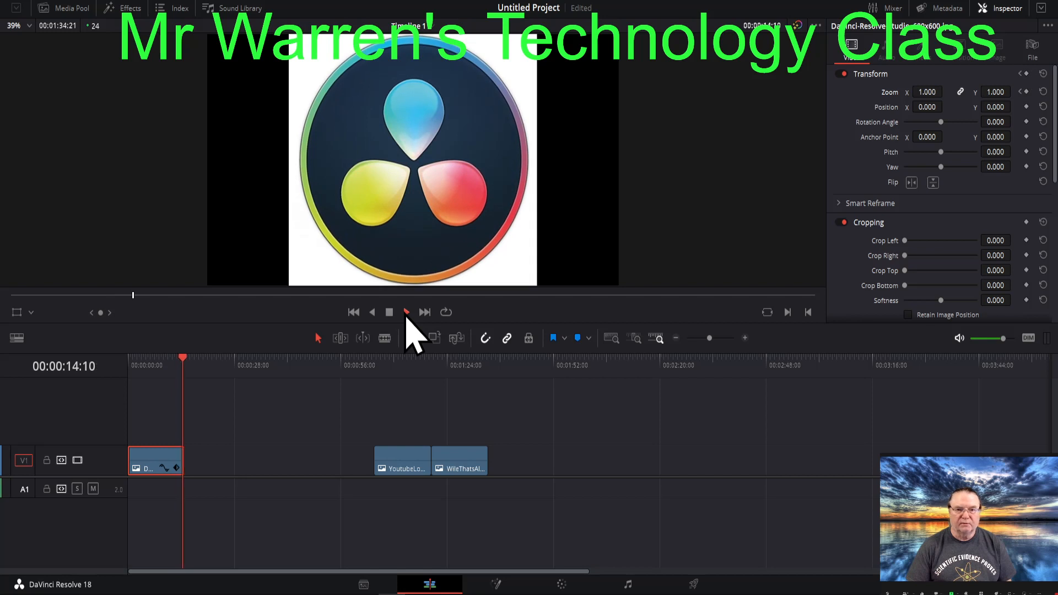
left_click(390, 312)
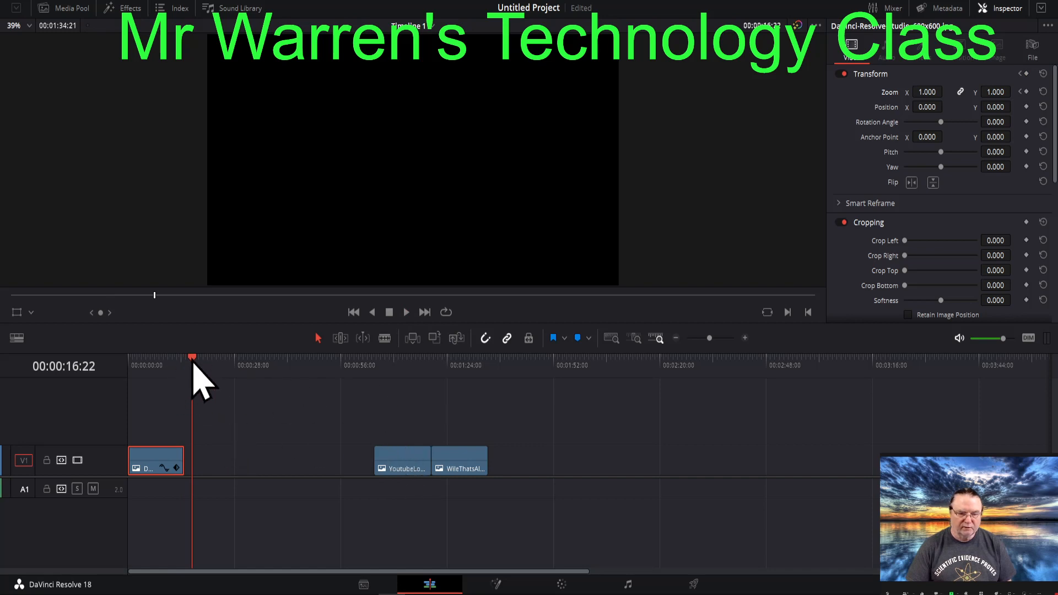
left_click_drag(198, 373, 138, 370)
key("space")
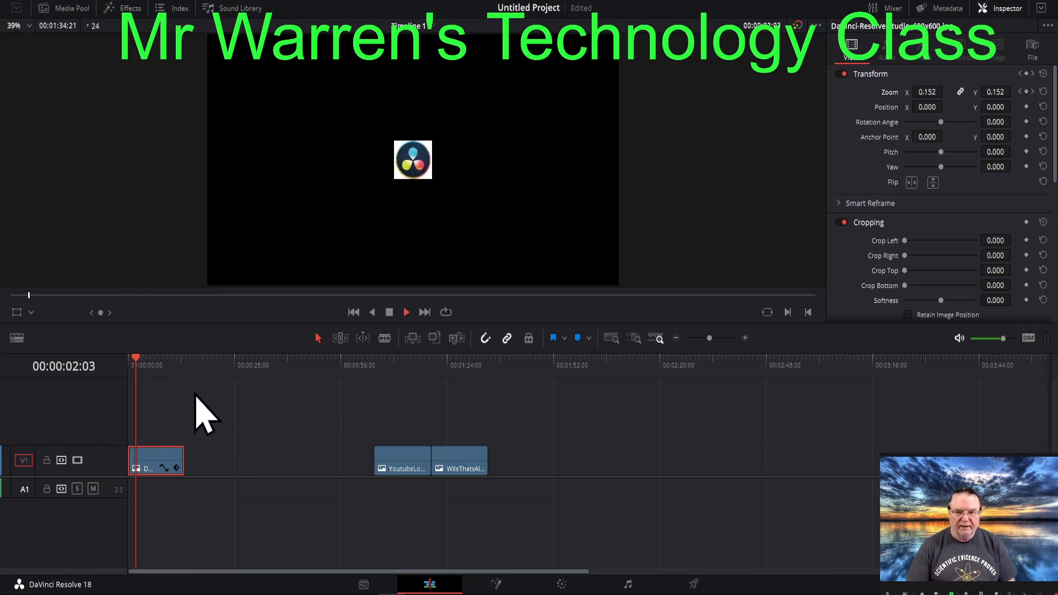
key("space")
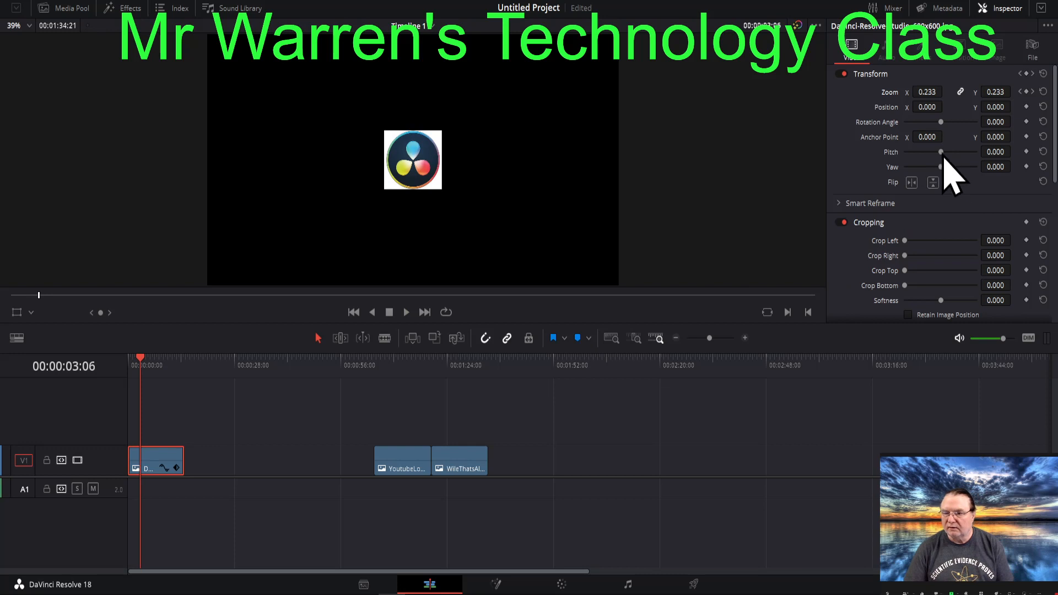
Step: Try tilting the logo clip with a pitch of -0.149 and a yaw of 0.172, and reset both
mouse_move(943, 156)
left_mouse_down()
mouse_move(925, 155)
mouse_move(937, 156)
mouse_move(937, 167)
mouse_move(922, 167)
mouse_move(945, 167)
left_mouse_up()
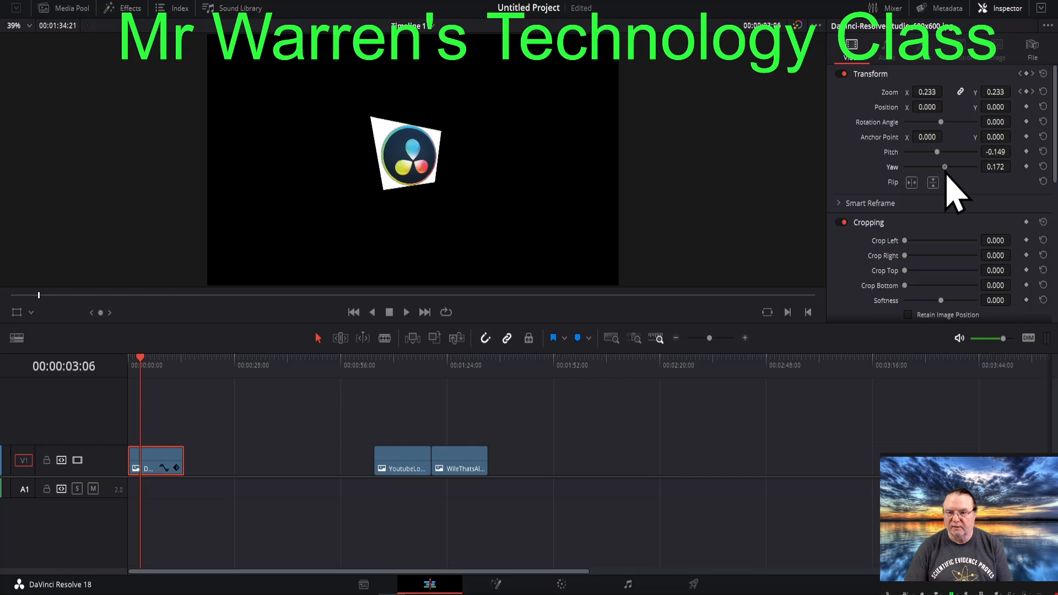
double_click(889, 153)
double_click(893, 170)
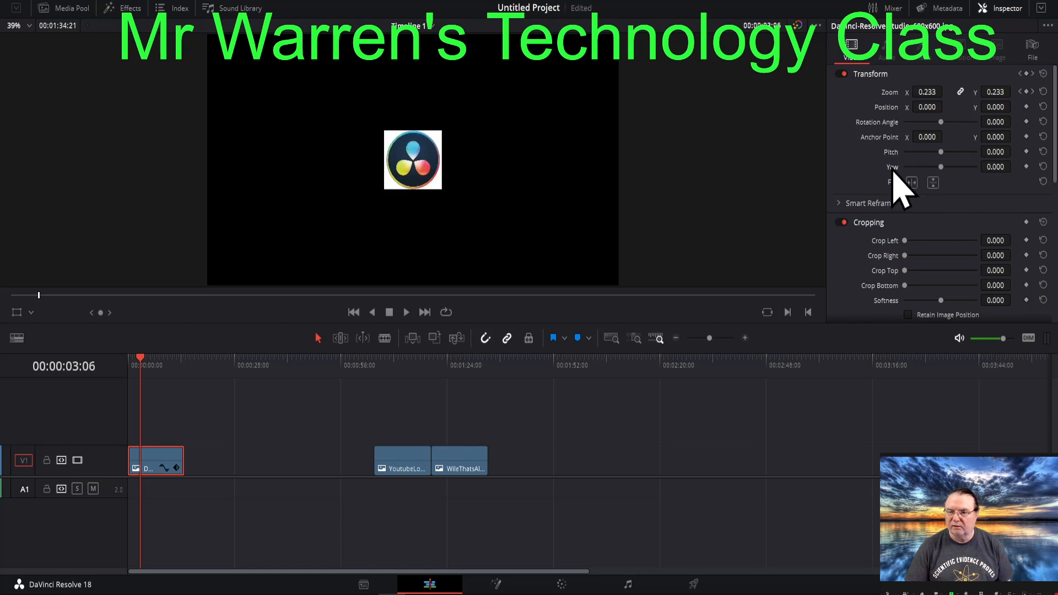
Step: Look through the logo clip's cropping, dynamic zoom, composite, stabilization, lens correction and retime settings
scroll(921, 166, "down", 5)
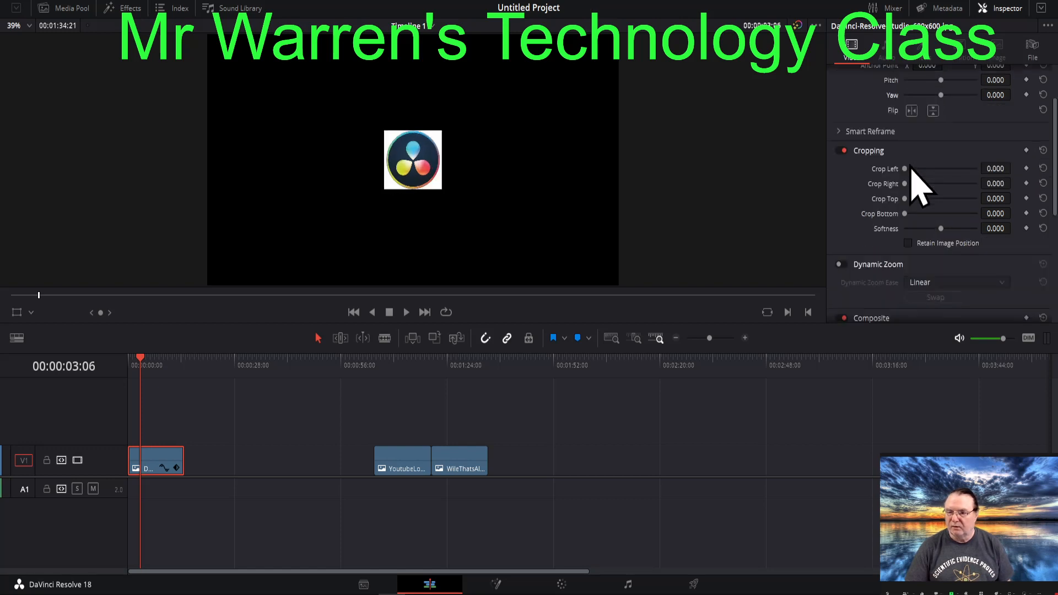
scroll(912, 169, "down", 1)
scroll(915, 165, "down", 4)
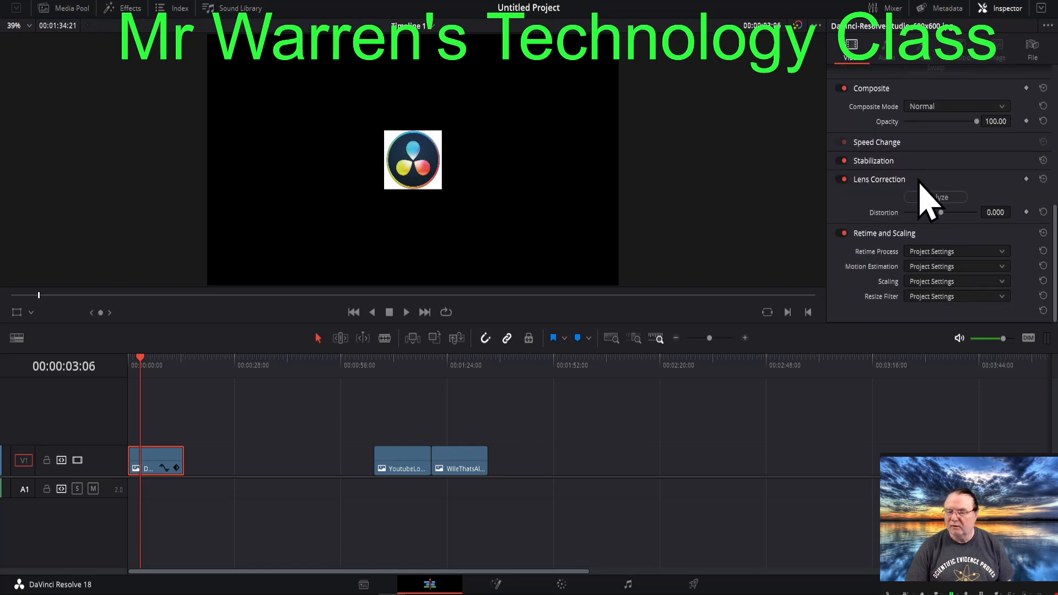
scroll(915, 202, "up", 2)
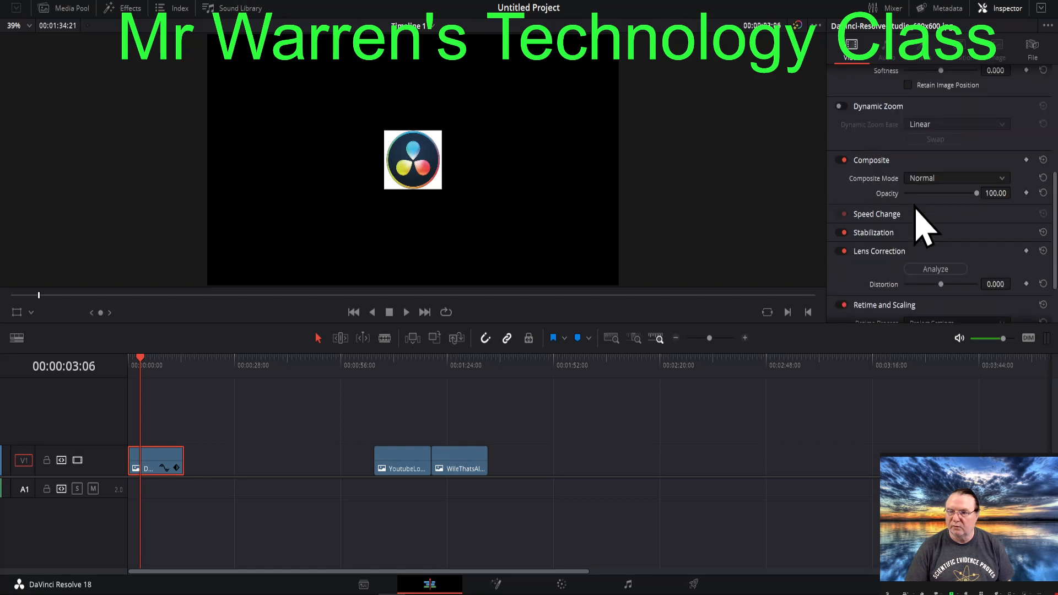
scroll(923, 226, "up", 3)
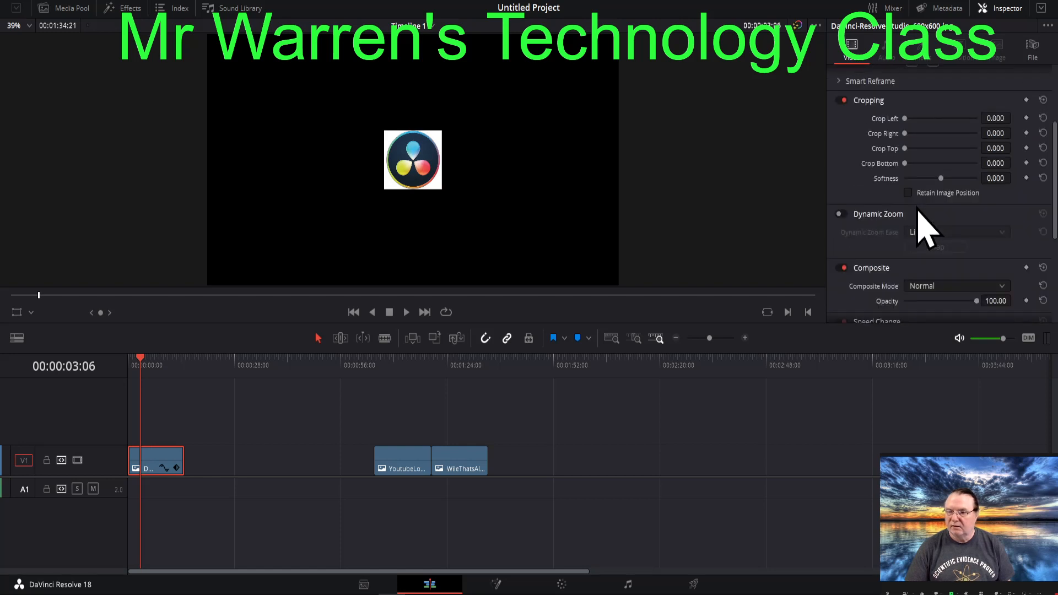
scroll(925, 226, "up", 1)
scroll(918, 214, "up", 2)
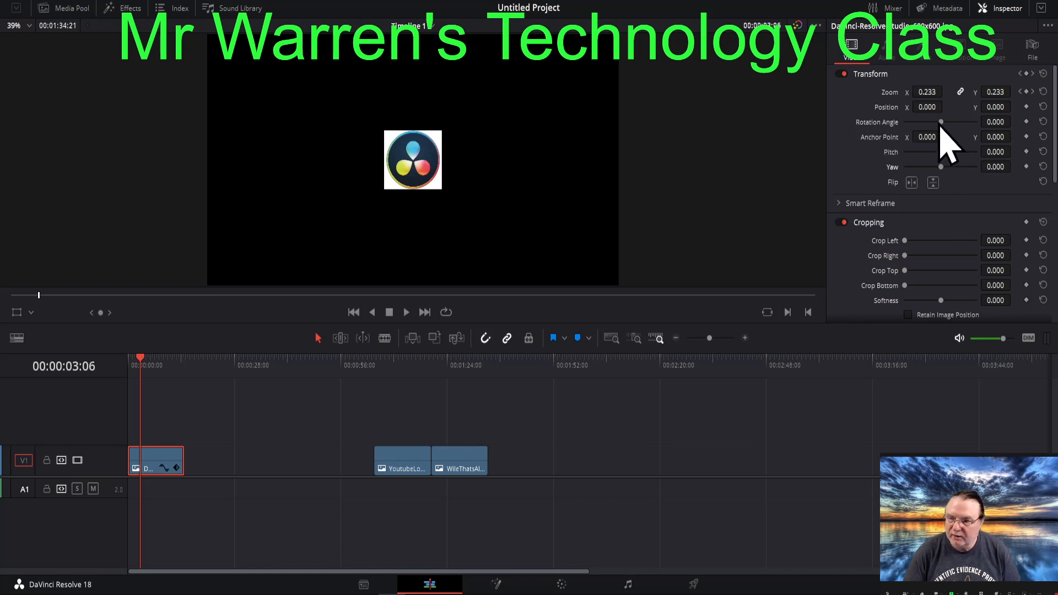
Step: Try changing the logo clip's rotation angle, and reset it
left_click_drag(943, 123, 933, 123)
double_click(881, 127)
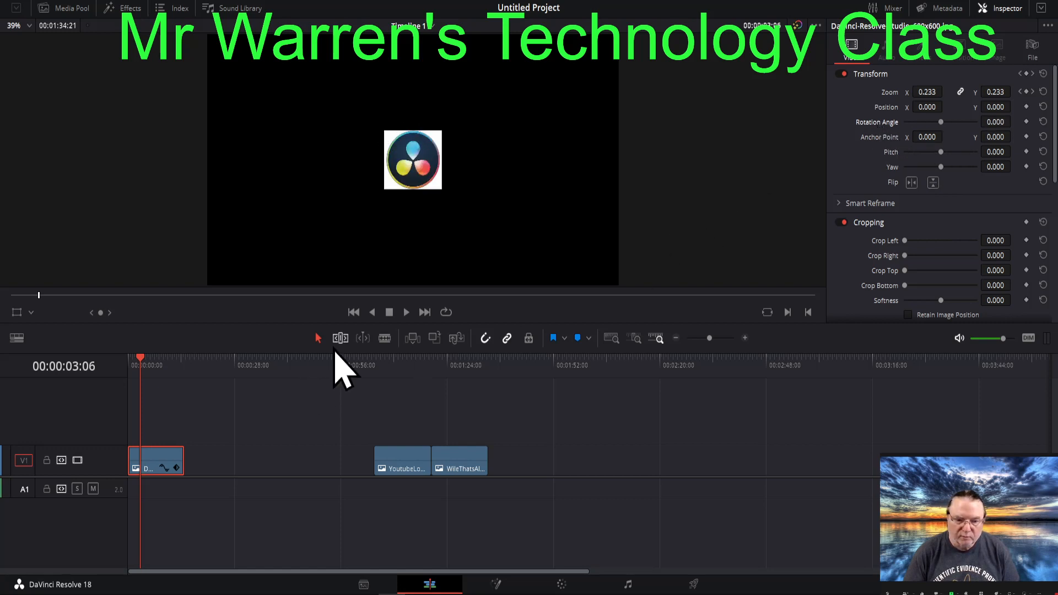
Step: Set the logo clip's rotation angle to -134.660 with a rotation keyframe at 00:00:01:08
left_click(139, 361)
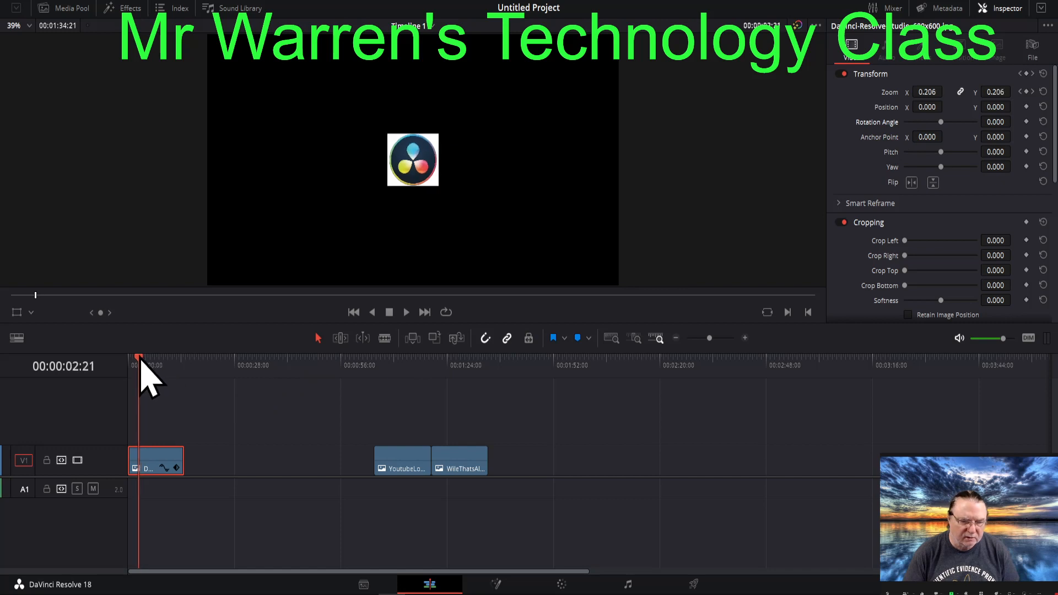
key("Home")
key("space")
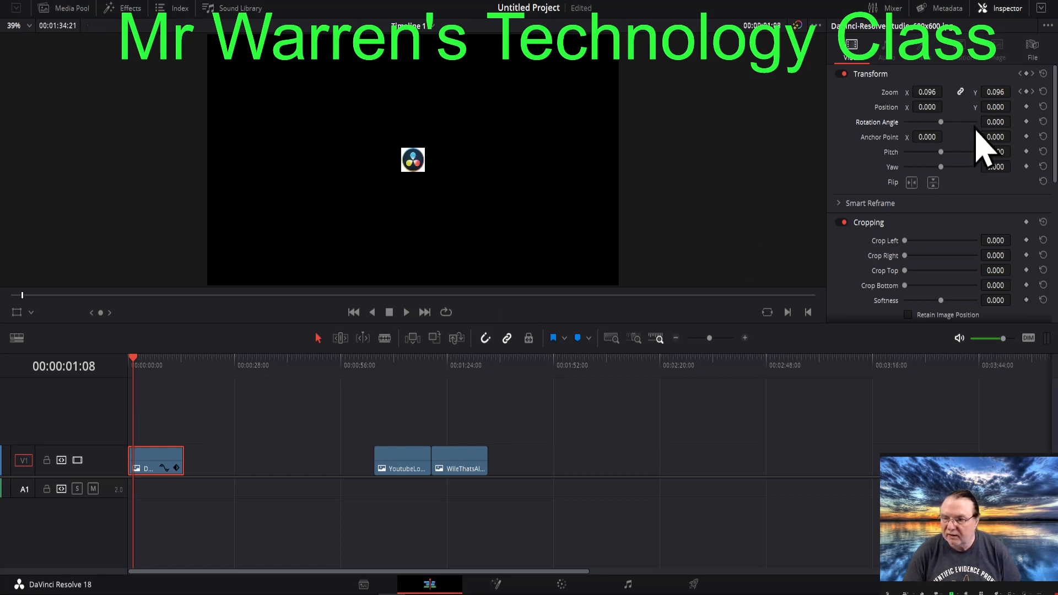
left_click_drag(941, 123, 926, 129)
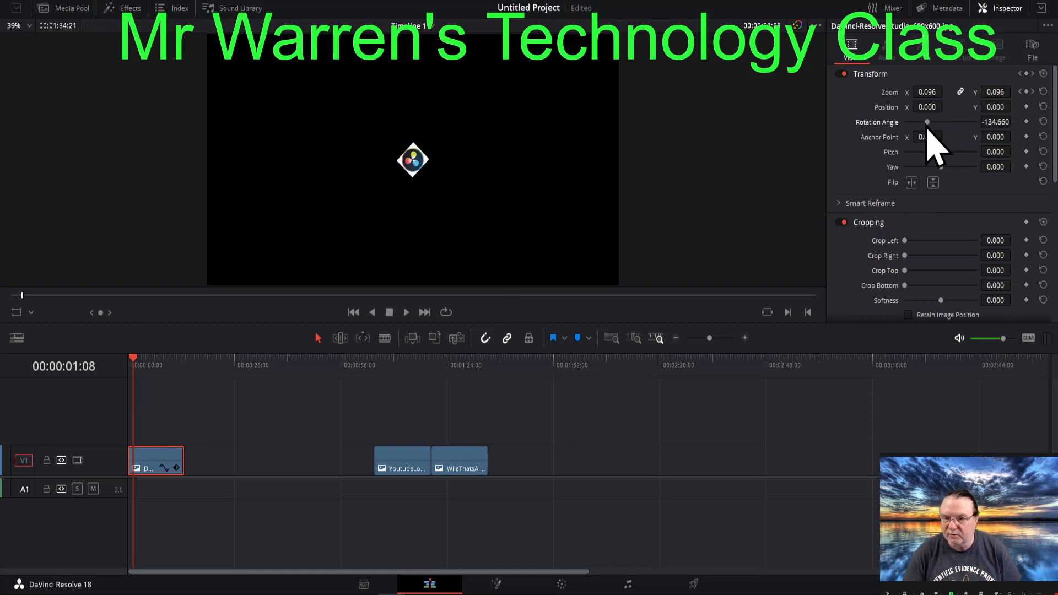
left_click(1026, 121)
Step: Add a rotation keyframe of -41.220 to the logo clip at 00:00:02:06
key("space")
key("space")
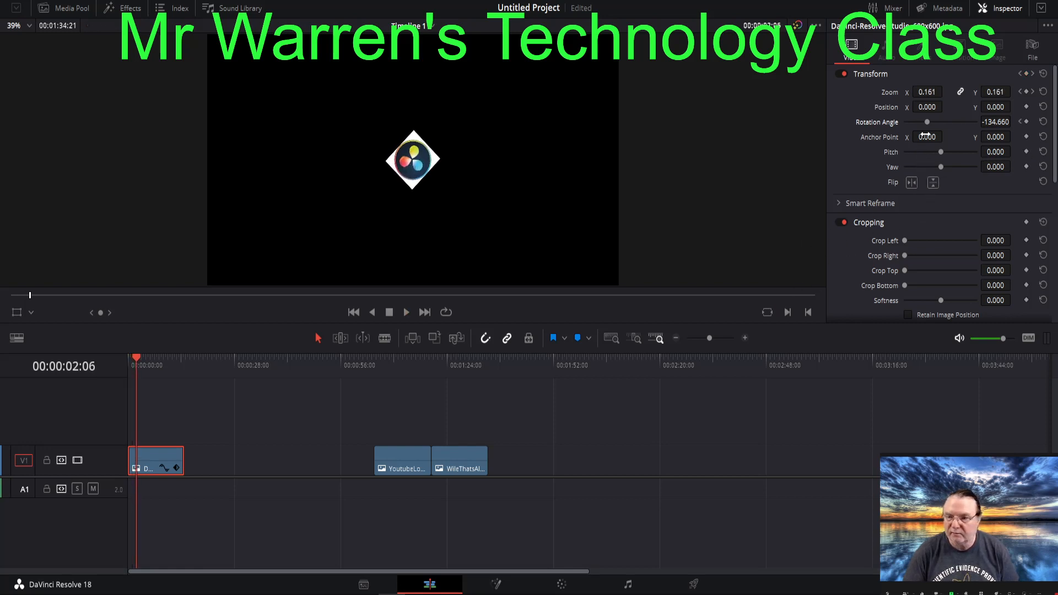
left_click_drag(929, 123, 938, 123)
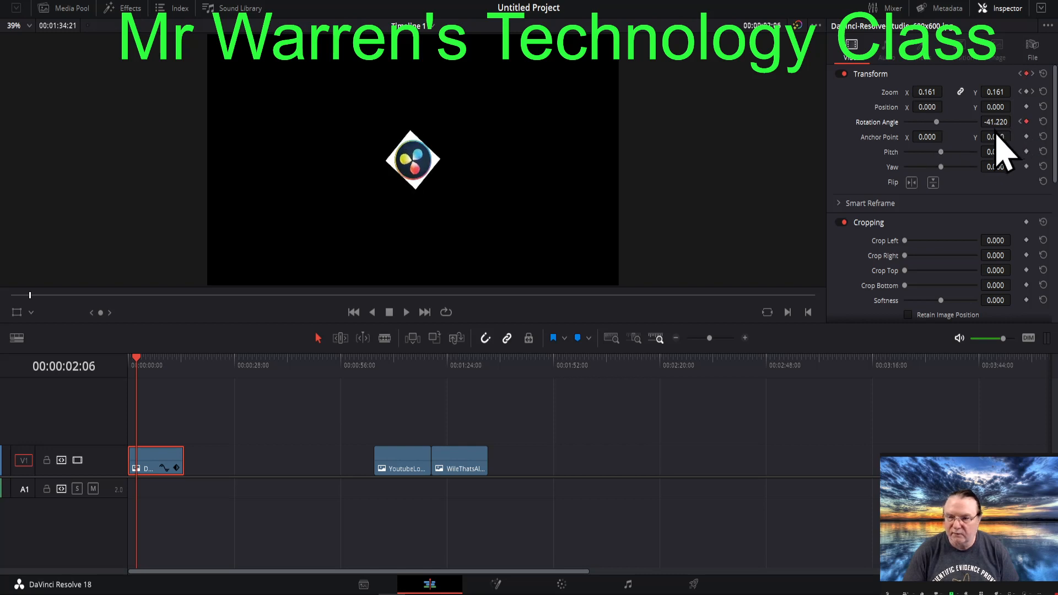
Step: Set the logo clip's rotation angle to -327.020 at 00:00:03:01 and play the animation back
key("space")
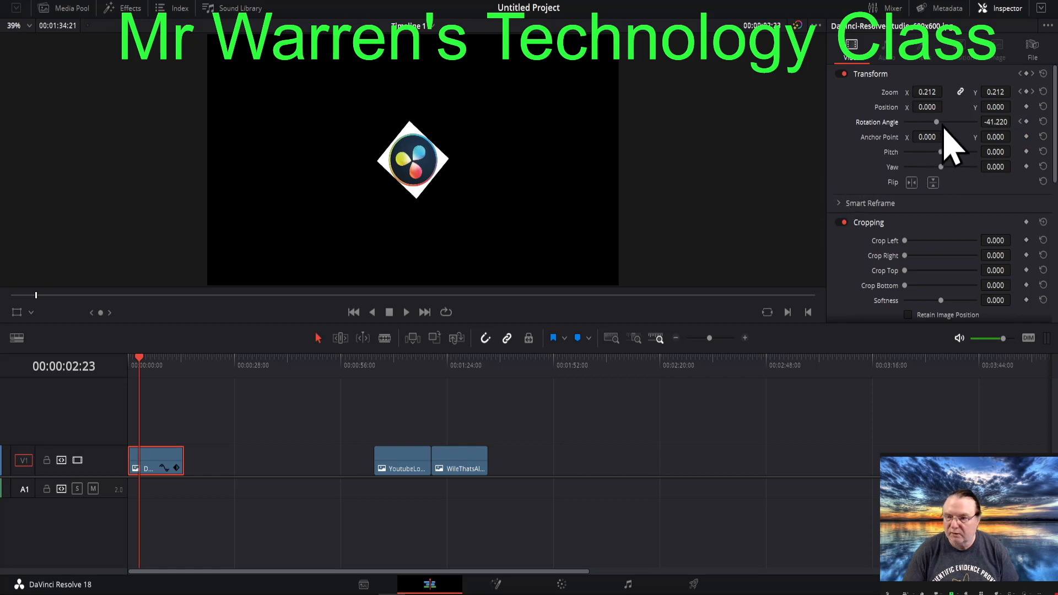
left_click_drag(936, 122, 946, 123)
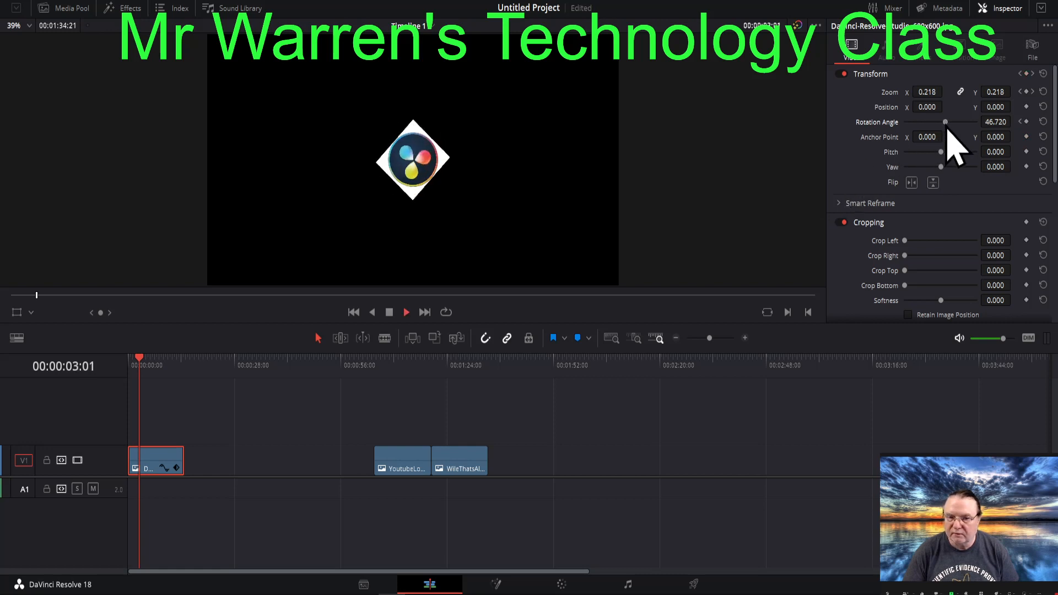
left_click_drag(946, 122, 908, 122)
key("space")
key("space")
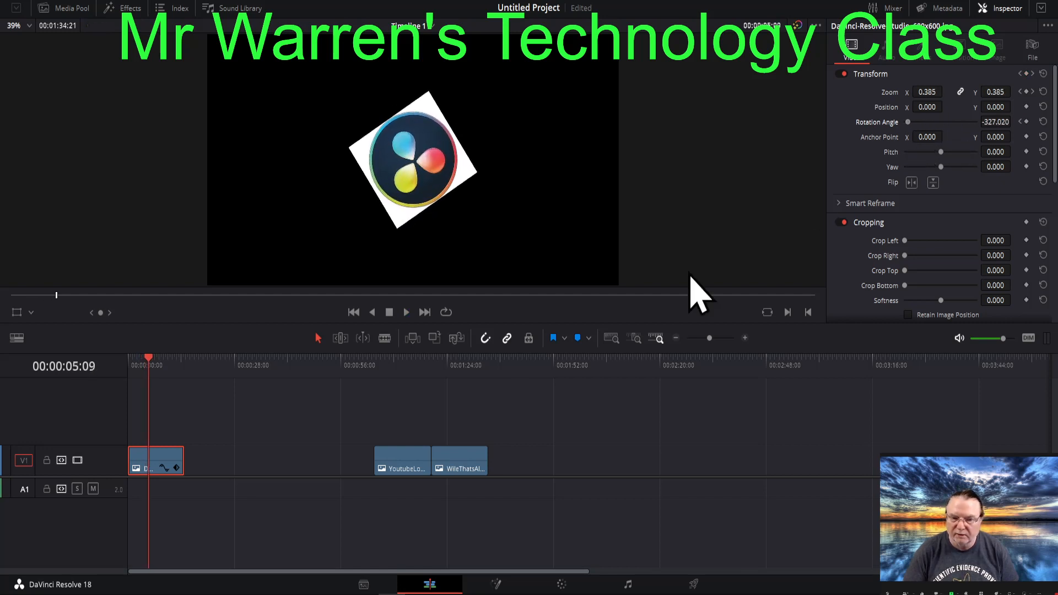
Step: Move the playhead to 00:00:14:13, just before the end of the logo clip
left_click(186, 358)
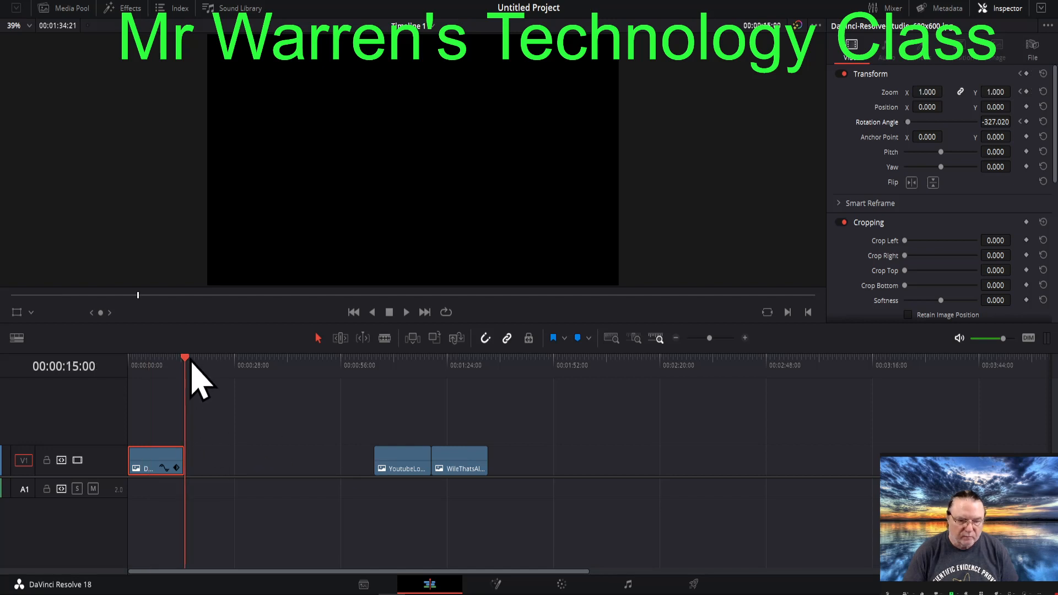
key("Left")
key("Left")
key("Left")
key("Left")
key("Left")
key("Left")
key("Left")
key("Left")
key("Left")
key("Left")
key("Left")
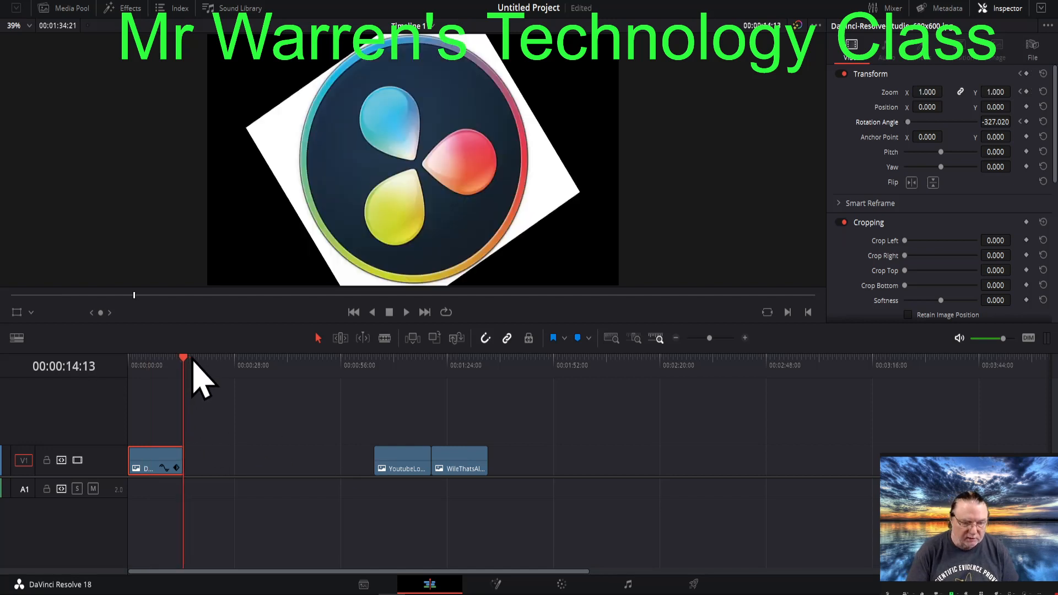
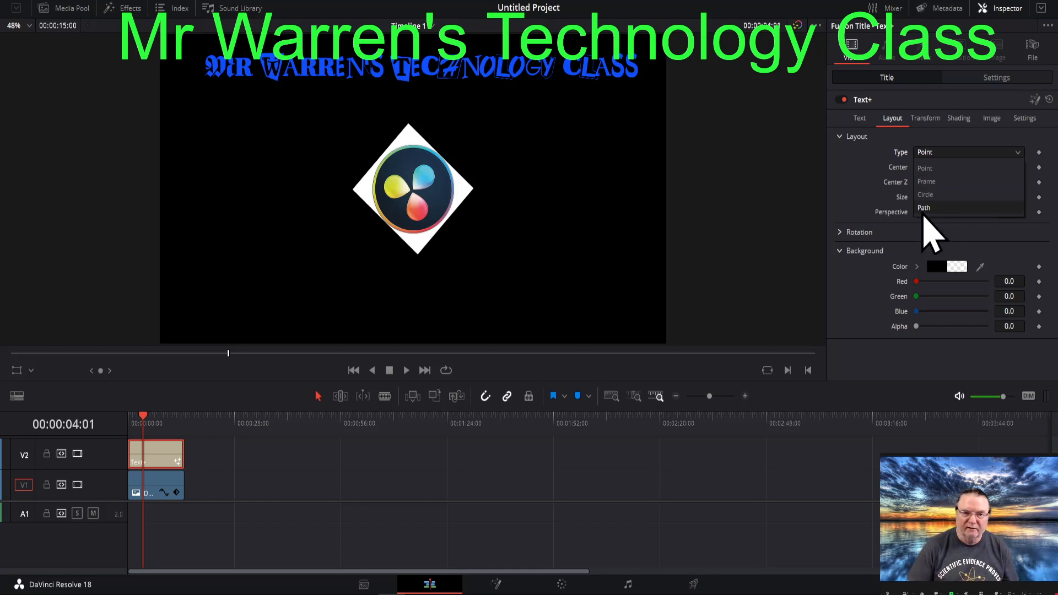
Step: Set the title's layout type to Circle and its center Y to 0.361
left_click(925, 195)
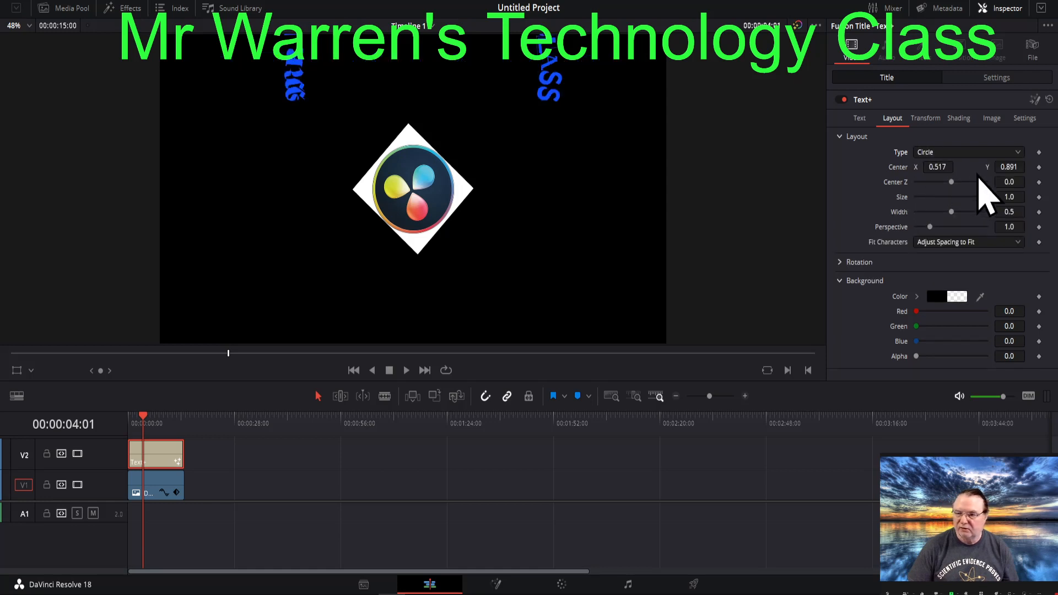
left_click_drag(1004, 170, 998, 170)
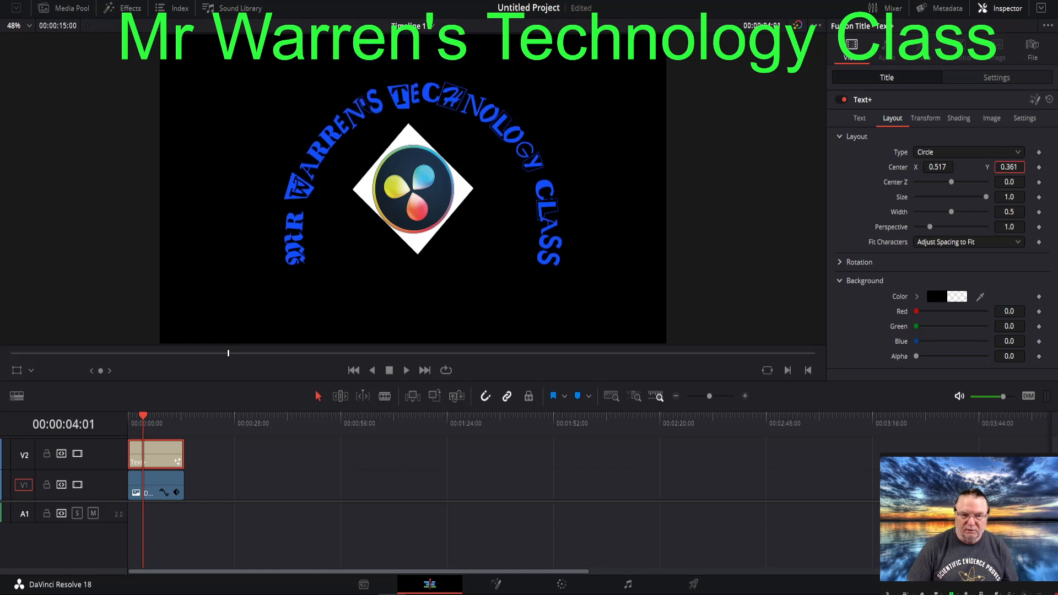
Step: Move the title to an empty part of V2, place the YouTube logo beneath it, and view both at 00:00:34:19
left_click_drag(164, 461, 253, 457)
left_click(66, 8)
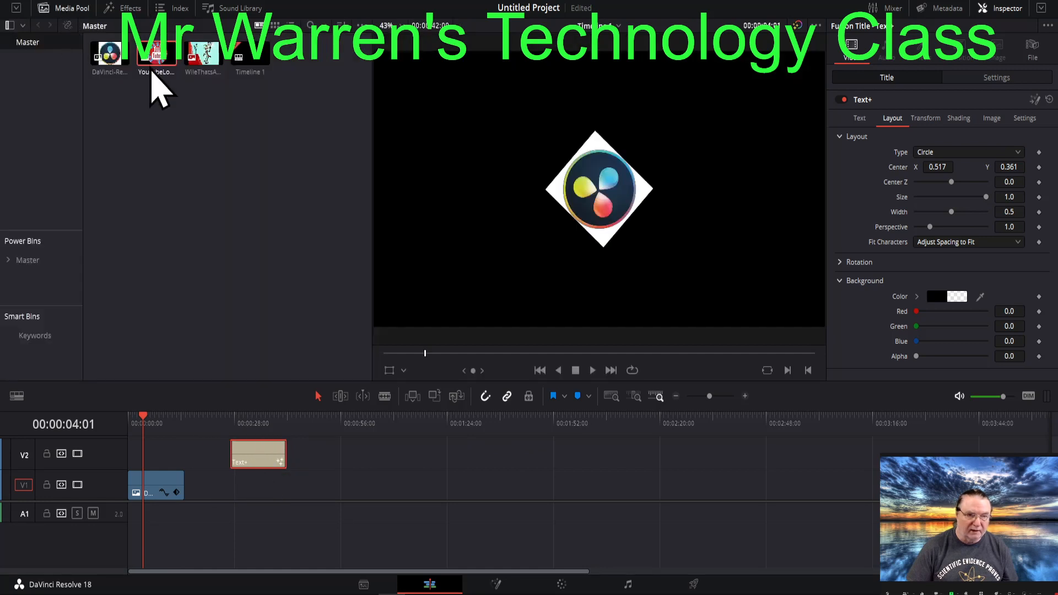
left_click_drag(152, 72, 238, 506)
left_click(261, 422)
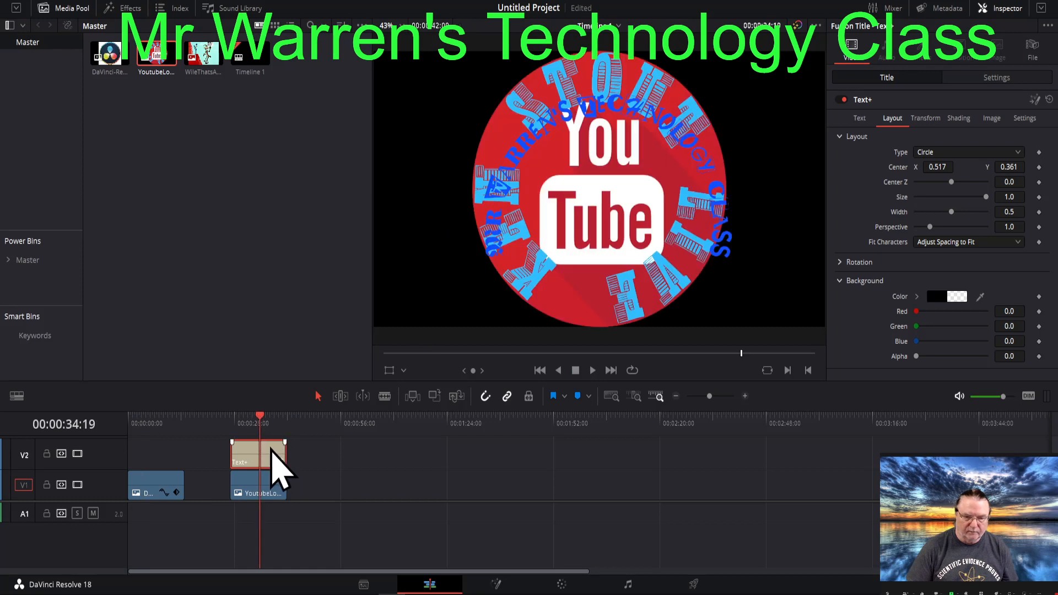
Step: Delete the YouTube logo clip from the timeline and place the title back above the DaVinci Resolve logo clip
left_click_drag(271, 445, 406, 472)
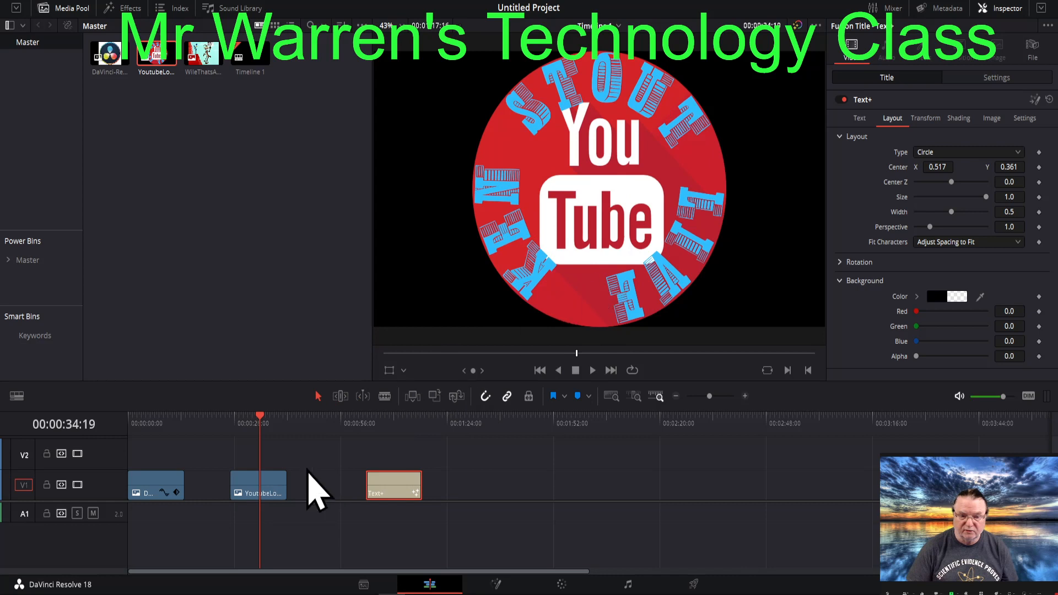
left_click(264, 495)
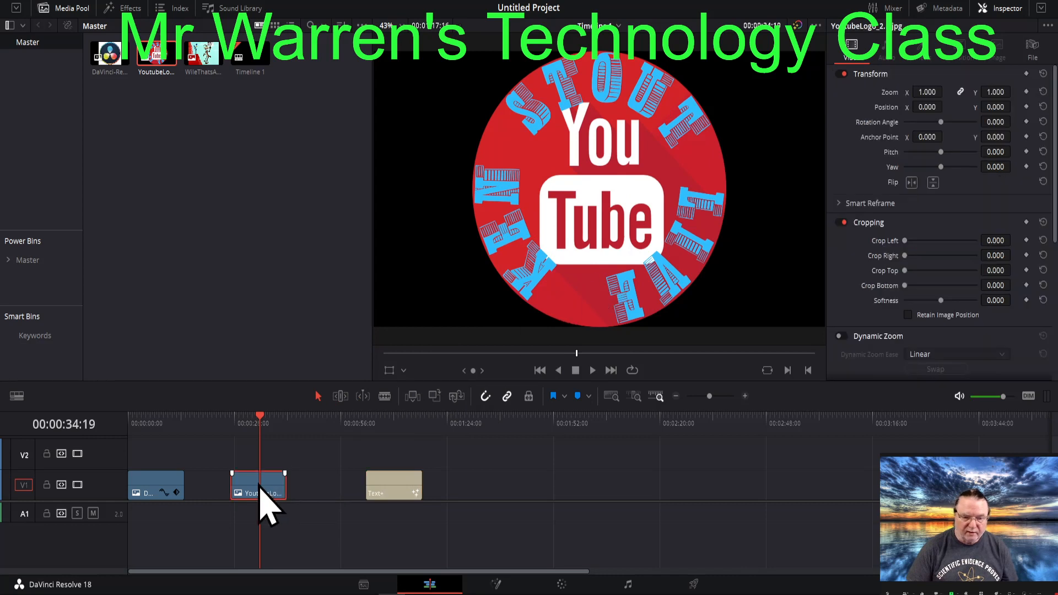
key("Delete")
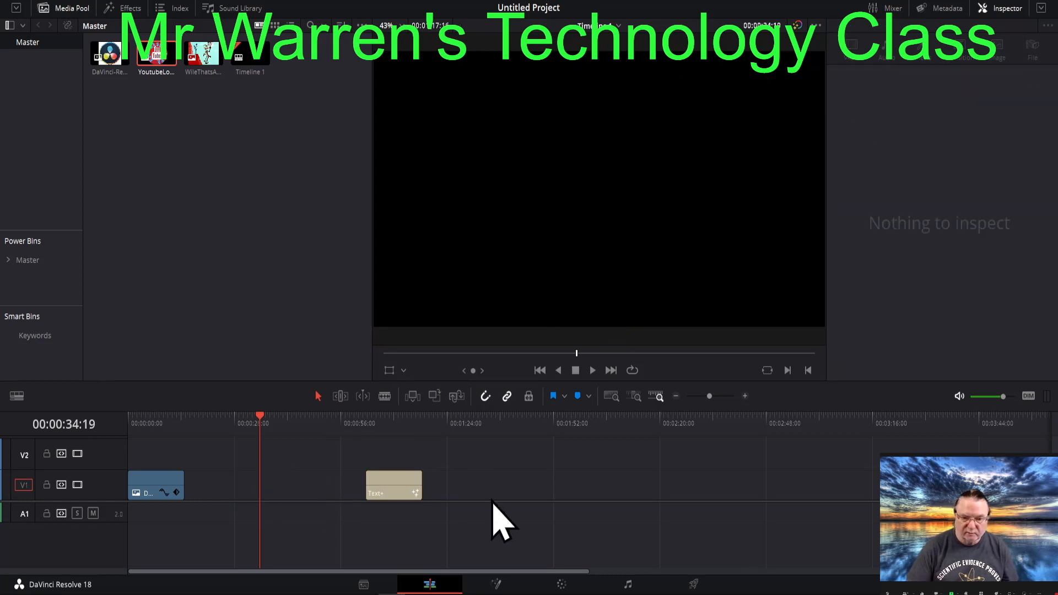
left_click_drag(413, 489, 160, 475)
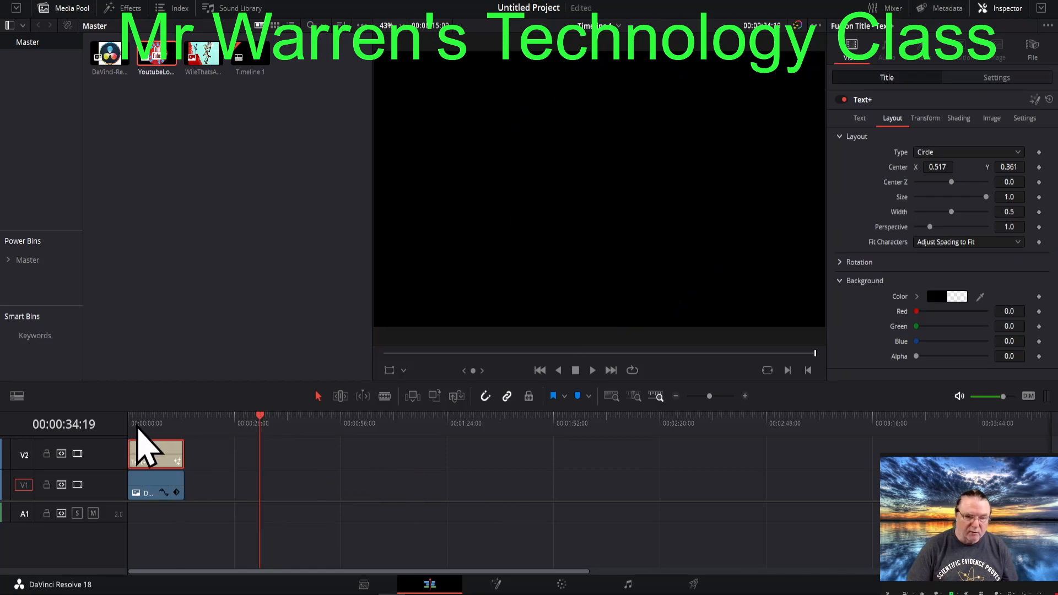
left_click(146, 428)
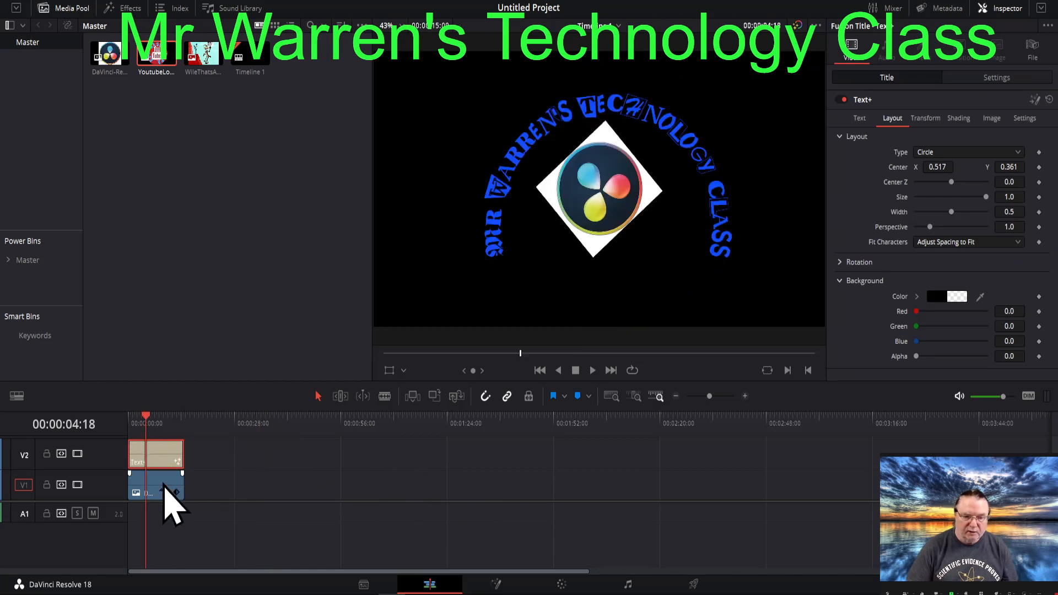
Step: Move the title clip clear of the logo clip on V2 and set its text size to 0.1417
left_click_drag(168, 453, 268, 453)
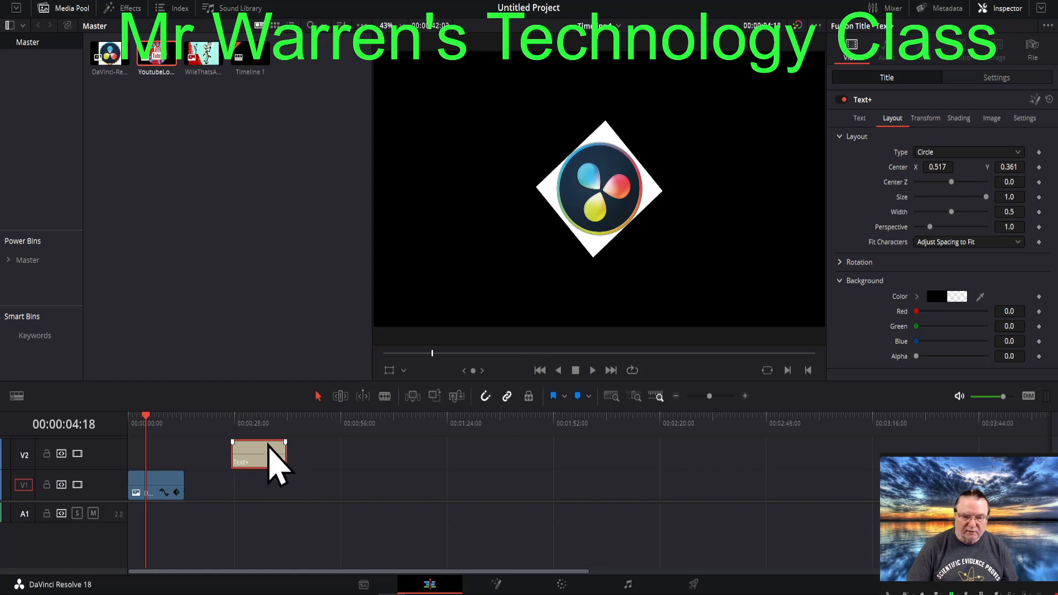
left_click(260, 422)
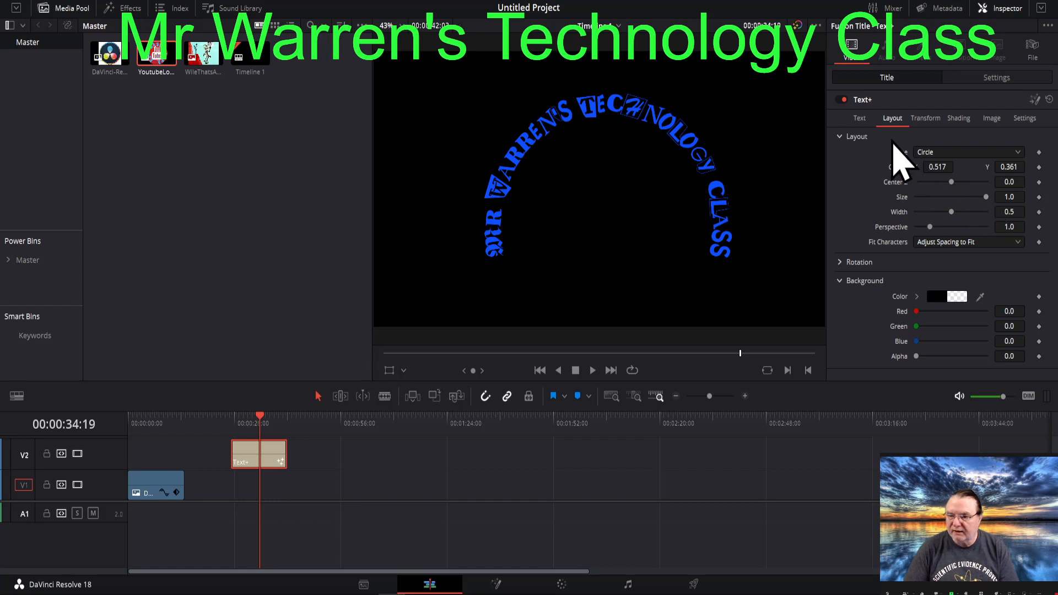
left_click(860, 118)
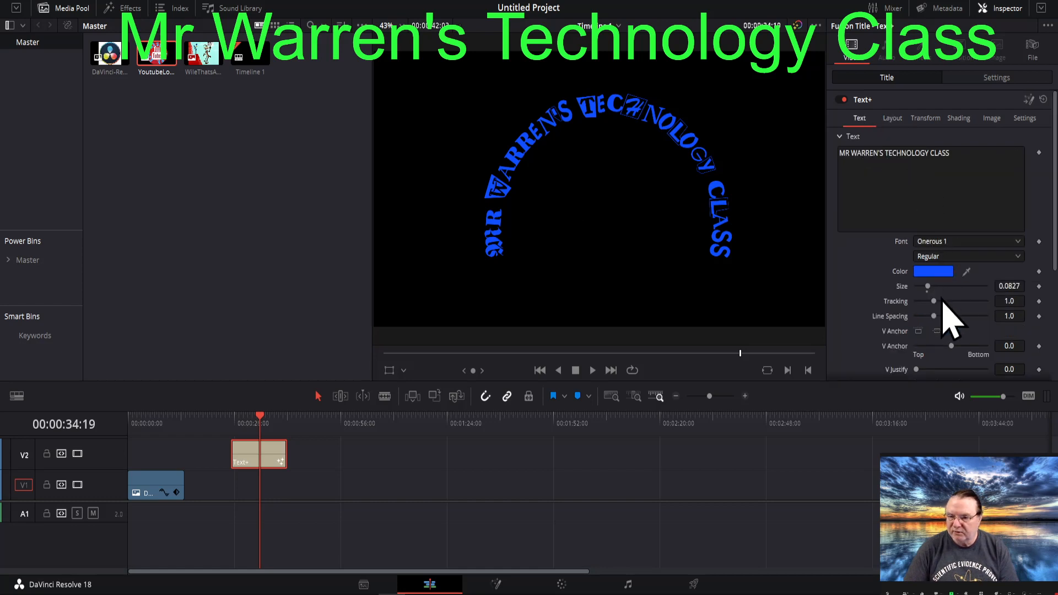
left_click_drag(928, 286, 935, 288)
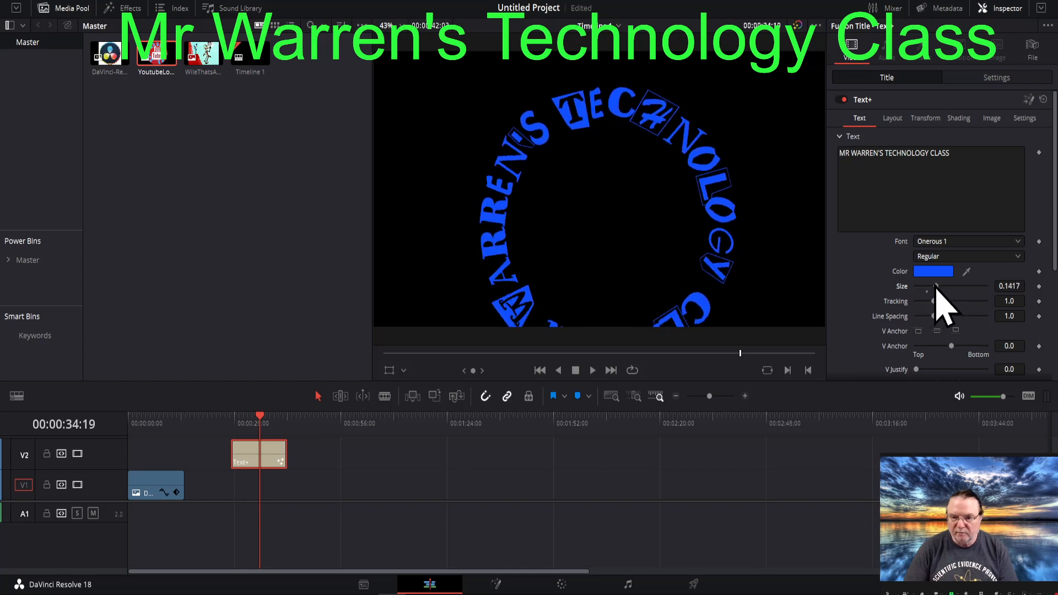
Step: Set the title's center Y to 0.481 and place the clip above the logo to view them together at 00:00:07:02
left_click(892, 117)
left_click_drag(1008, 167, 1036, 167)
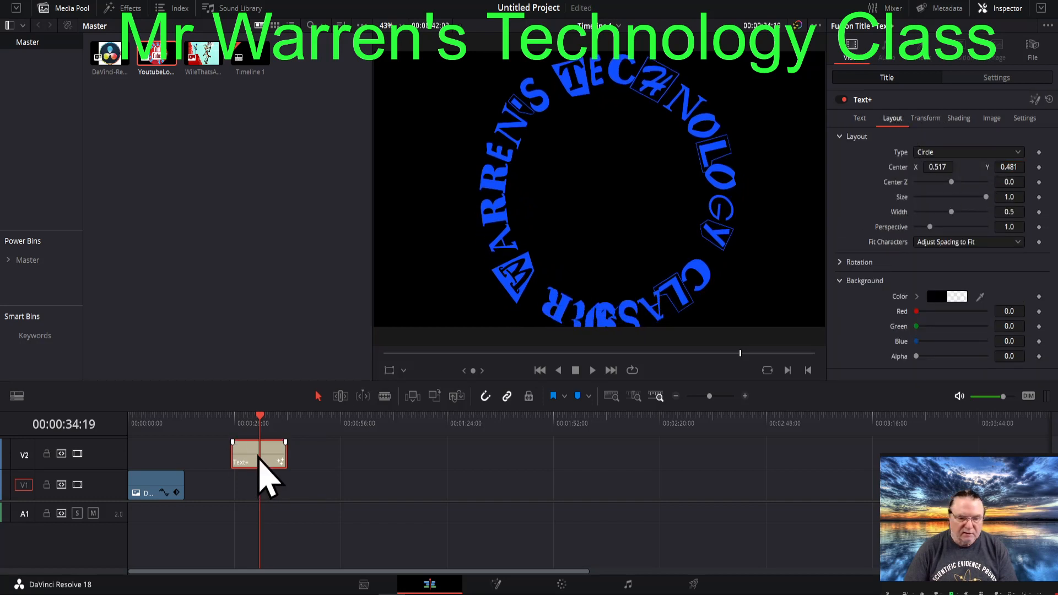
left_click_drag(257, 457, 152, 460)
left_click(156, 423)
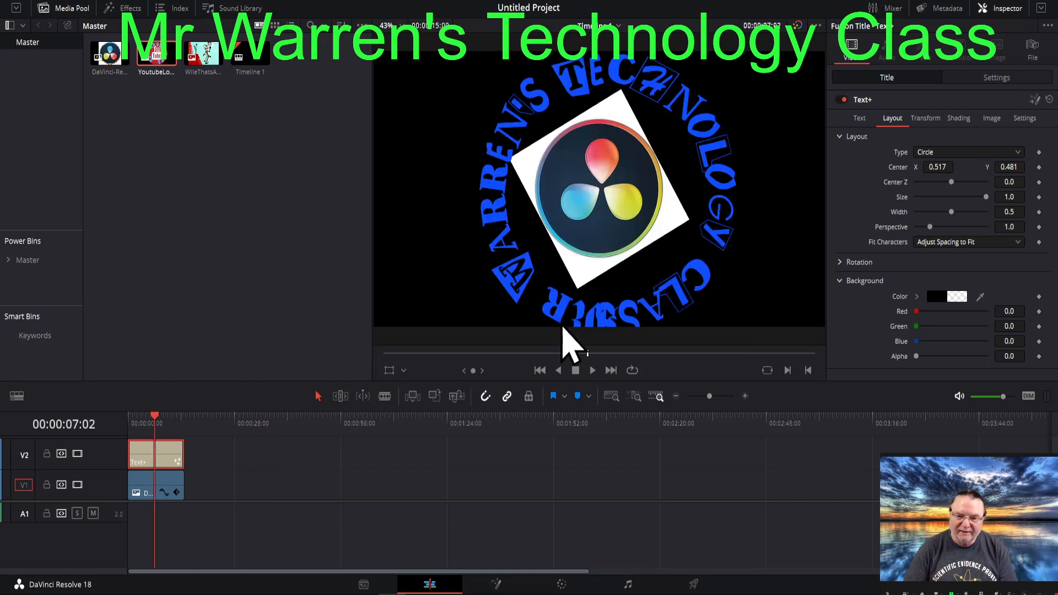
Step: Move the title clip clear of the logo clip again and set its text size to 0.126
left_click_drag(182, 461, 265, 472)
left_click(265, 422)
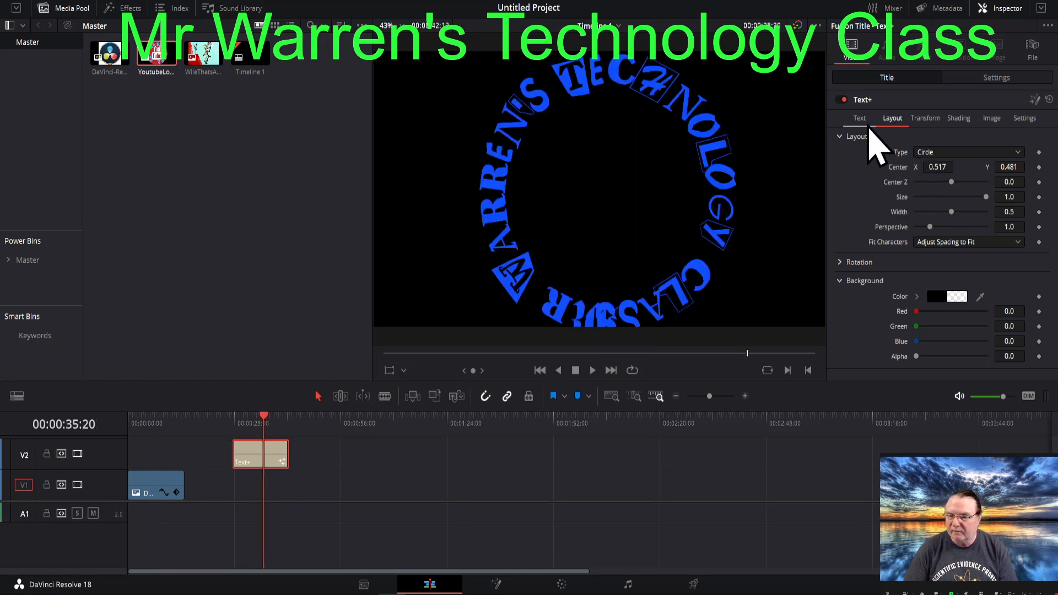
left_click(860, 121)
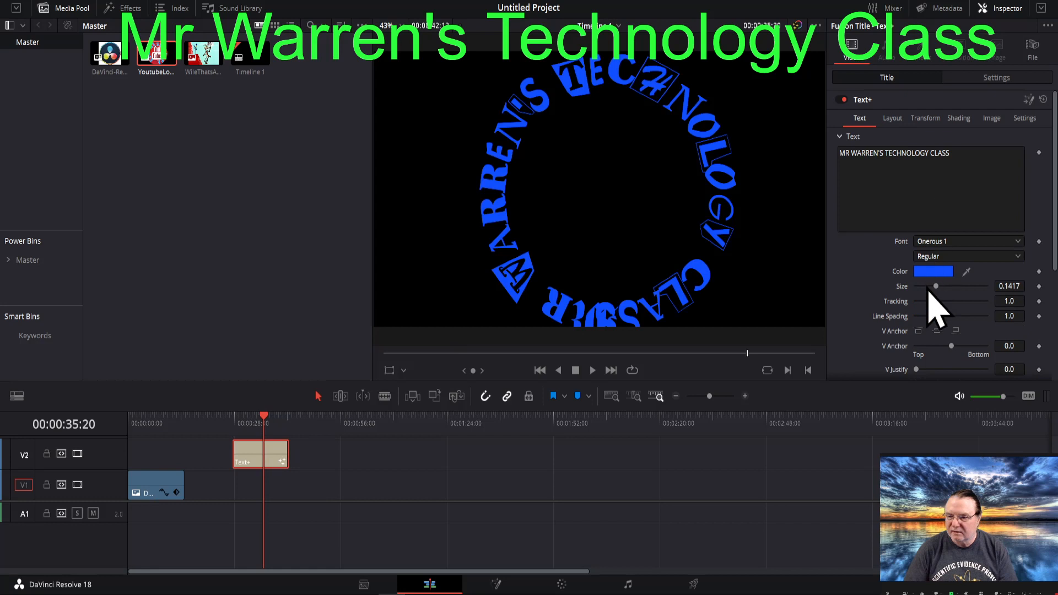
left_click_drag(937, 288, 934, 288)
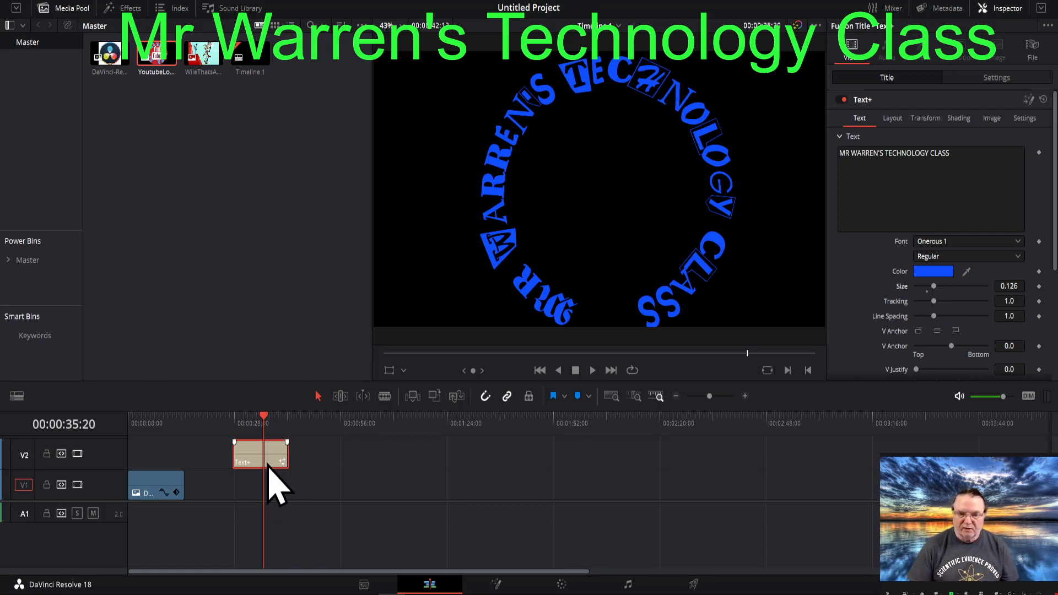
Step: Shift the title clip to start at 00:00:30:11 and add a text size keyframe of 0.0 at its first frame
mouse_move(267, 468)
left_mouse_down()
mouse_move(165, 472)
mouse_move(145, 425)
mouse_move(156, 465)
mouse_move(267, 470)
left_mouse_up()
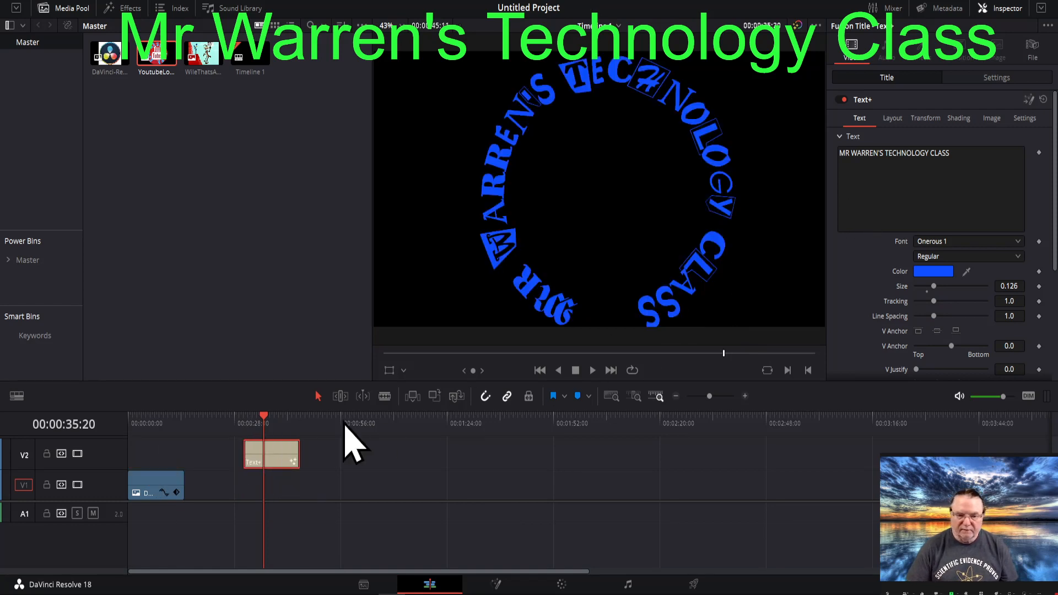
left_click(539, 370)
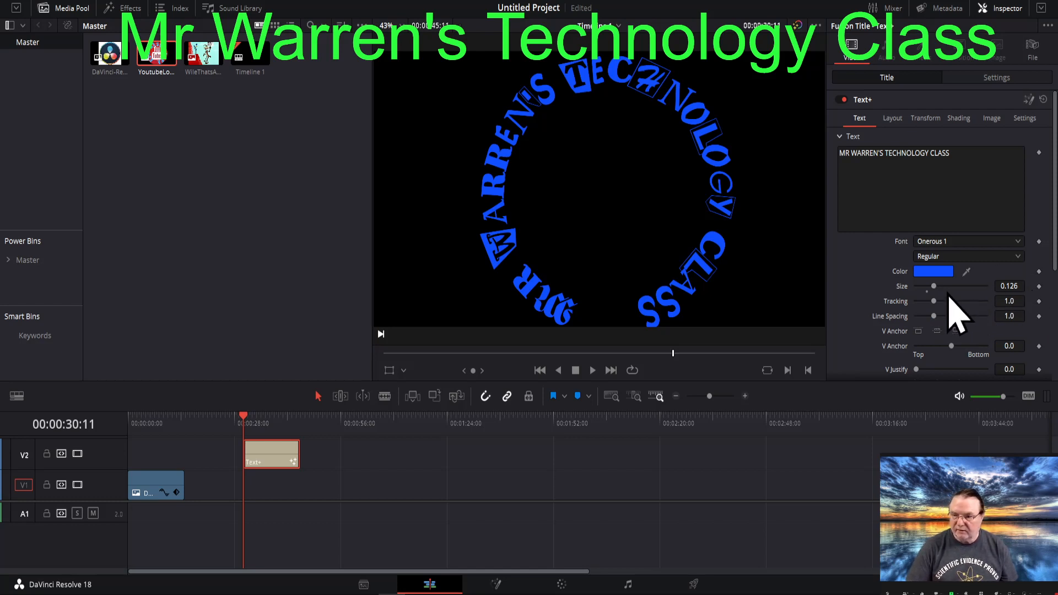
left_click_drag(935, 292, 869, 297)
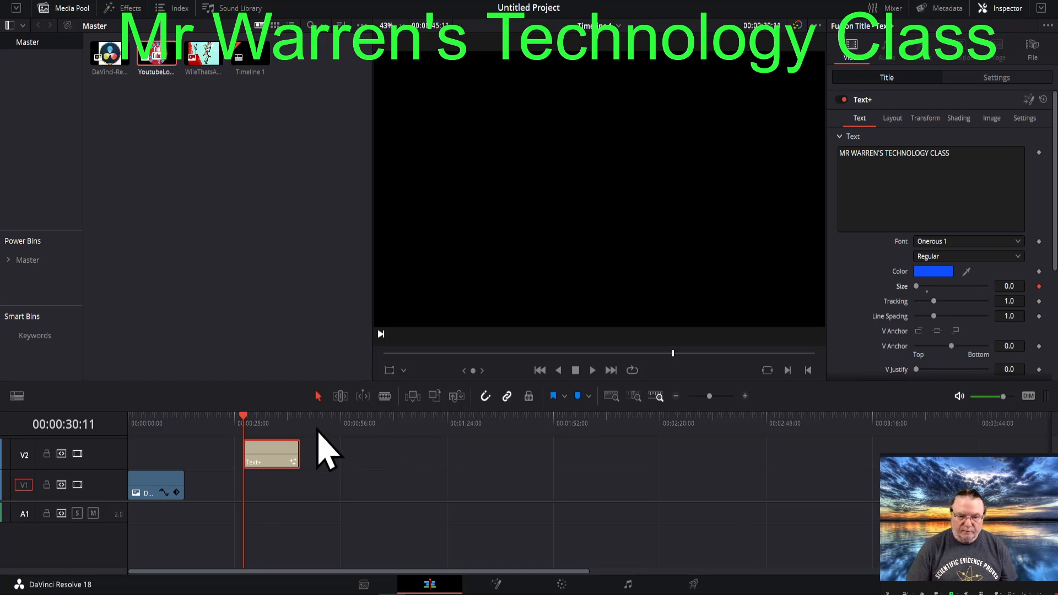
Step: Add a text size keyframe of 0.0126 to the title at 00:00:44:11 and preview the clip
left_click(300, 419)
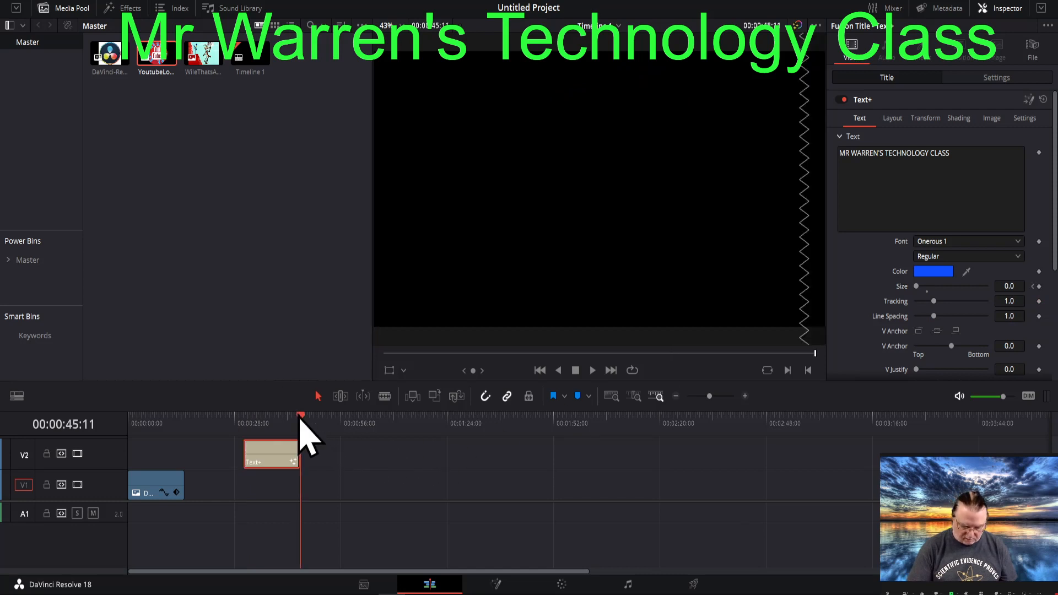
key("Left")
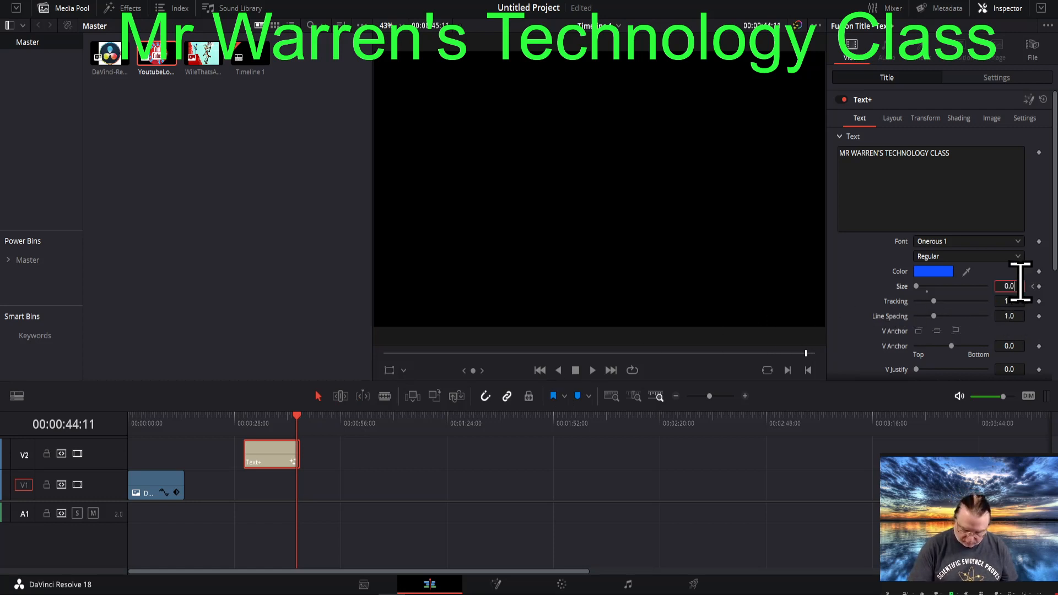
key("Tab")
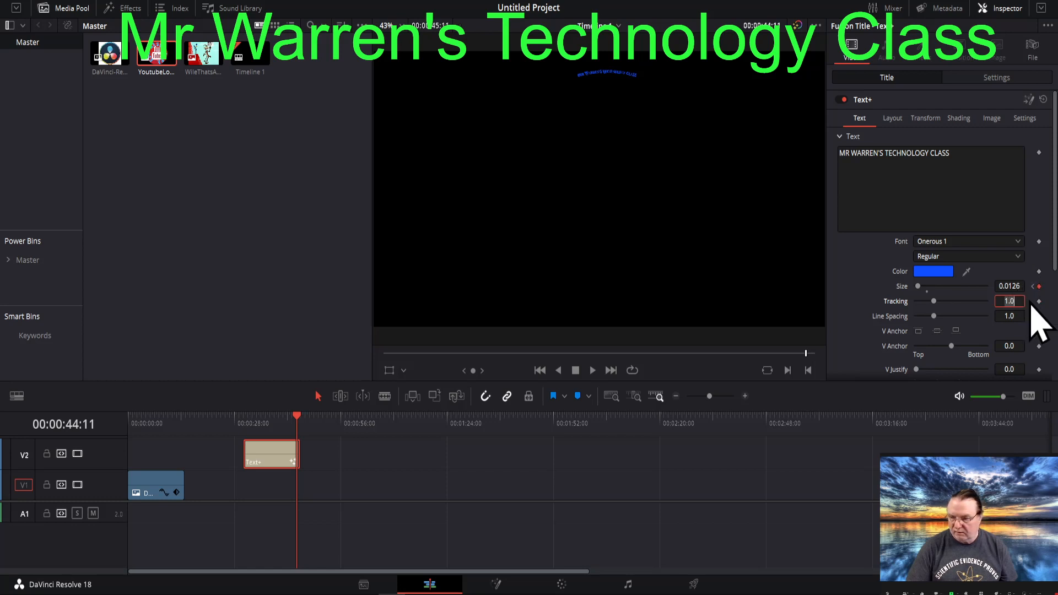
left_click(539, 370)
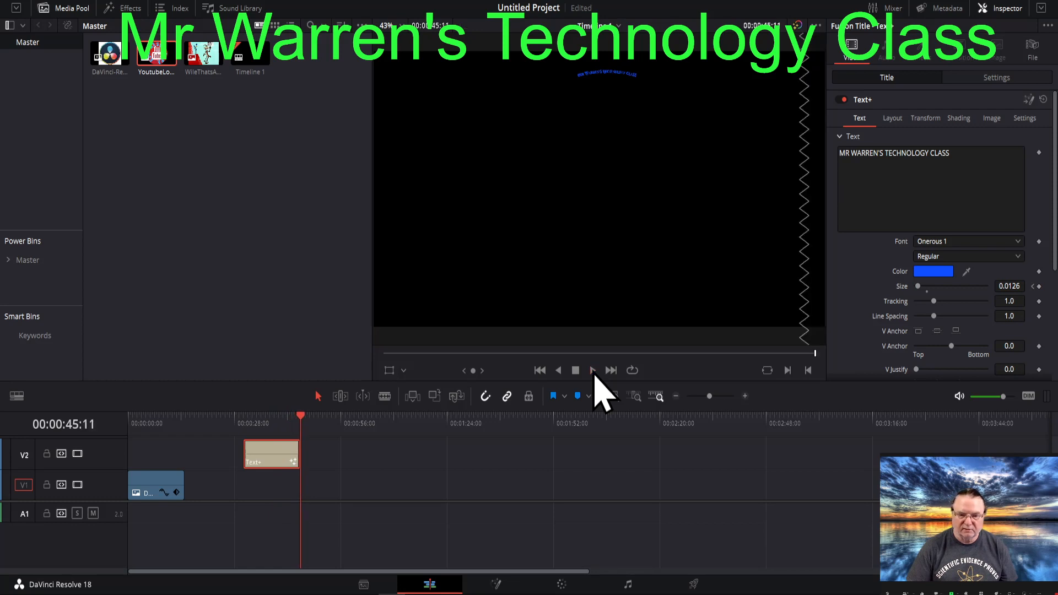
Step: Place the title clip above the logo clip at the timeline start and play both from the beginning
left_click_drag(255, 463, 138, 446)
key("Home")
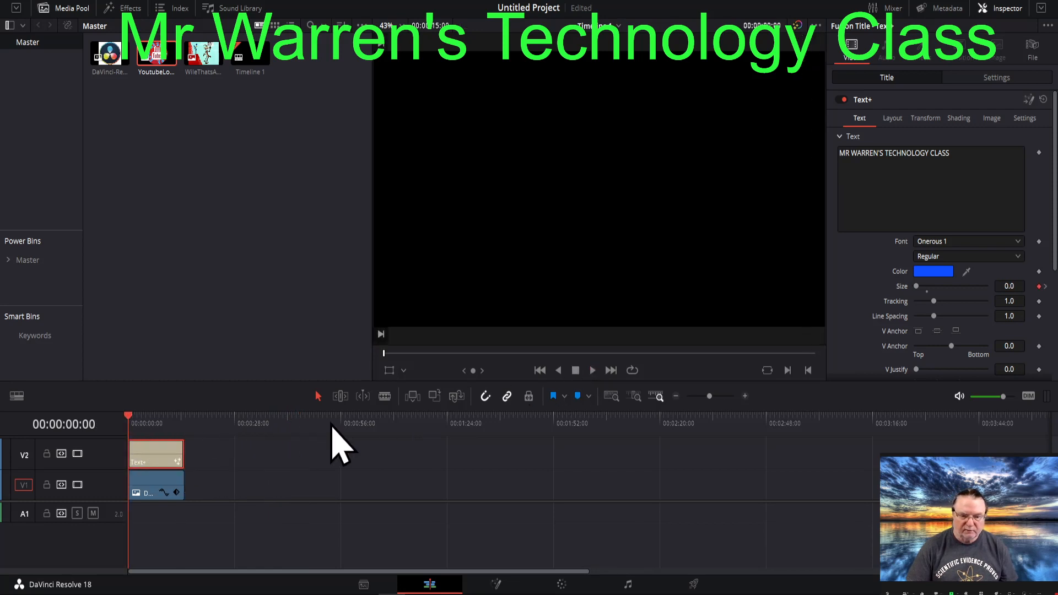
key("space")
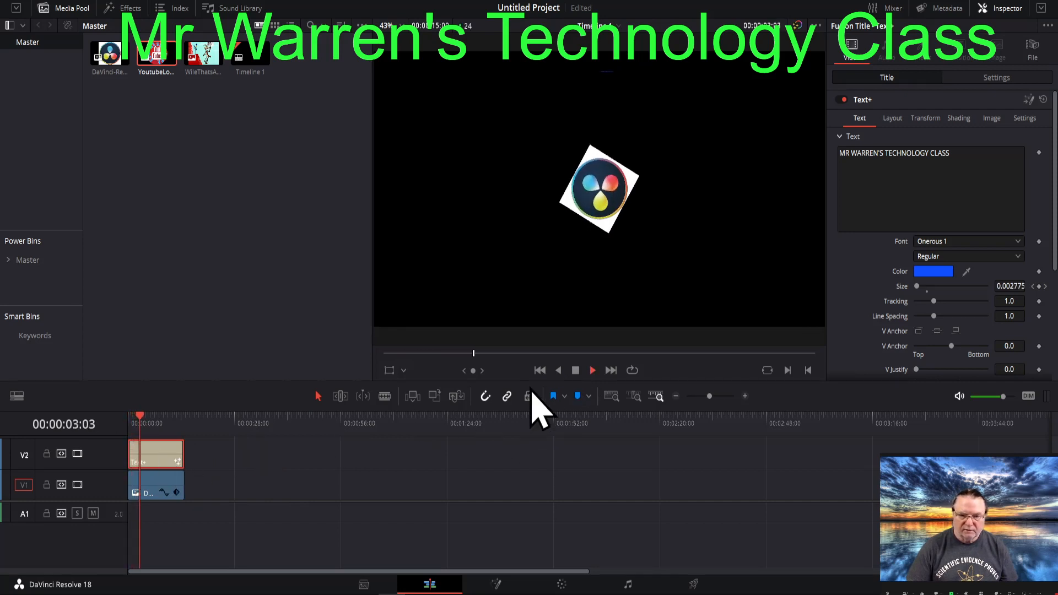
left_click(575, 370)
Step: Undo the title clip's move above the logo clip and its recent text size keyframing
left_click_drag(167, 462, 333, 487)
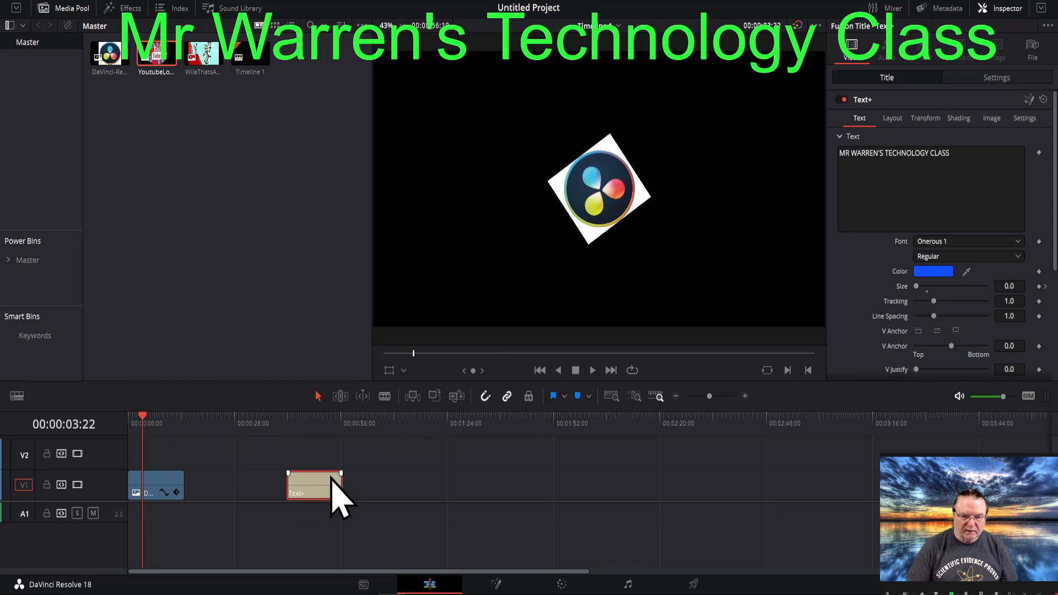
left_click(310, 422)
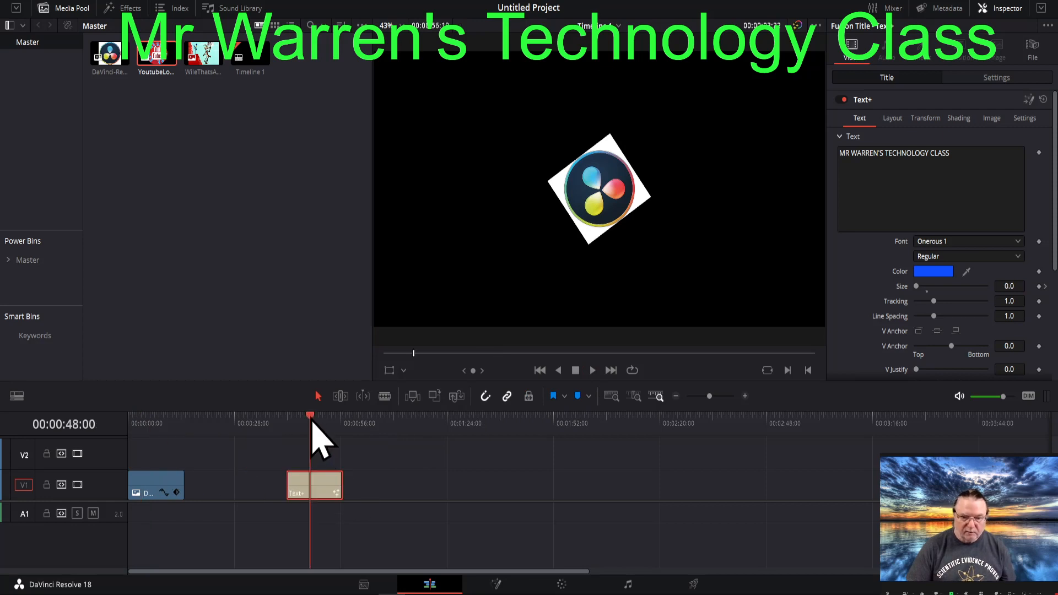
key("ctrl+z")
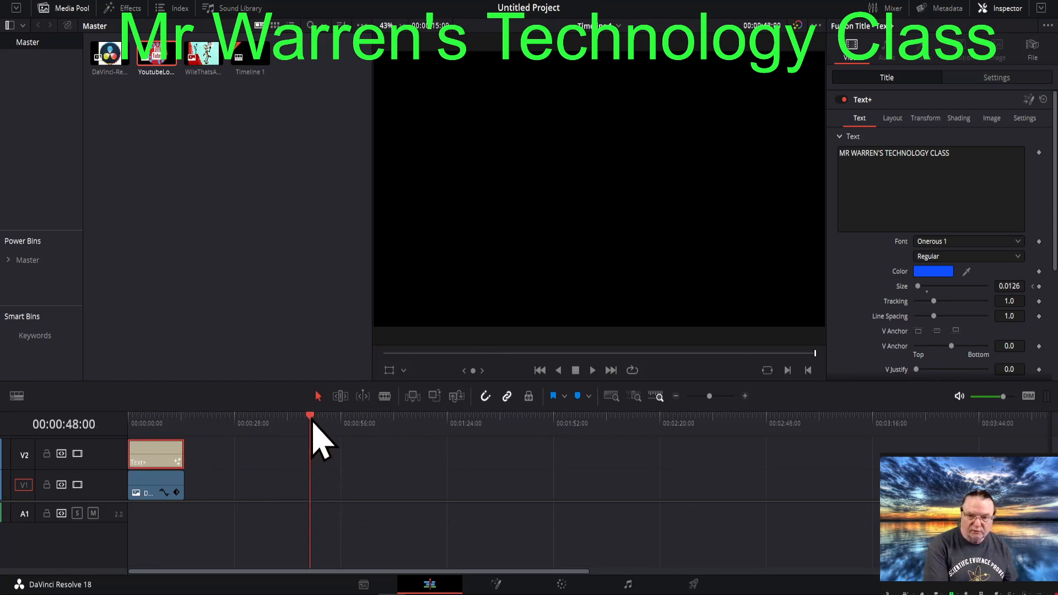
key("ctrl+shift+z")
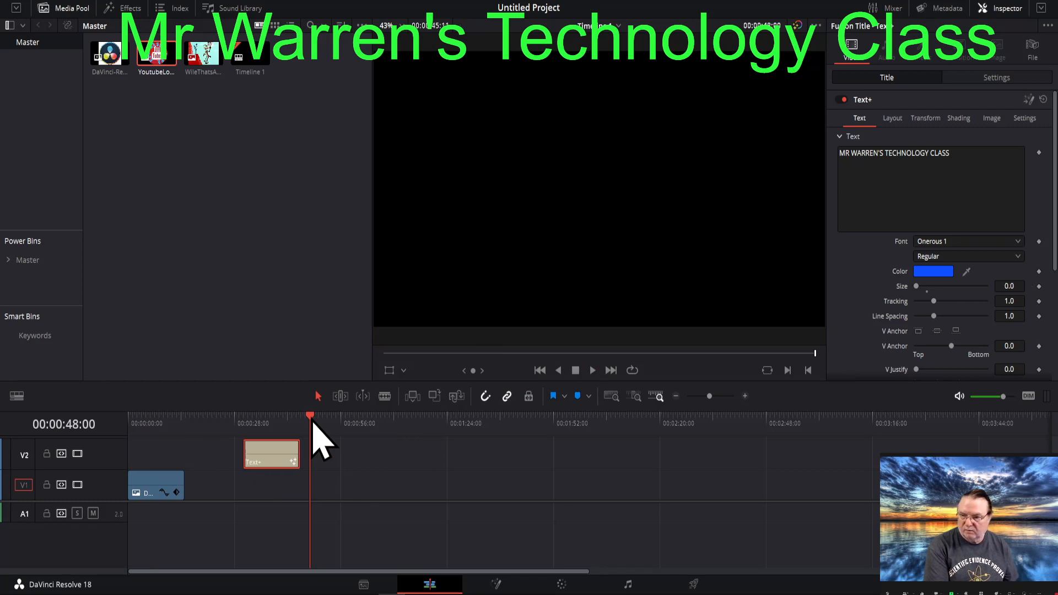
Step: Shift the title clip one second later on its track and set its text size to 0.1299
left_click(273, 423)
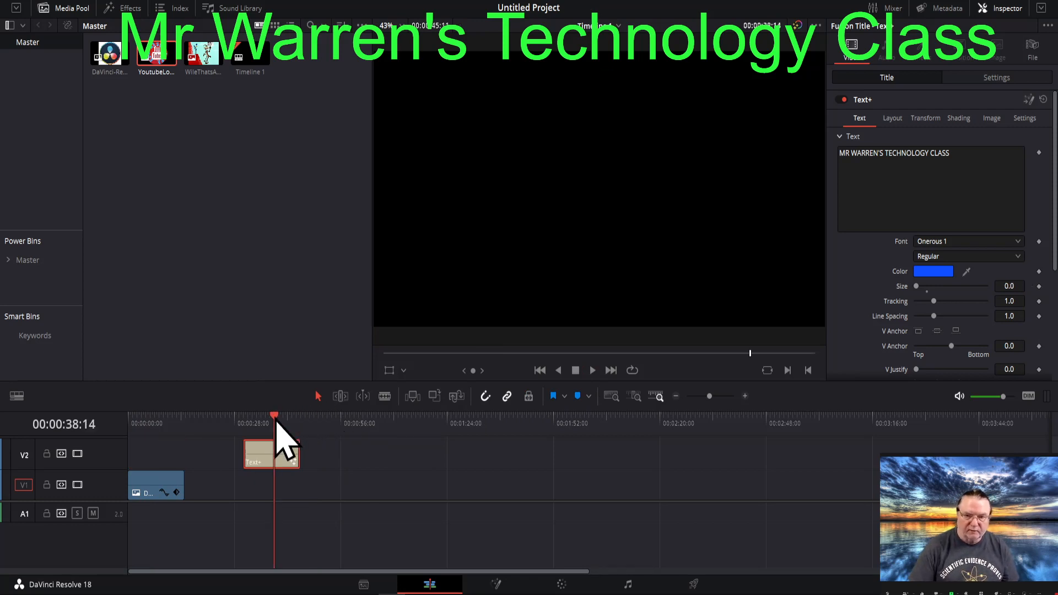
mouse_move(274, 454)
left_mouse_down()
mouse_move(260, 461)
mouse_move(278, 472)
left_mouse_up()
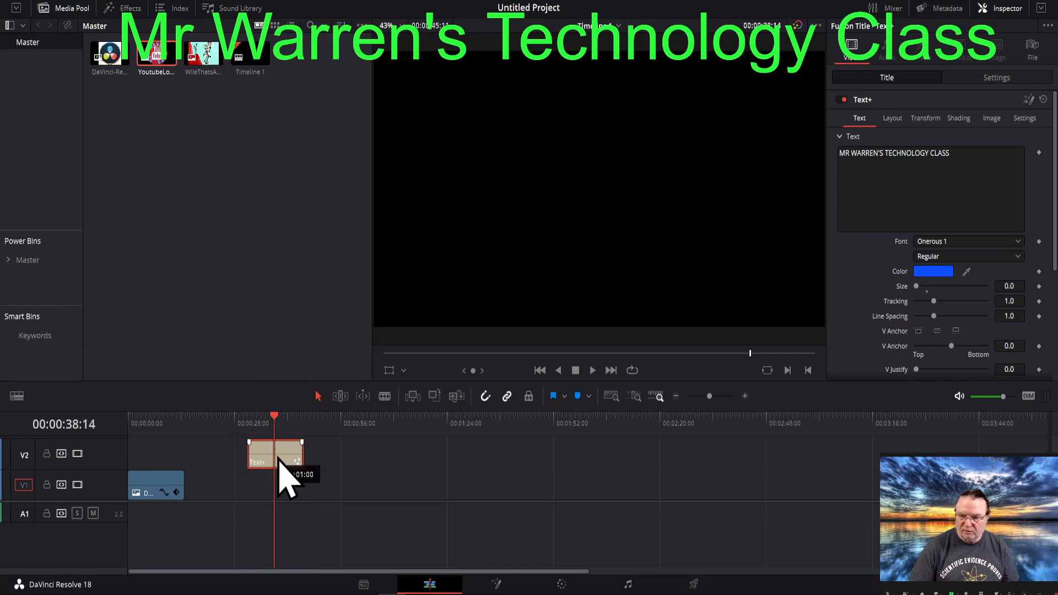
mouse_move(918, 289)
left_mouse_down()
mouse_move(949, 290)
mouse_move(937, 290)
left_mouse_up()
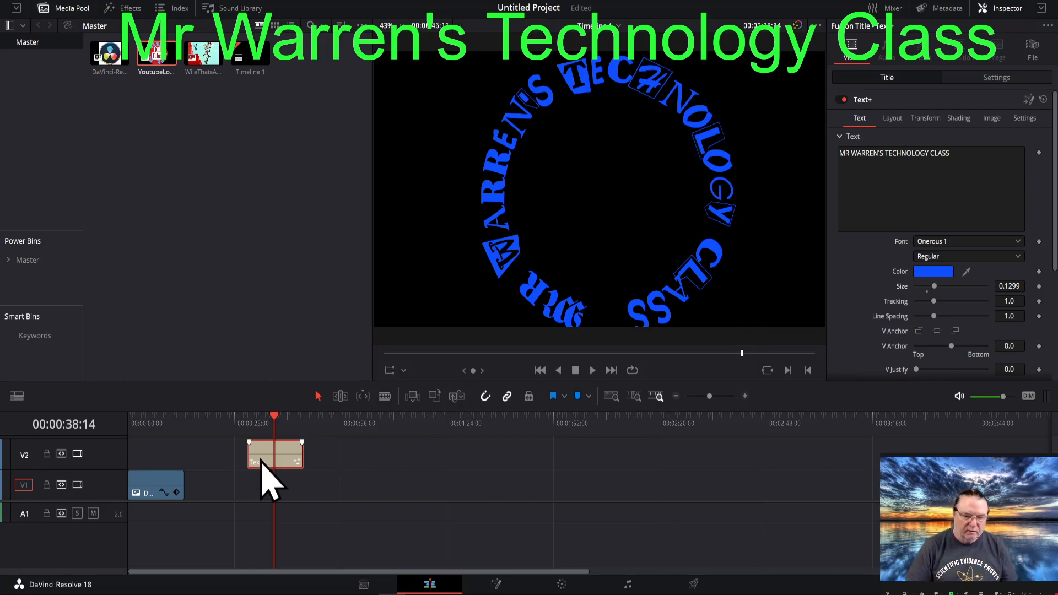
Step: Place the resized title clip back above the logo clip at the timeline start and preview both together
left_click_drag(274, 455, 143, 463)
left_click(136, 429)
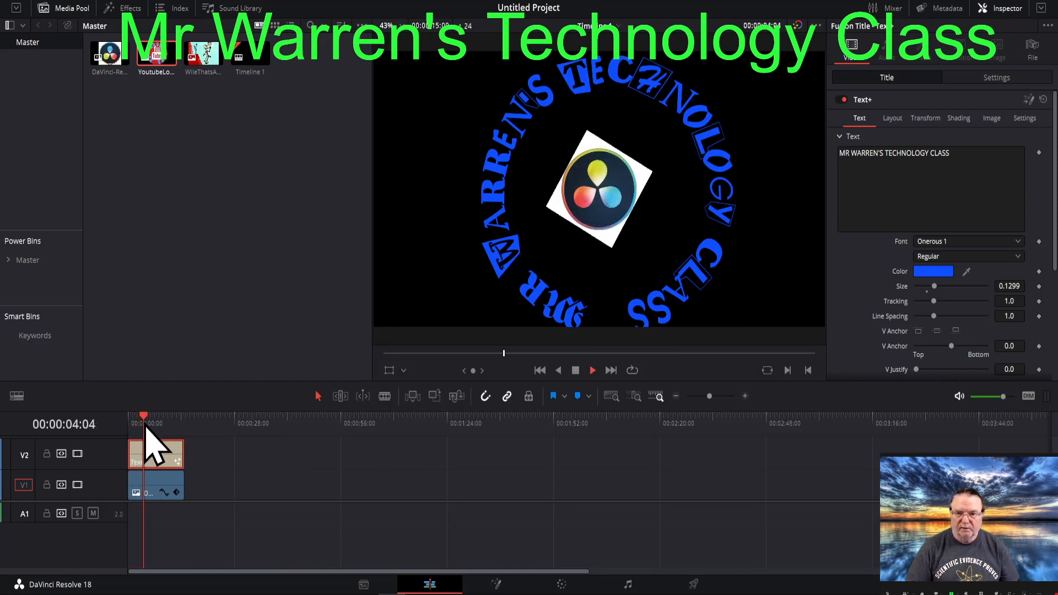
key("space")
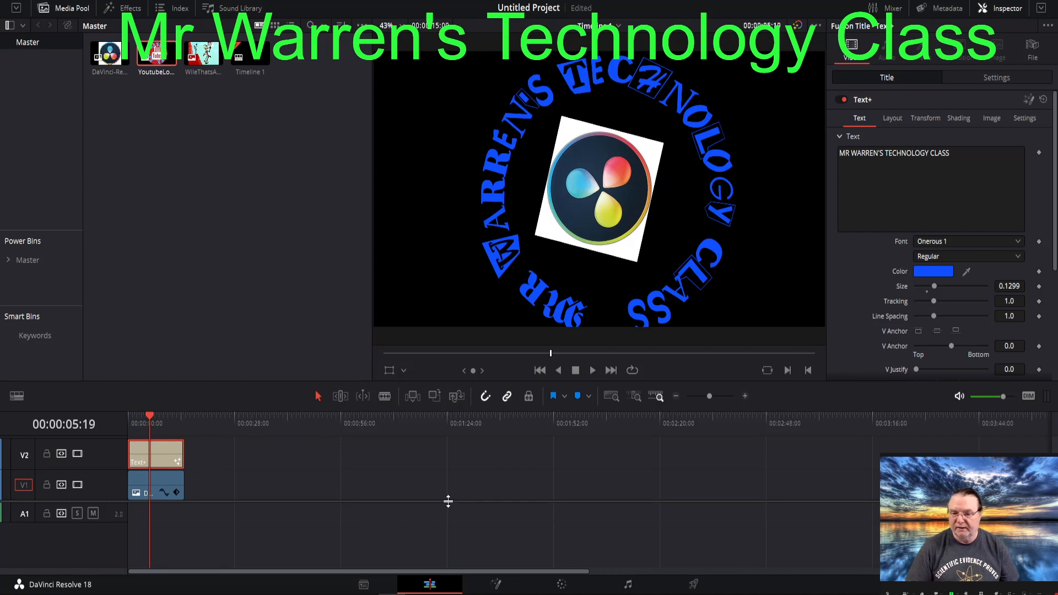
Step: Go to the Deliver page, name the render file MR WARRENS TECH CLASS and start choosing its save location
left_click(695, 587)
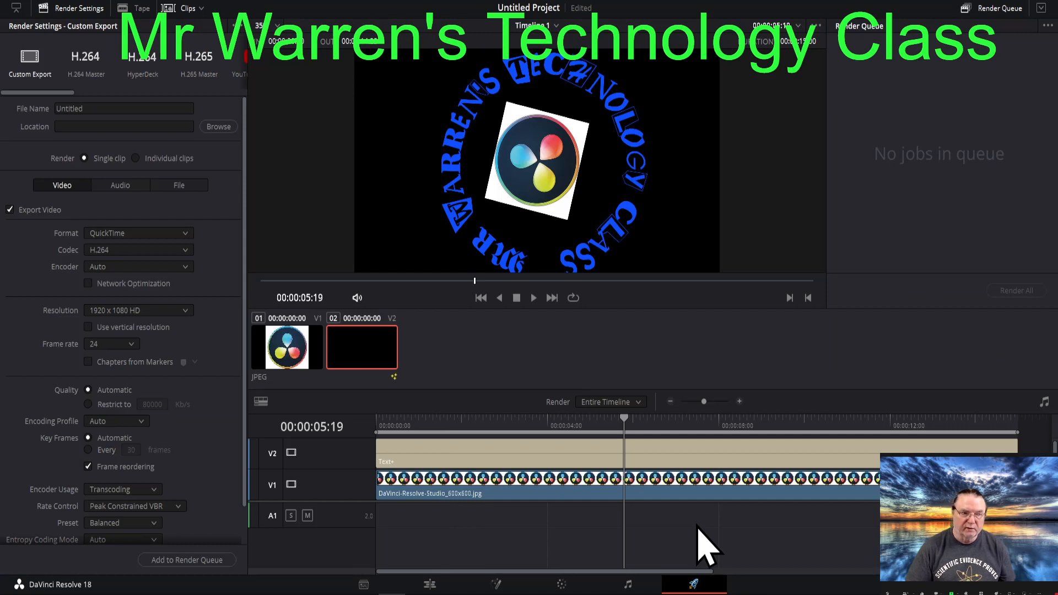
left_click(105, 108)
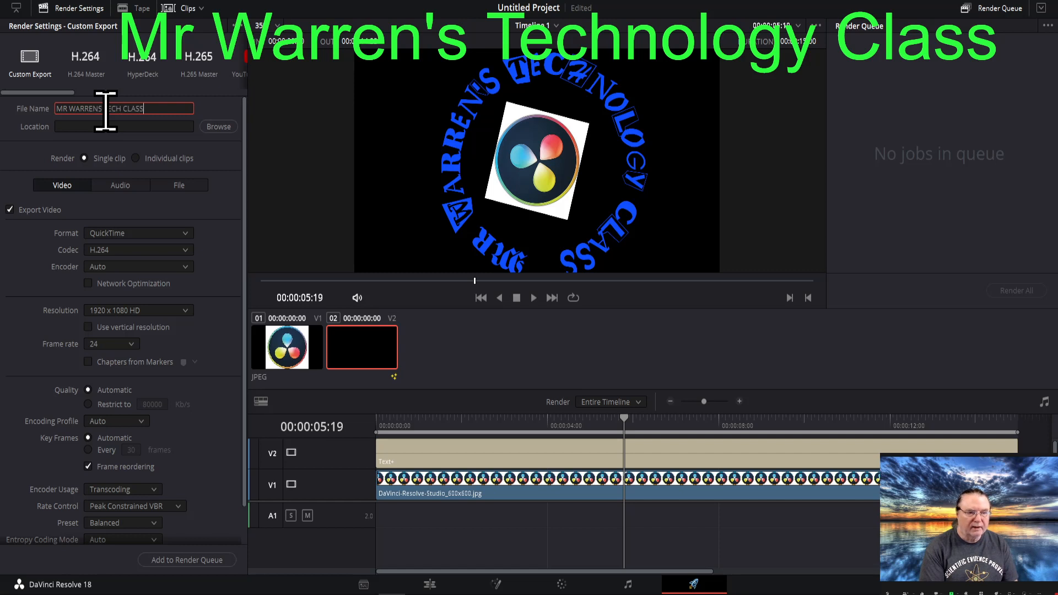
left_click(218, 126)
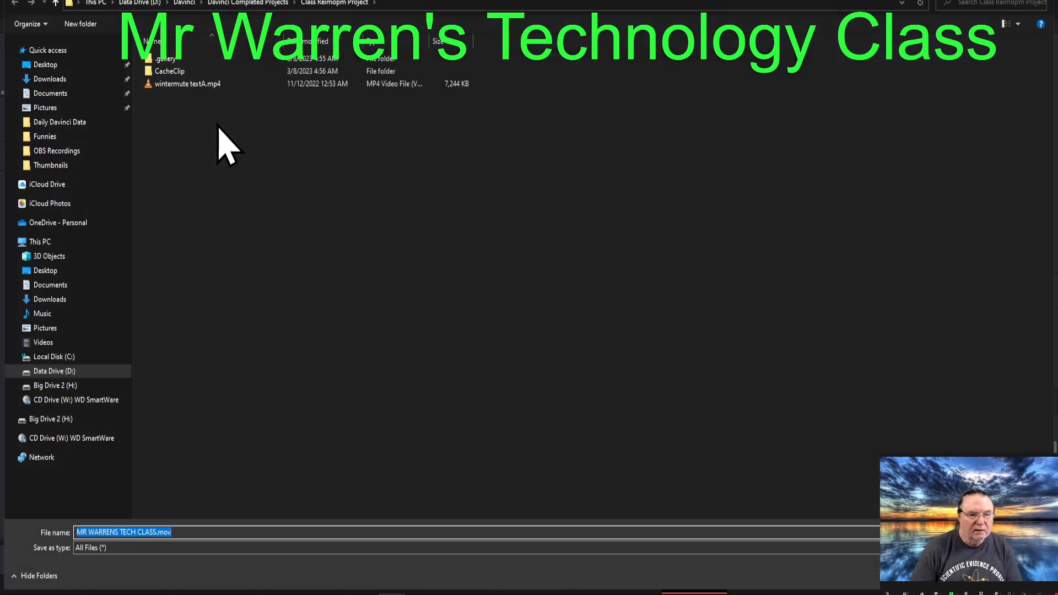
Step: Look through the Data Drive (D:), Davinci and Davinci Completed Projects folders for a suitable save location
left_click(69, 372)
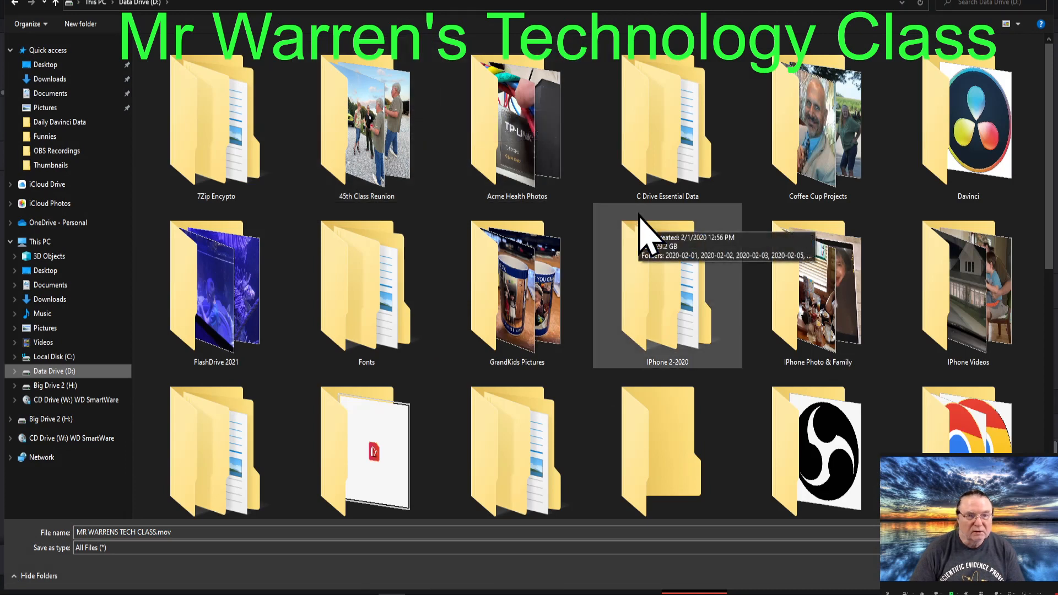
double_click(951, 125)
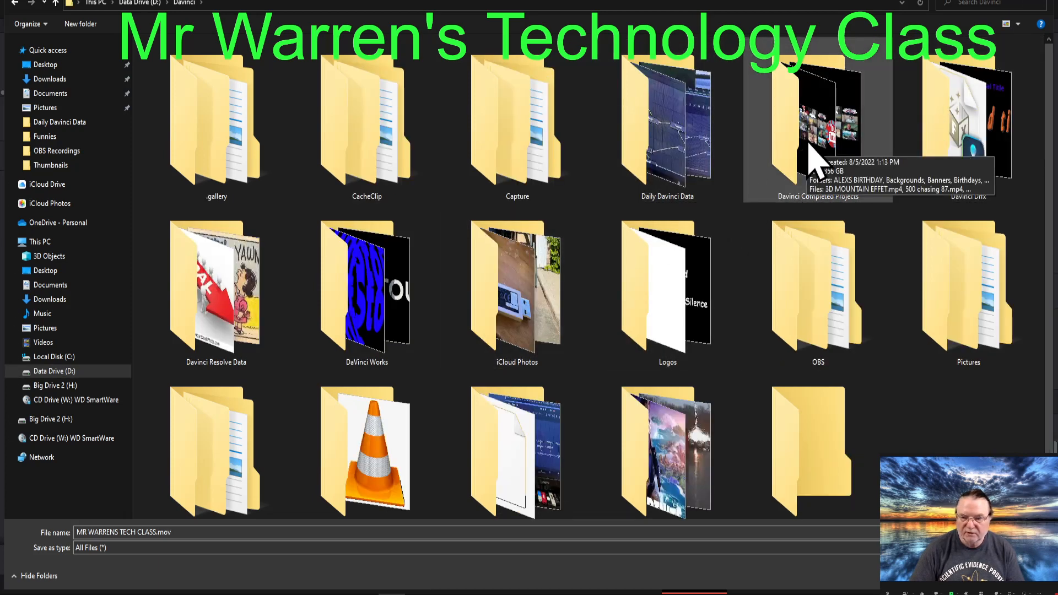
double_click(811, 160)
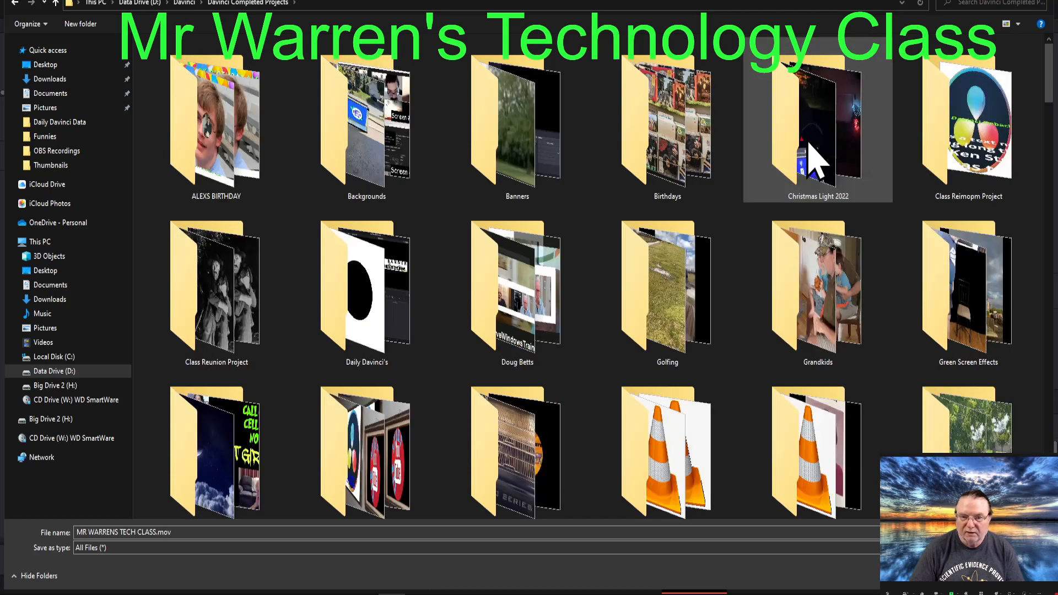
scroll(782, 182, "down", 1)
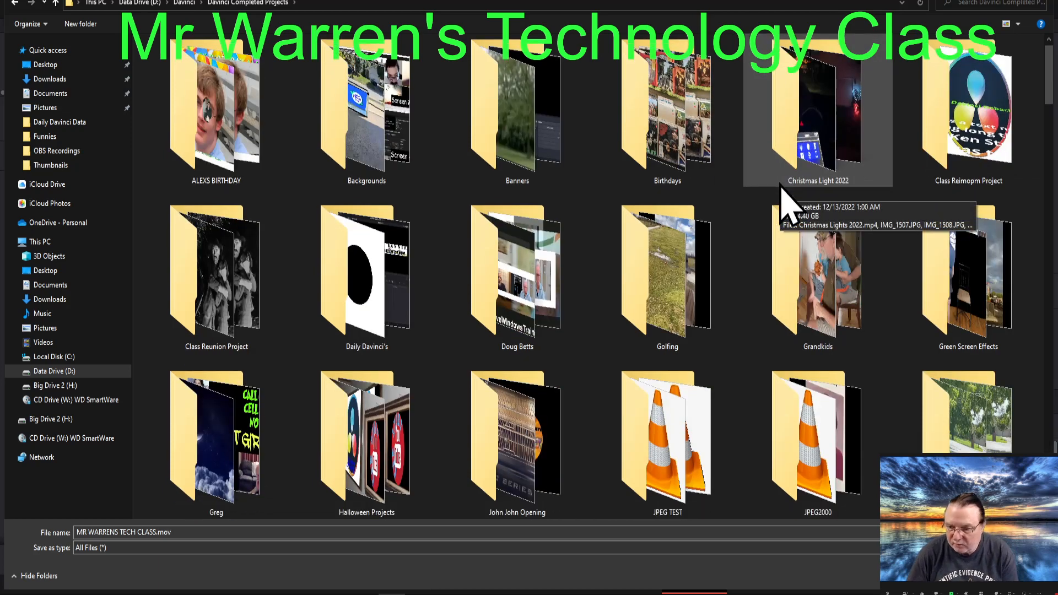
scroll(781, 186, "down", 2)
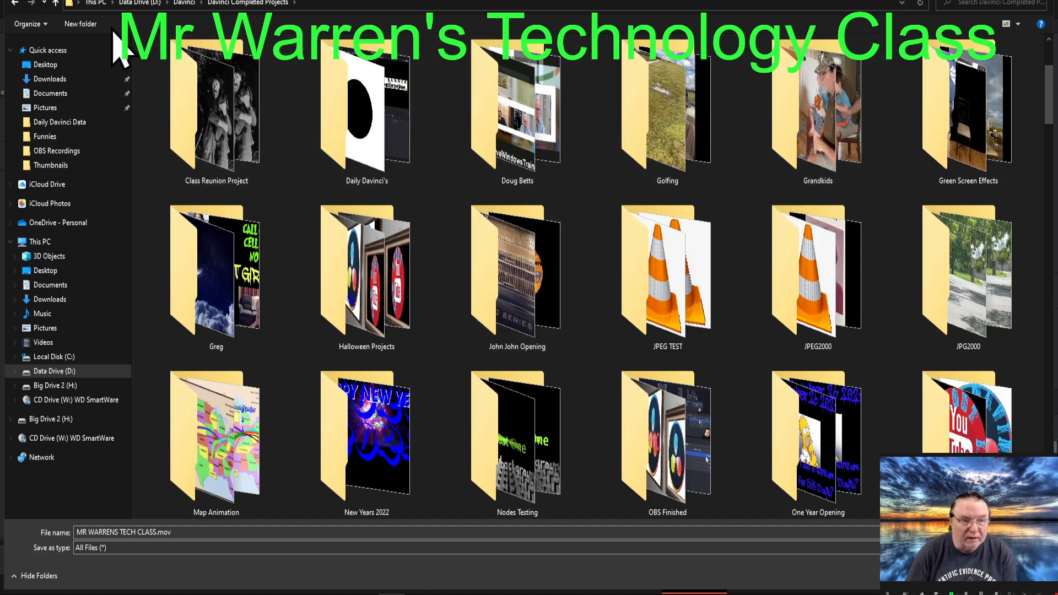
left_click(56, 3)
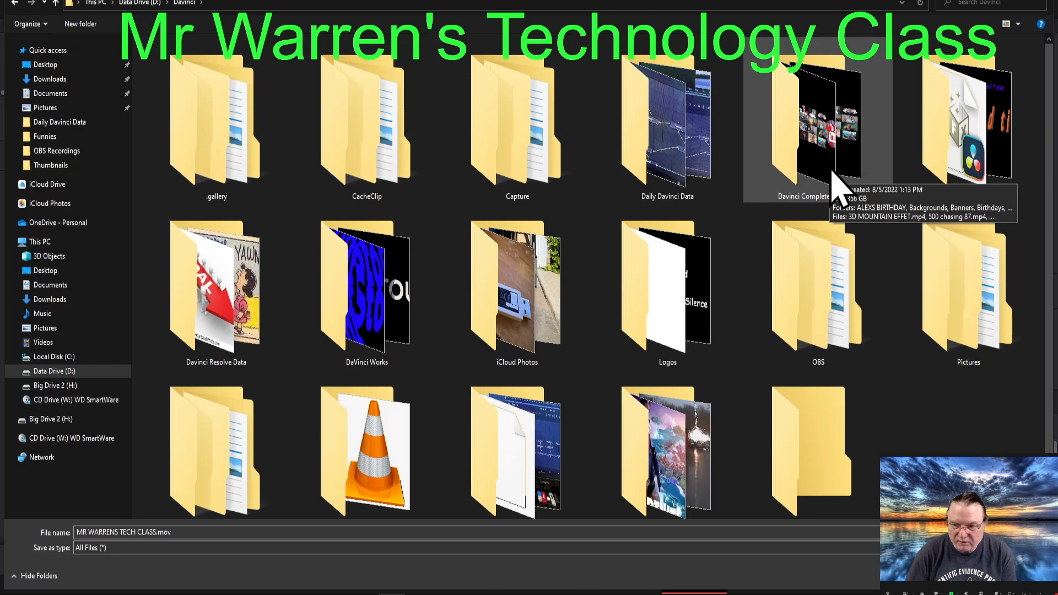
scroll(833, 182, "down", 1)
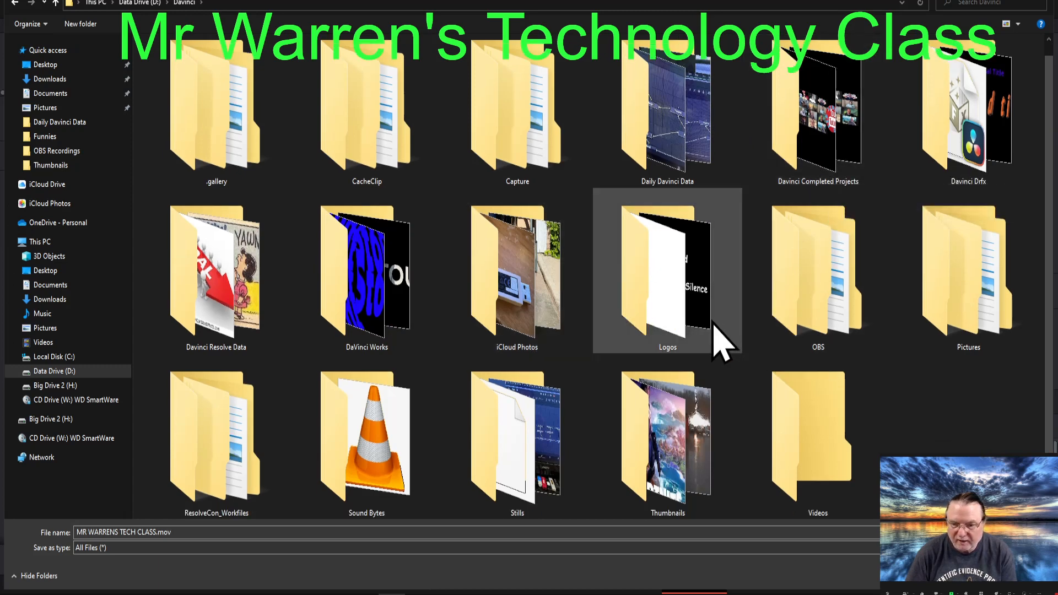
left_click(56, 3)
scroll(801, 263, "down", 1)
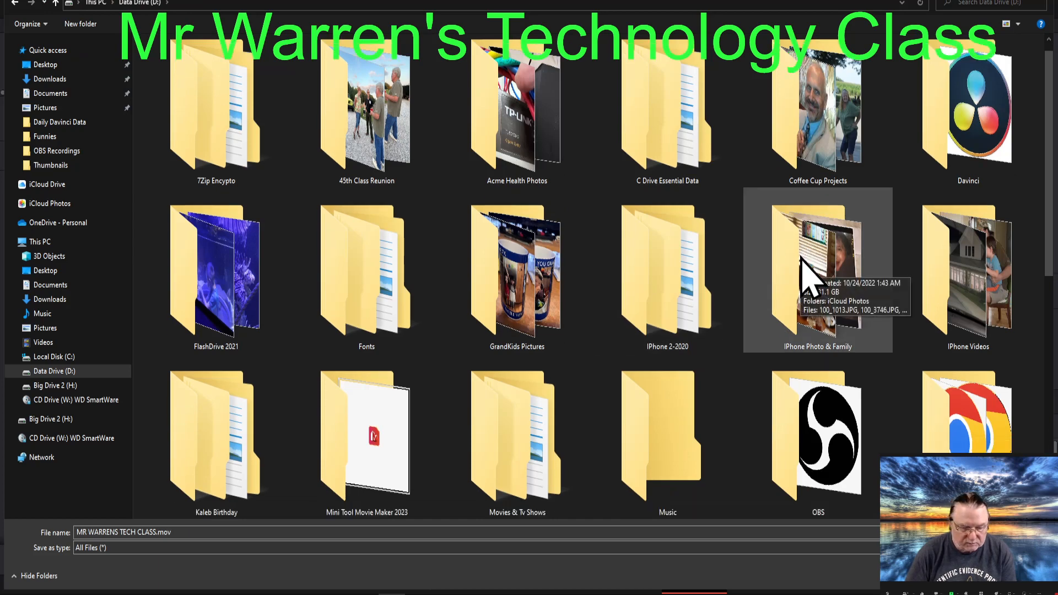
scroll(801, 264, "down", 2)
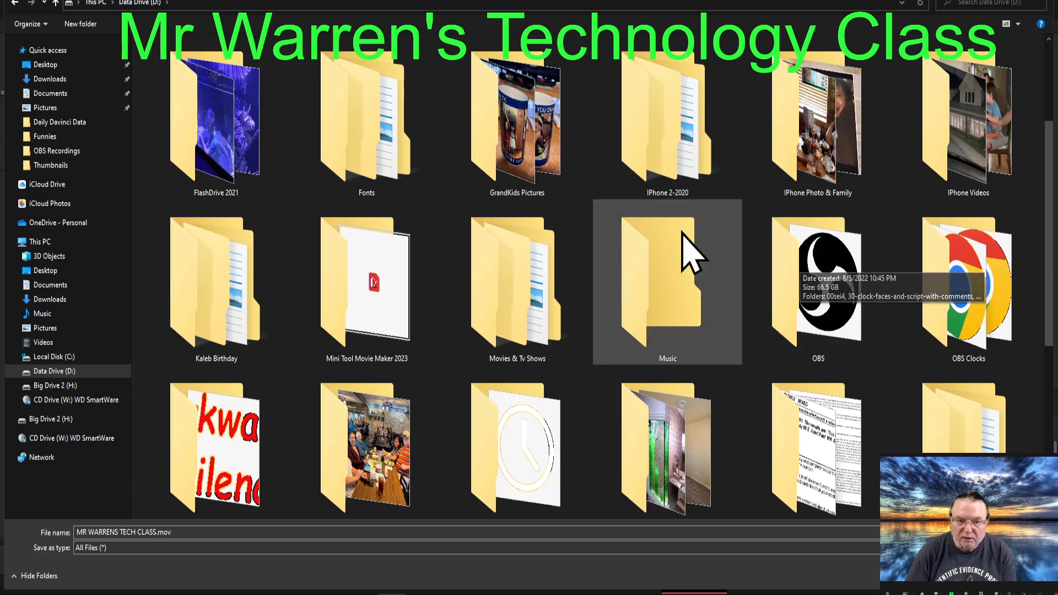
scroll(717, 278, "up", 2)
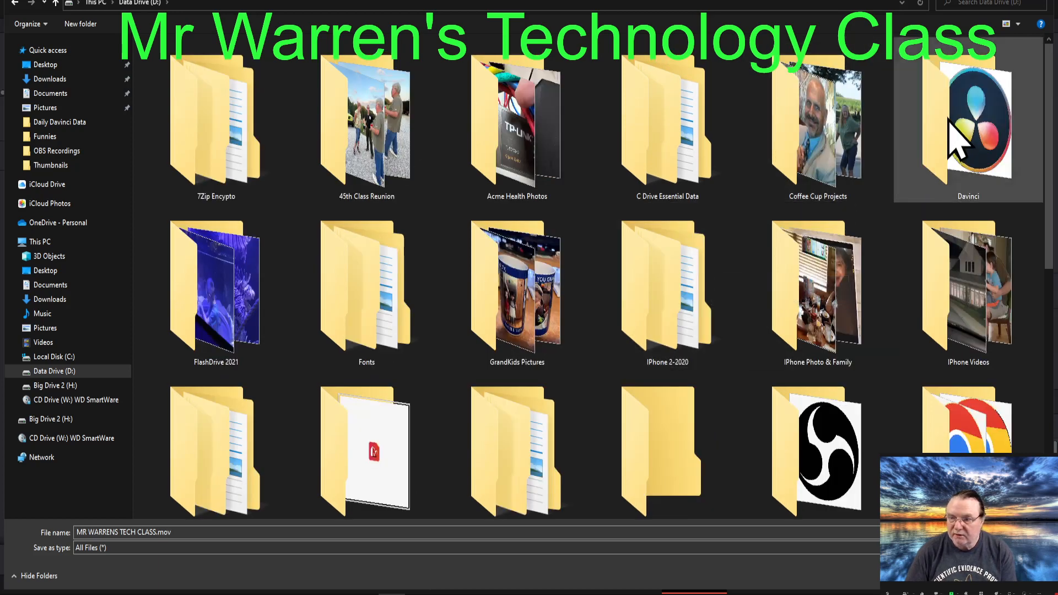
Step: Set the render location to the first subfolder inside D:\Davinci\Davinci Completed Projects
double_click(958, 140)
double_click(825, 152)
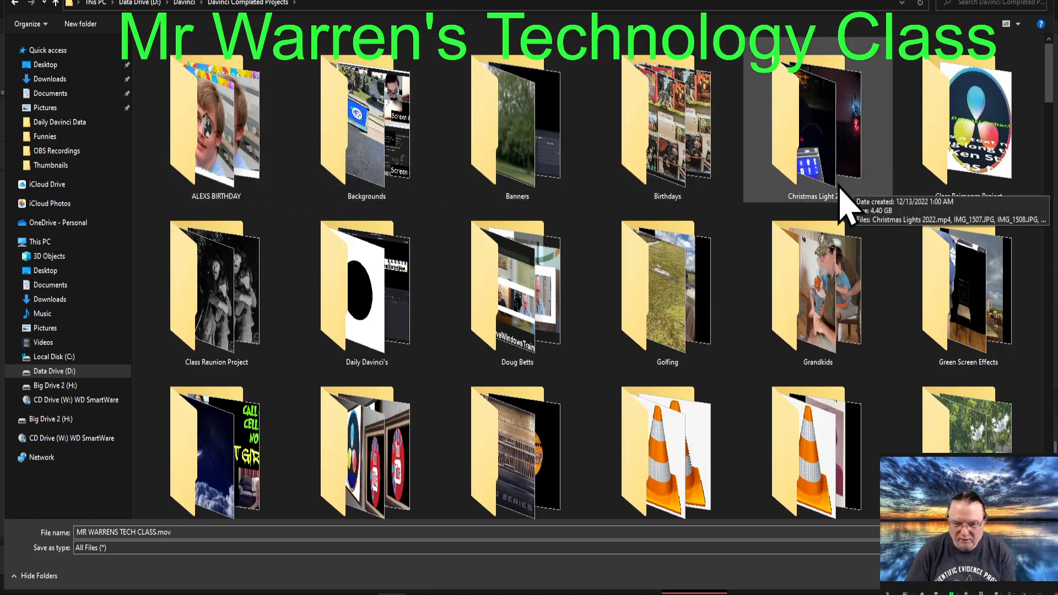
scroll(846, 205, "down", 1)
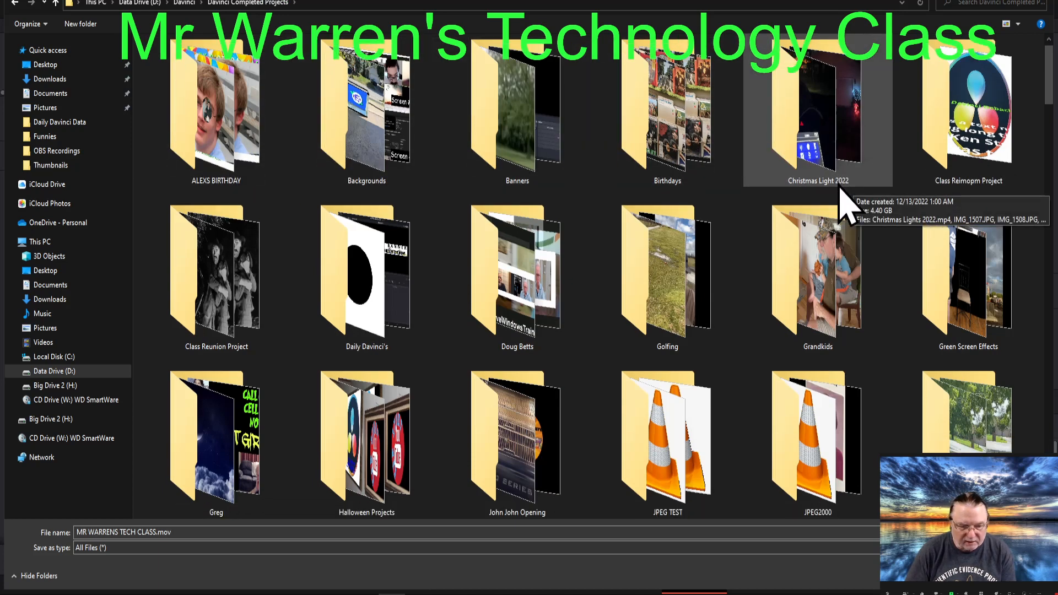
scroll(840, 187, "down", 3)
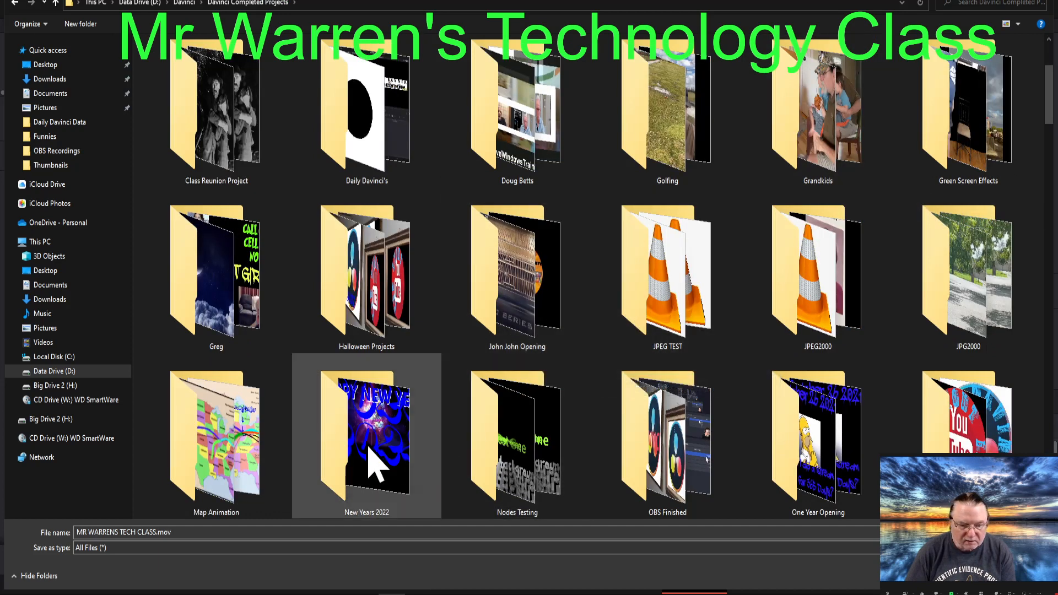
scroll(589, 419, "down", 3)
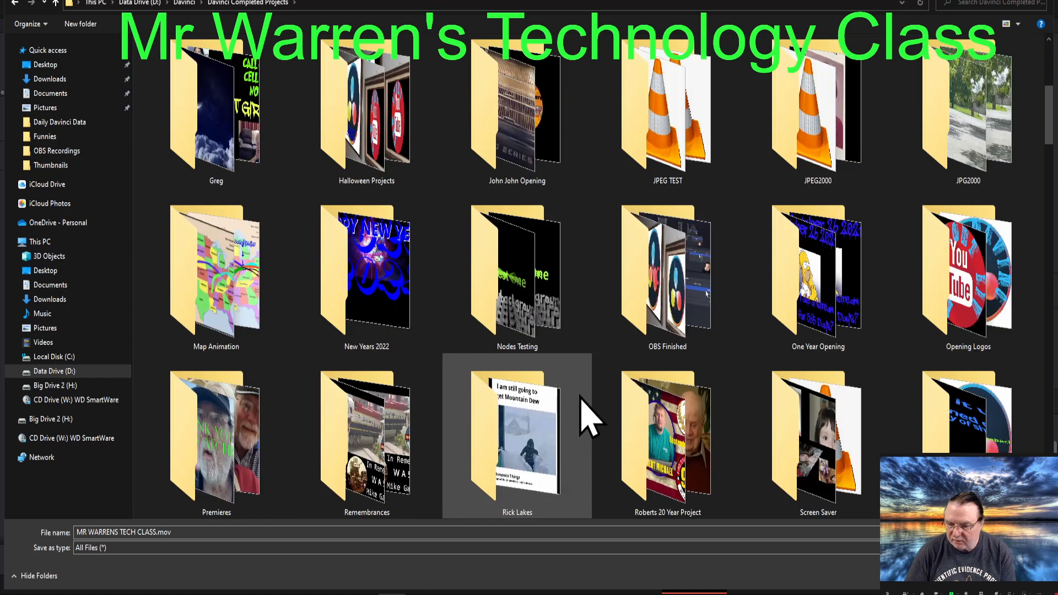
scroll(584, 410, "down", 3)
scroll(585, 414, "down", 3)
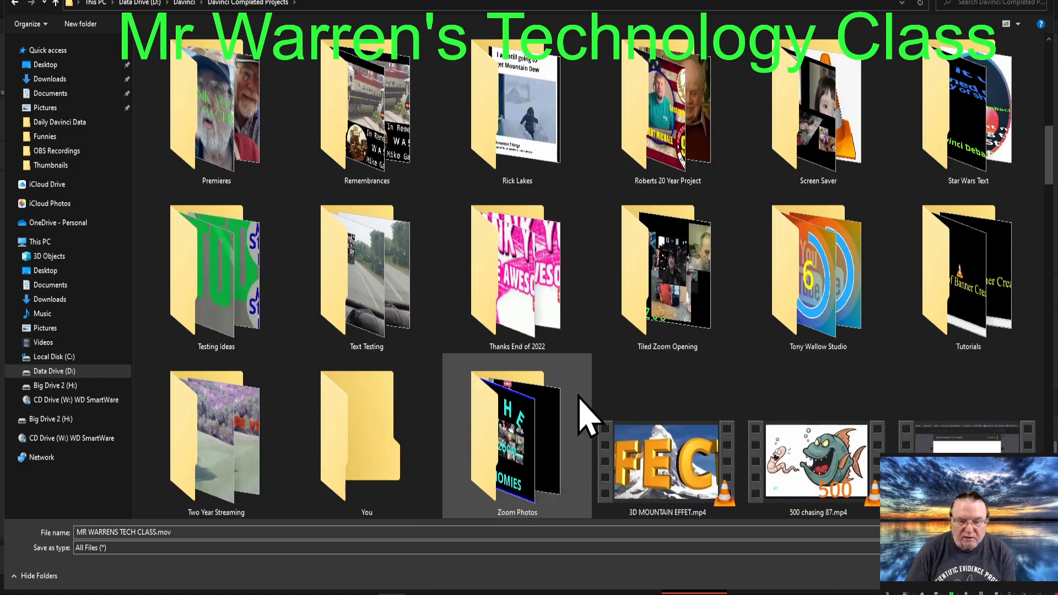
scroll(587, 416, "down", 15)
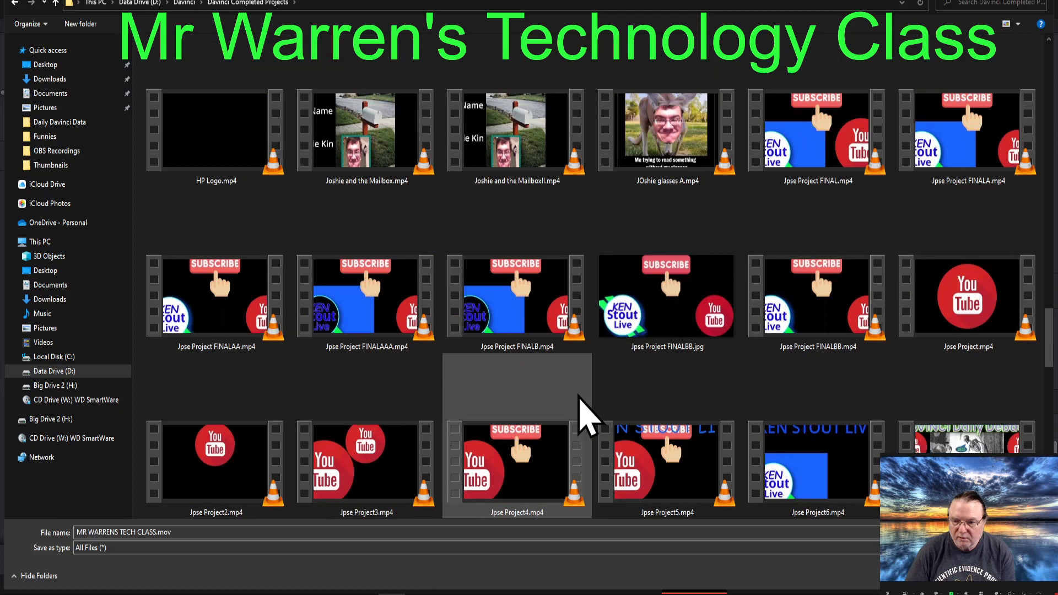
scroll(586, 416, "up", 12)
scroll(587, 419, "up", 10)
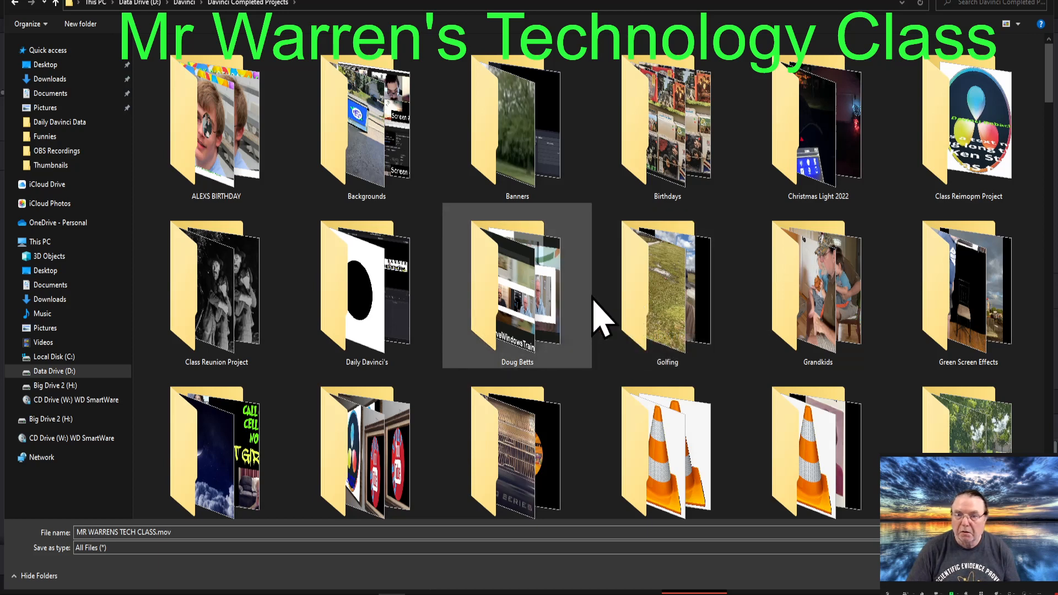
double_click(205, 122)
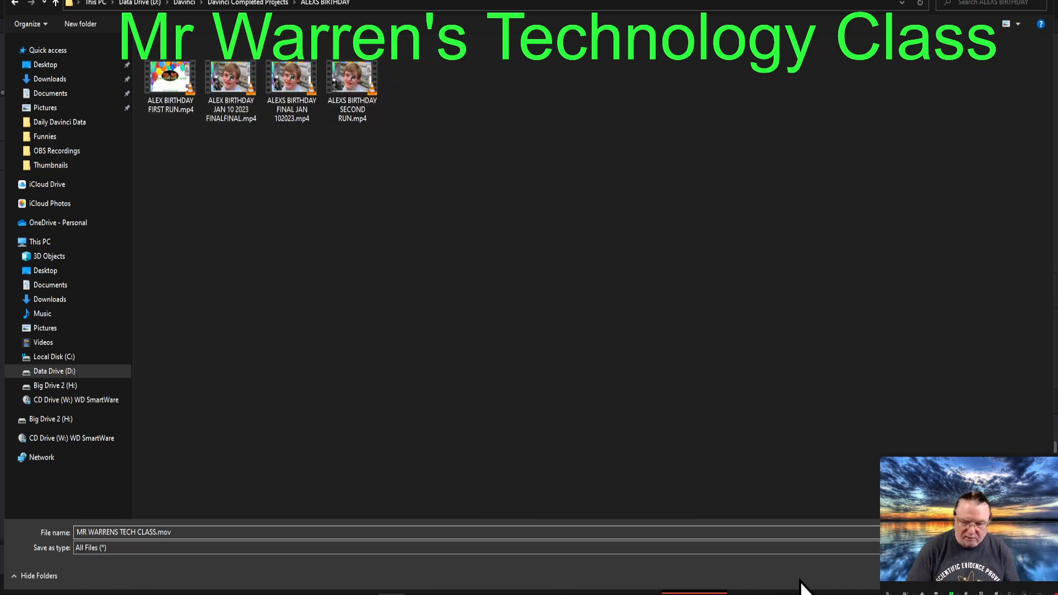
left_click(967, 575)
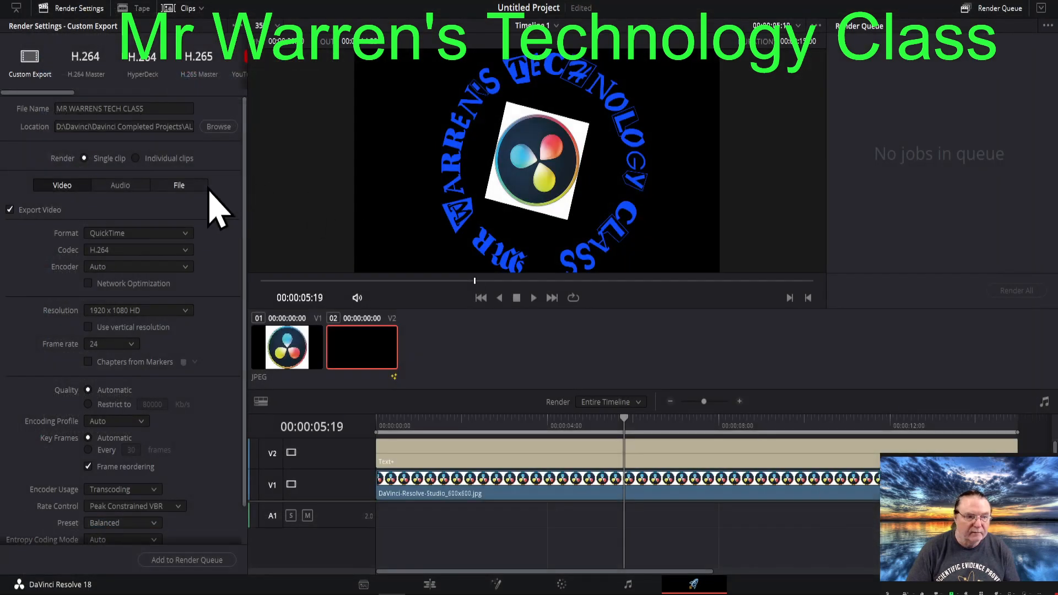
Step: Set the export format to MP4 and render the timeline through the render queue
left_click(184, 234)
left_click(103, 330)
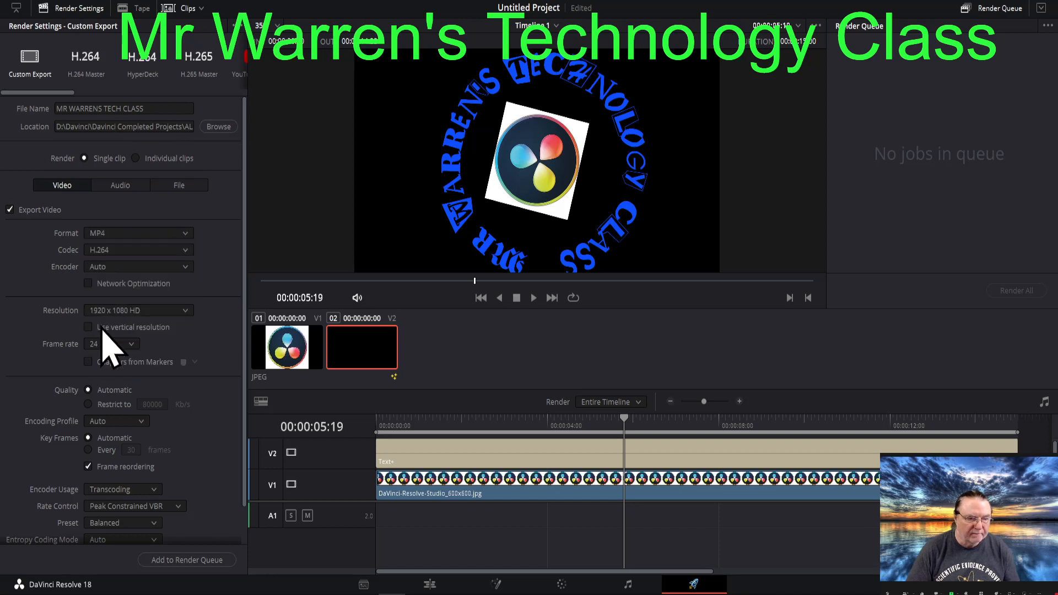
left_click(182, 560)
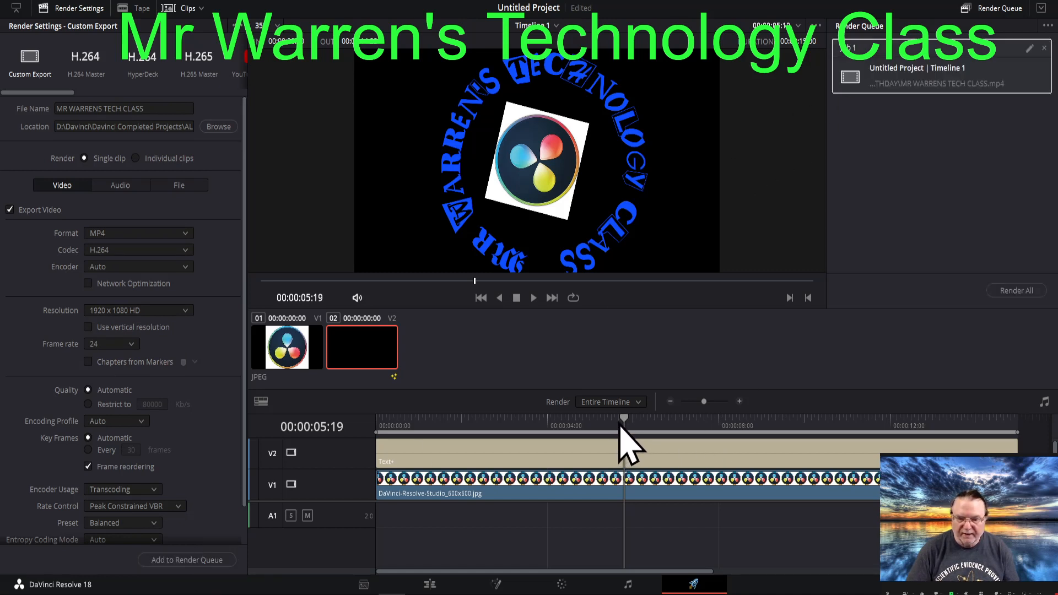
left_click(1015, 291)
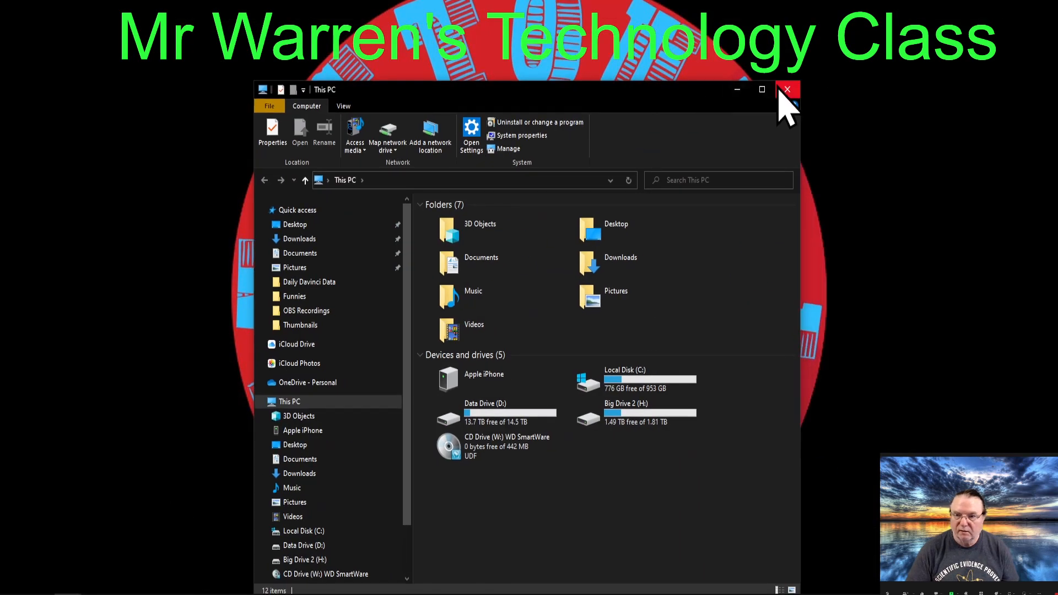
Step: Maximize the File Explorer window and open the render's save location, the first subfolder inside D:\Davinci\Davinci Completed Projects
left_click(755, 88)
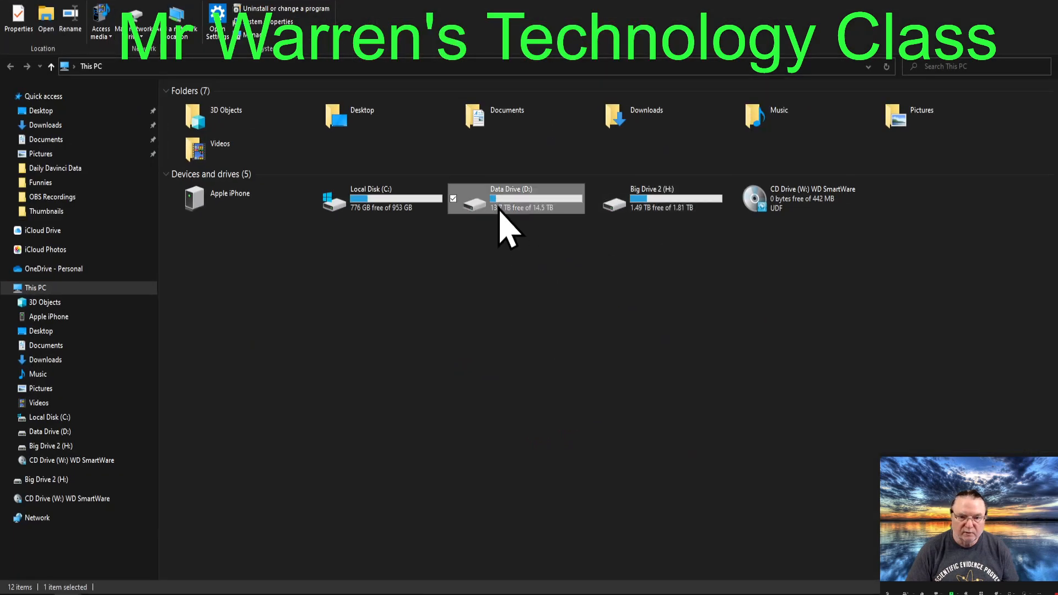
double_click(499, 207)
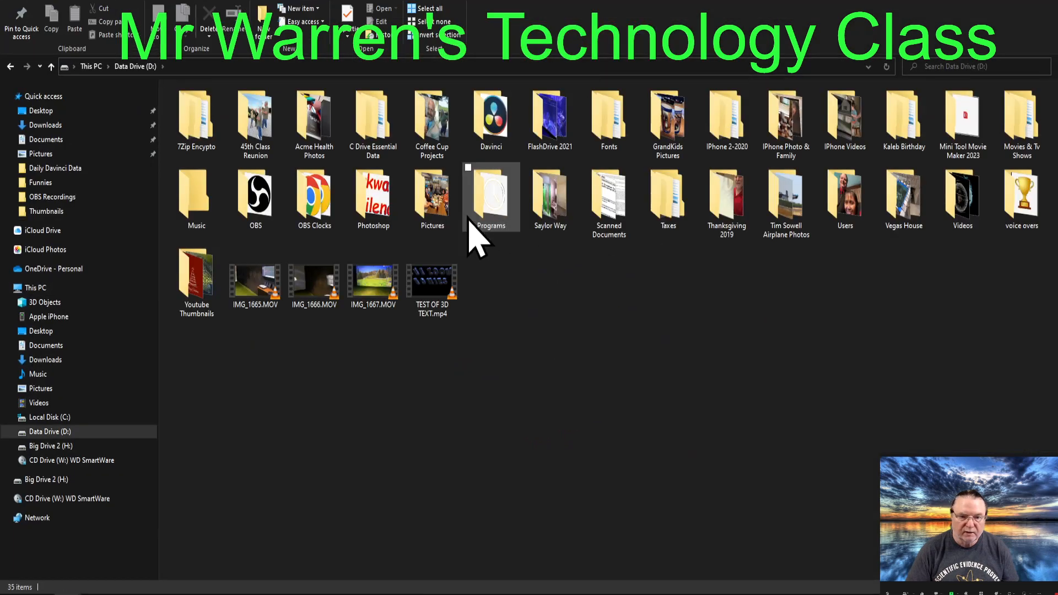
double_click(489, 130)
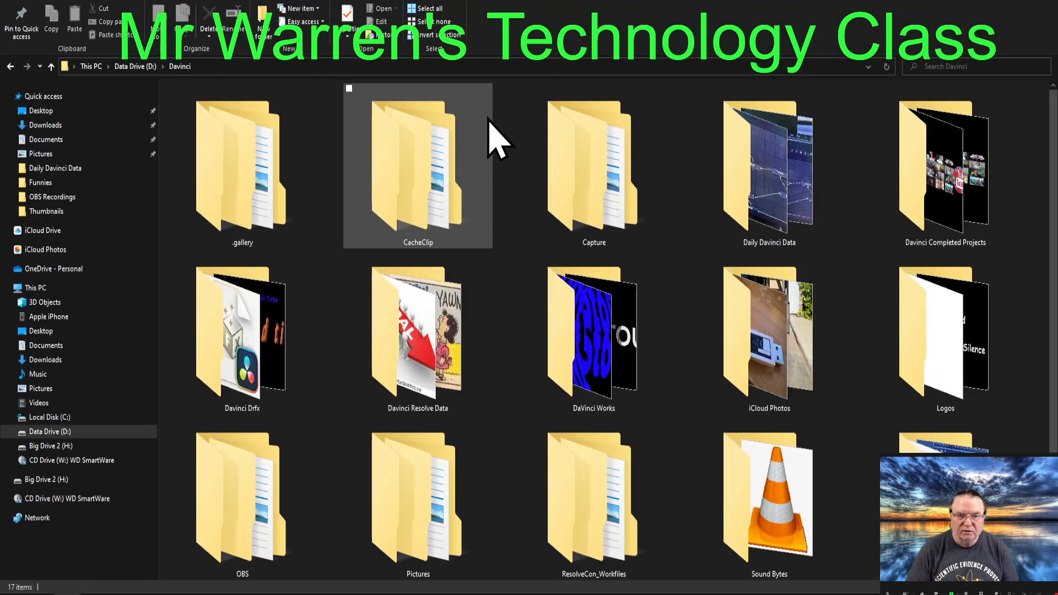
double_click(921, 179)
double_click(264, 198)
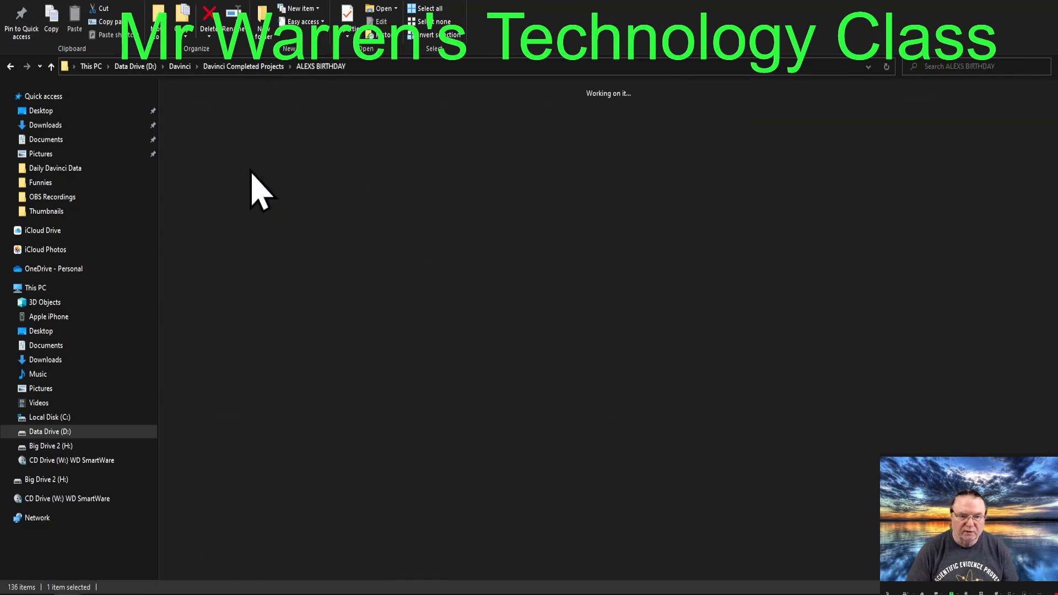
left_click(51, 66)
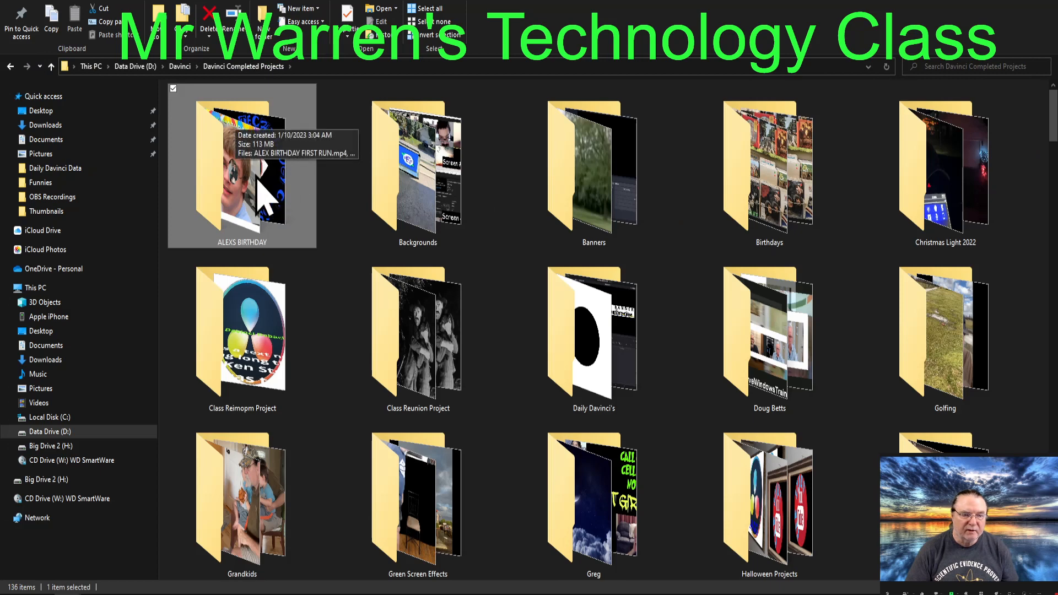
double_click(249, 189)
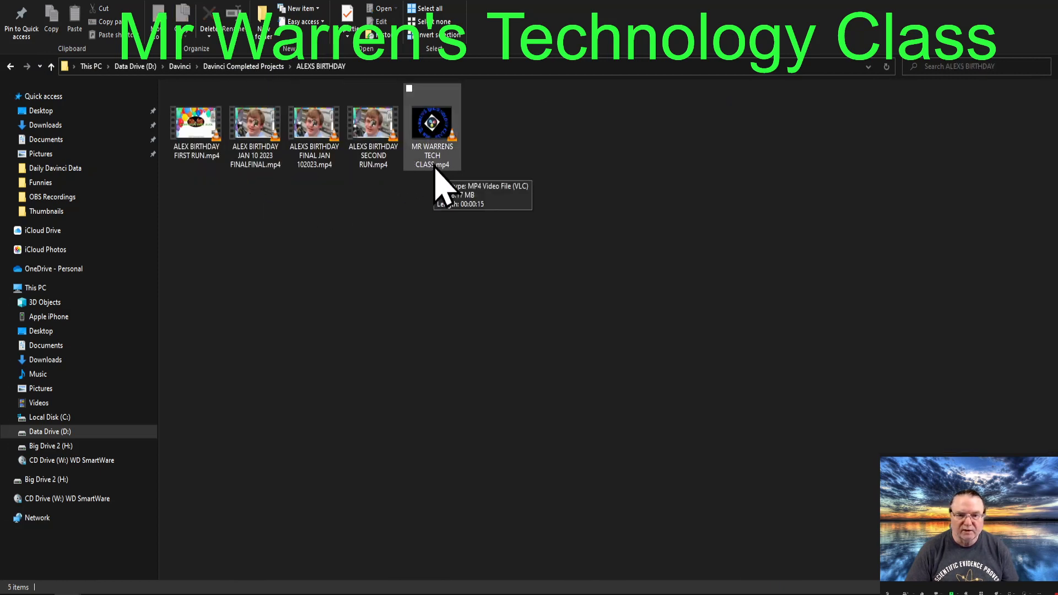
Step: Play the rendered video MR WARRENS TECH CLASS.mp4 in VLC to check it, and close the player
double_click(437, 132)
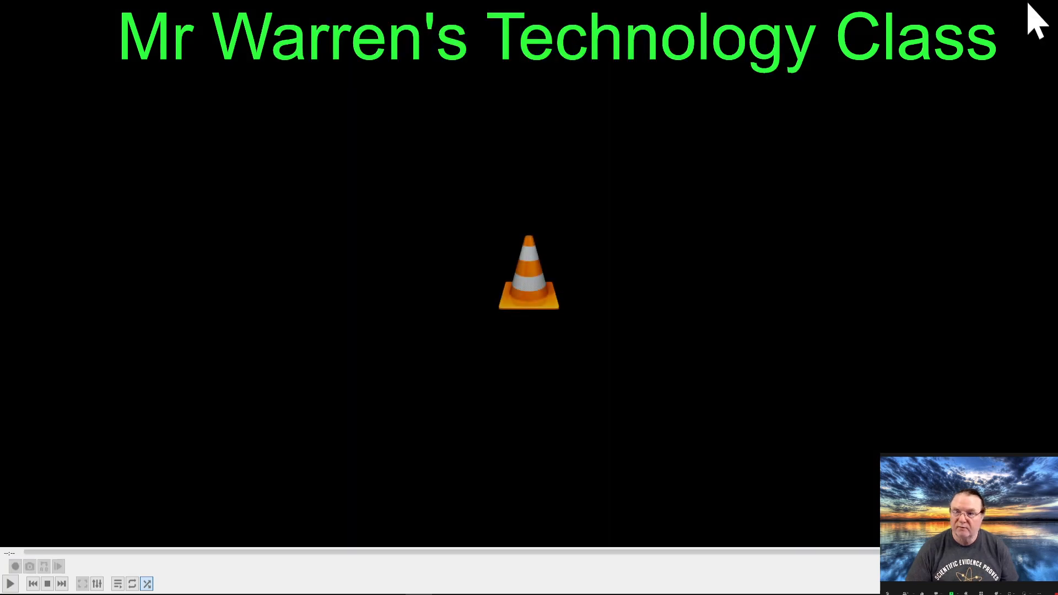
left_click(1047, 7)
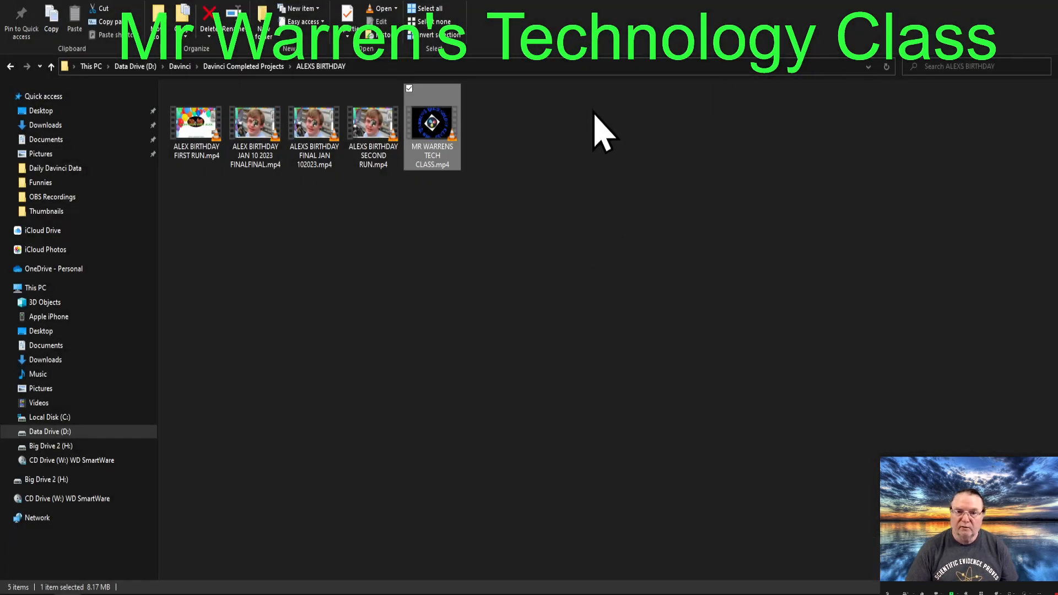